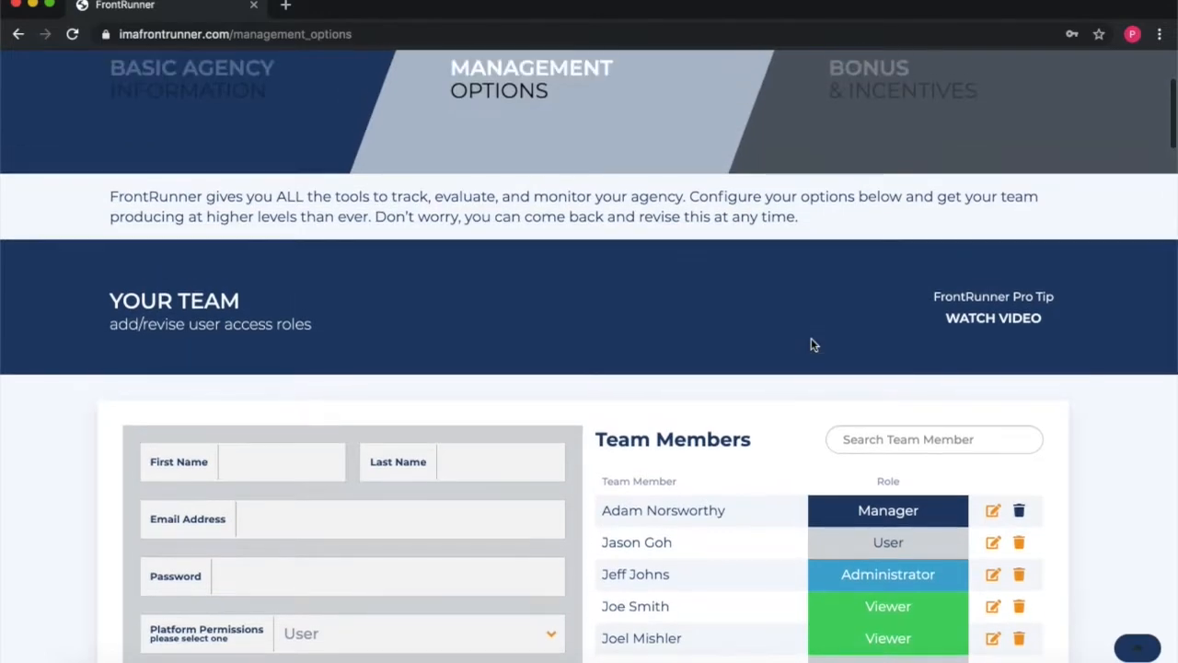
scroll(811, 345, up, 1)
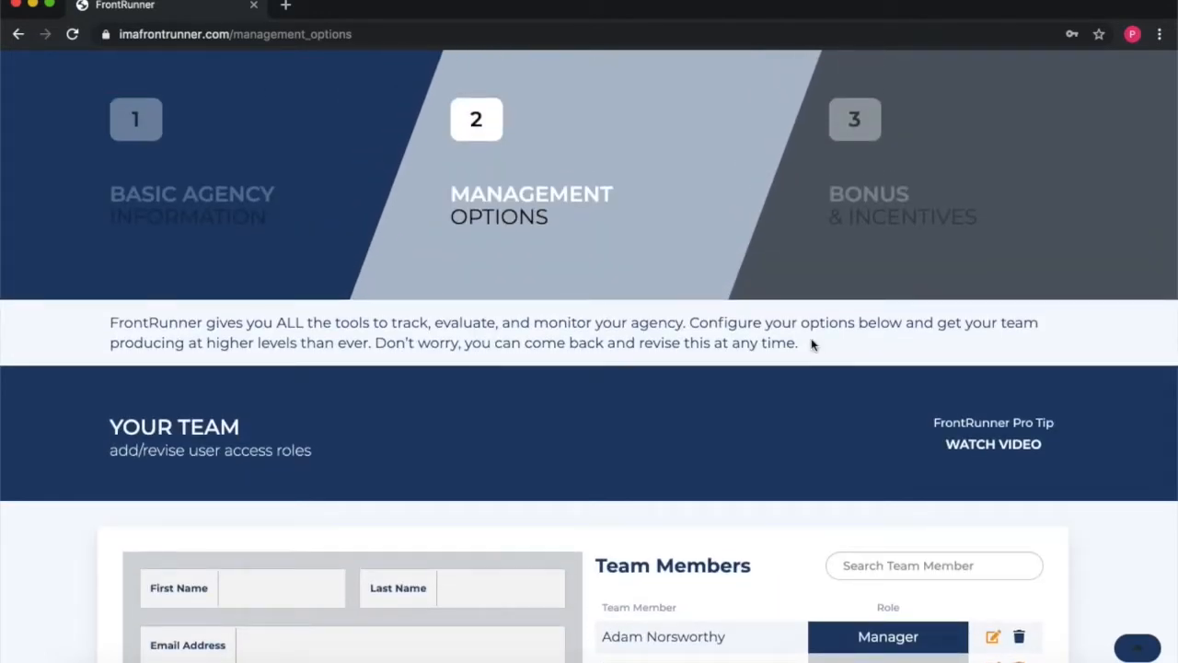
Step: Load the manager's existing details, then reload the page to empty the team-member form
scroll(811, 342, down, 3)
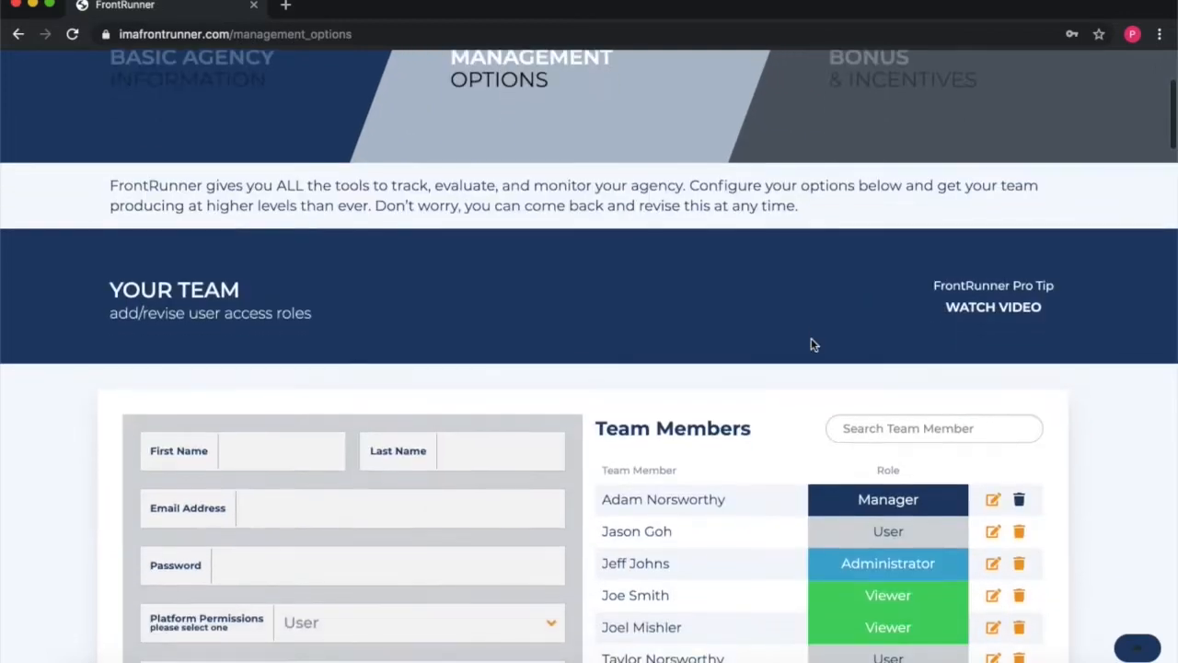
scroll(644, 313, down, 1)
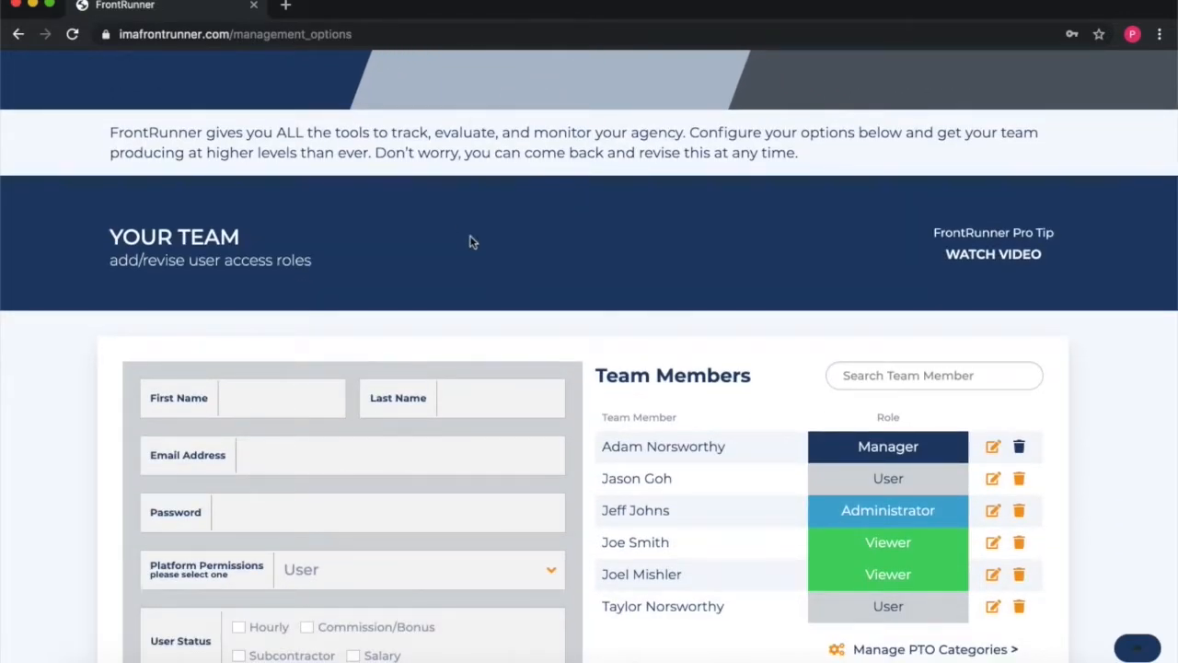
scroll(469, 241, down, 2)
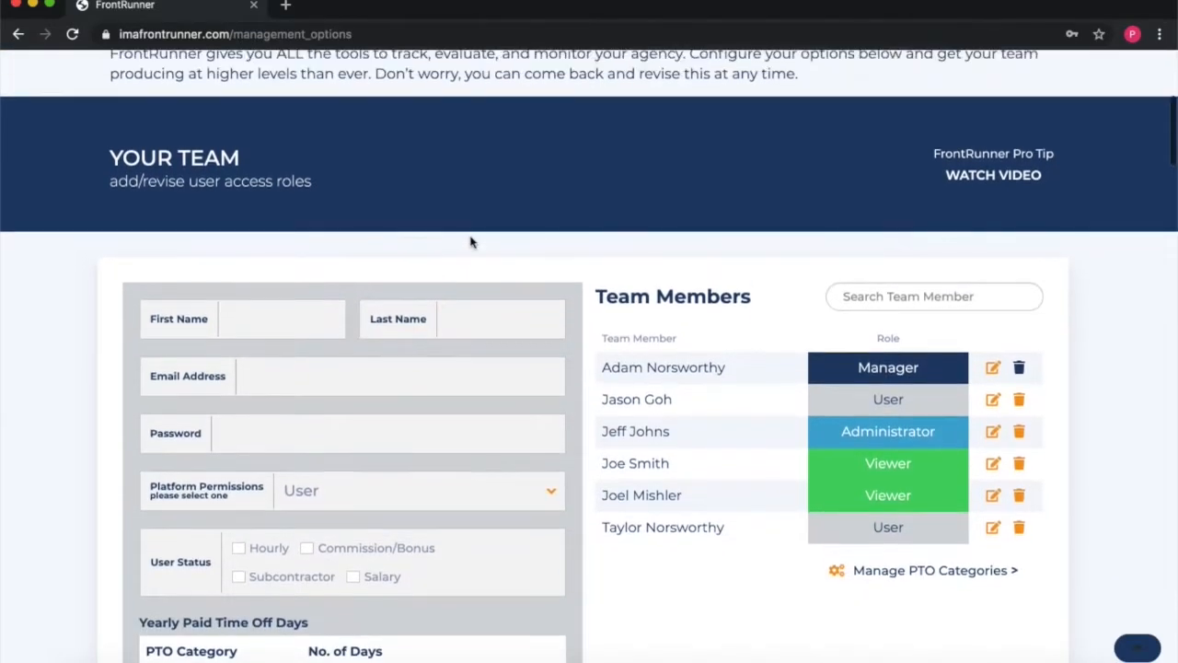
scroll(470, 241, up, 4)
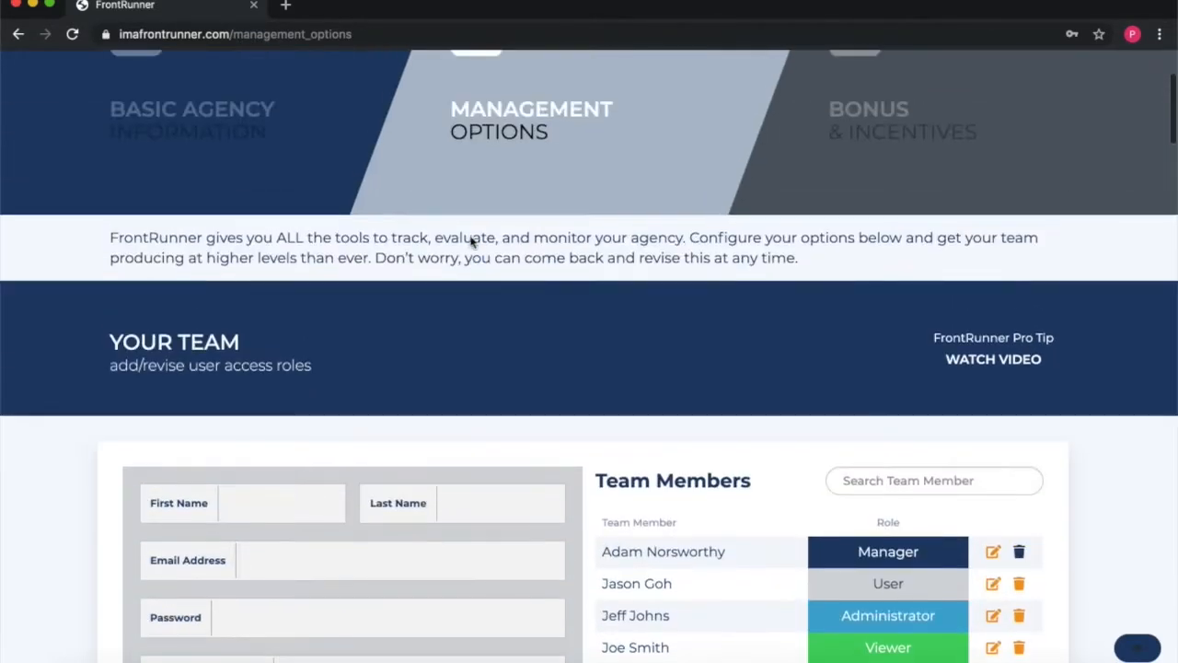
scroll(470, 242, up, 4)
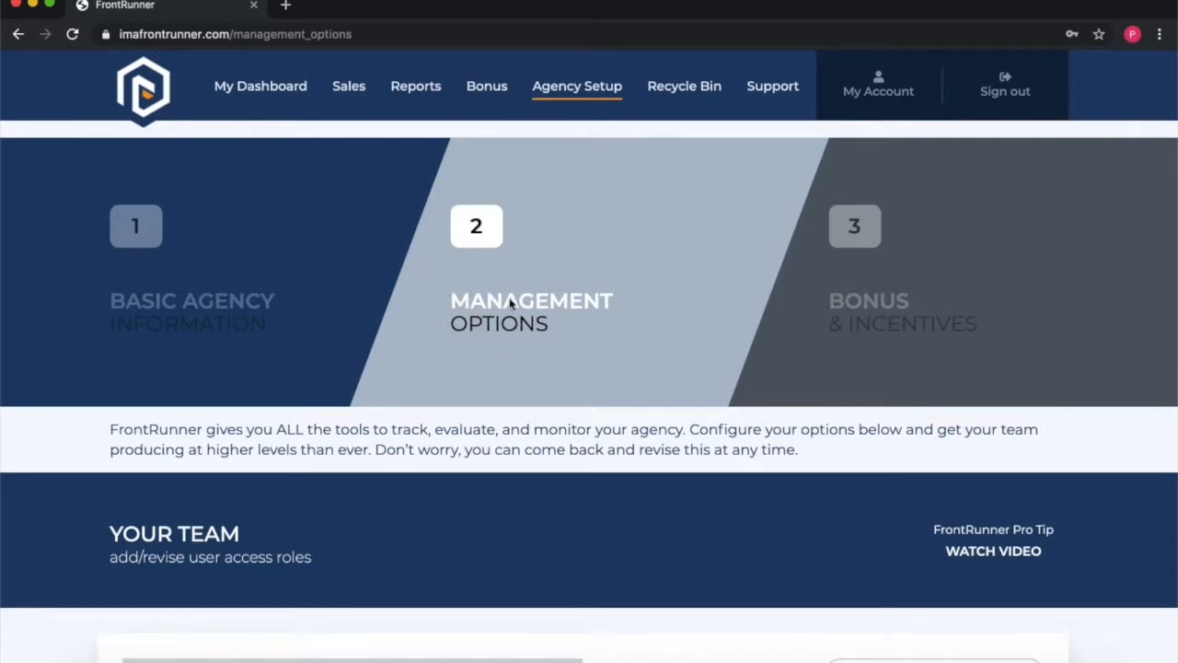
scroll(518, 305, down, 4)
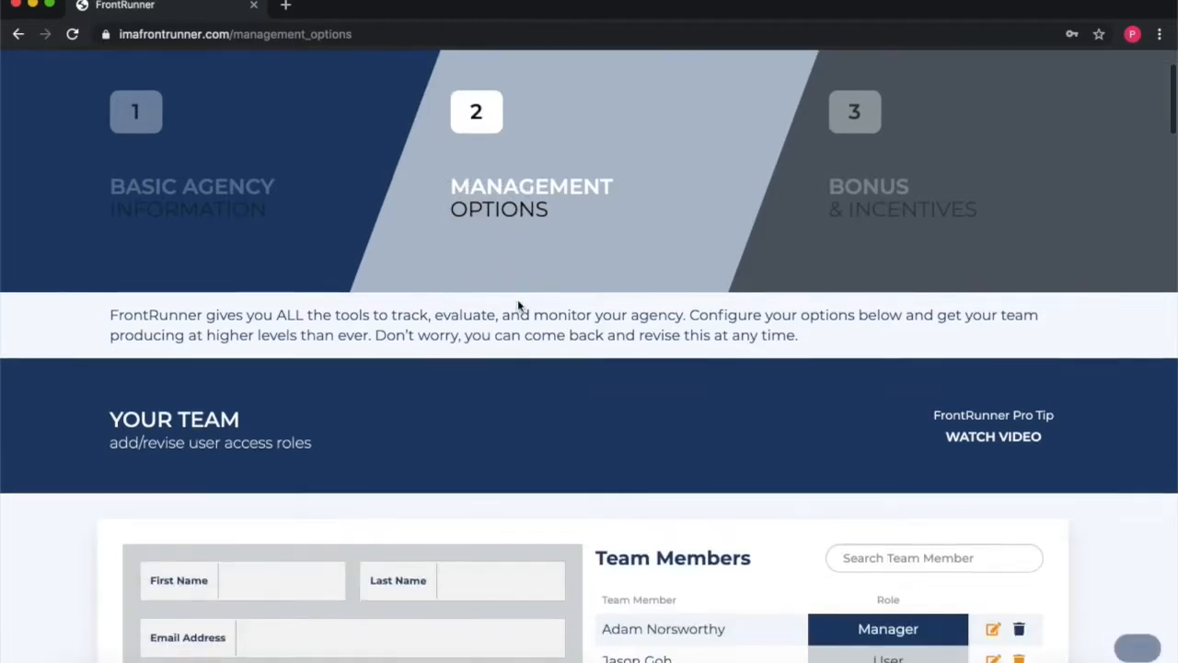
scroll(518, 304, down, 1)
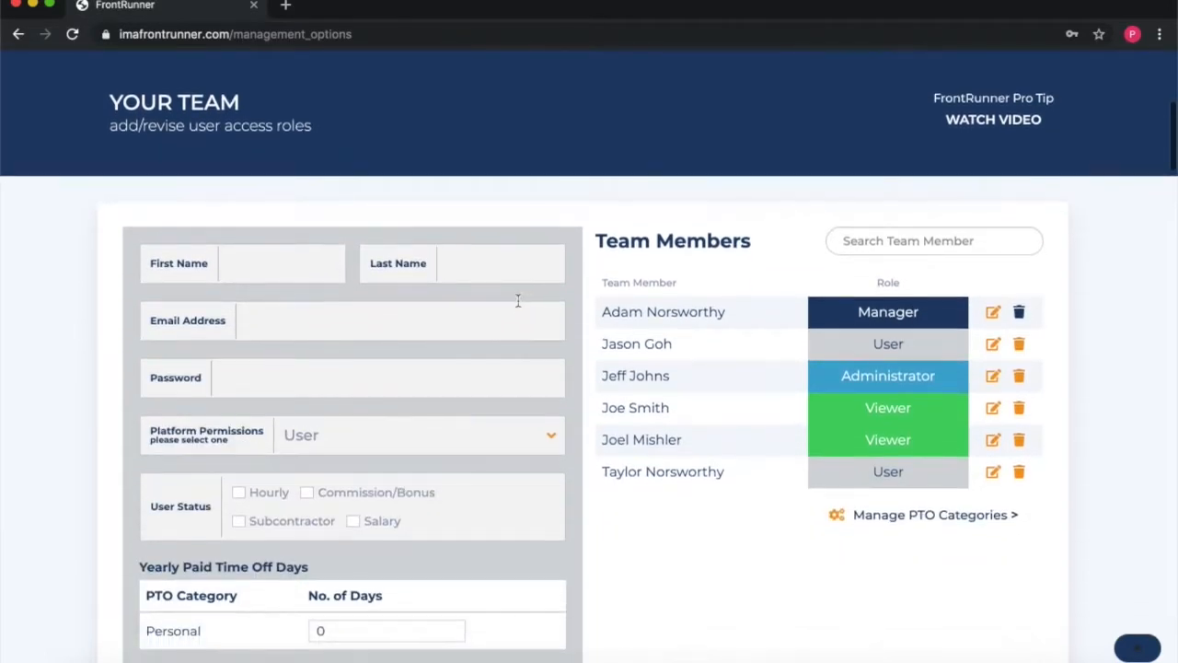
scroll(420, 157, down, 1)
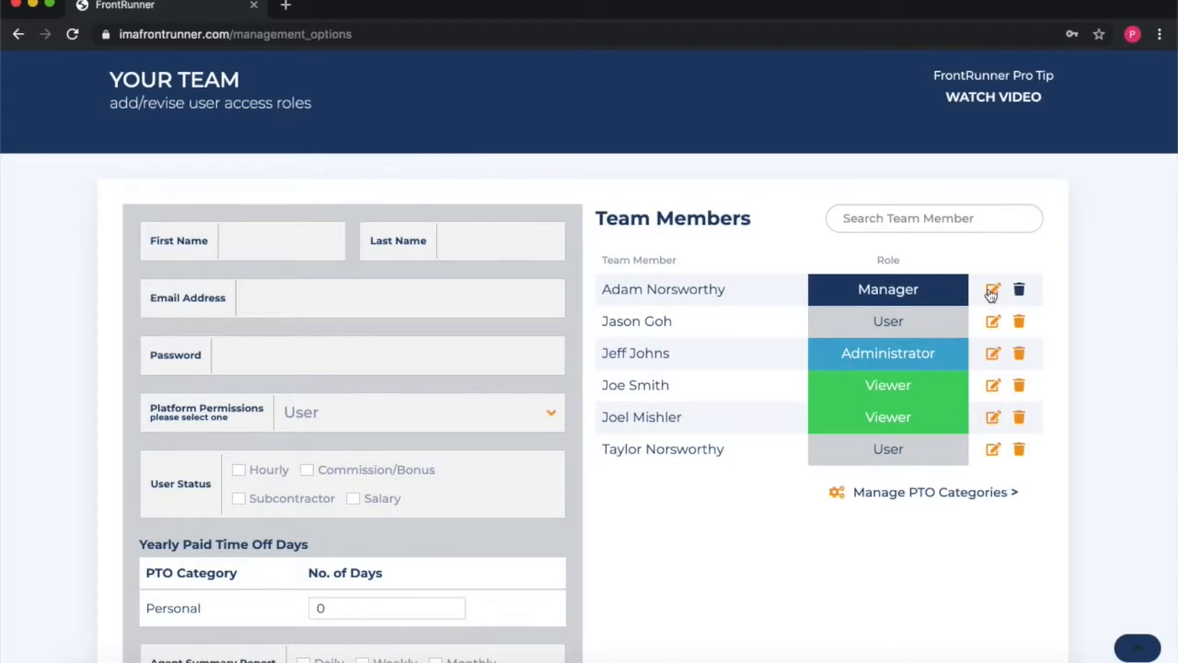
scroll(990, 269, down, 1)
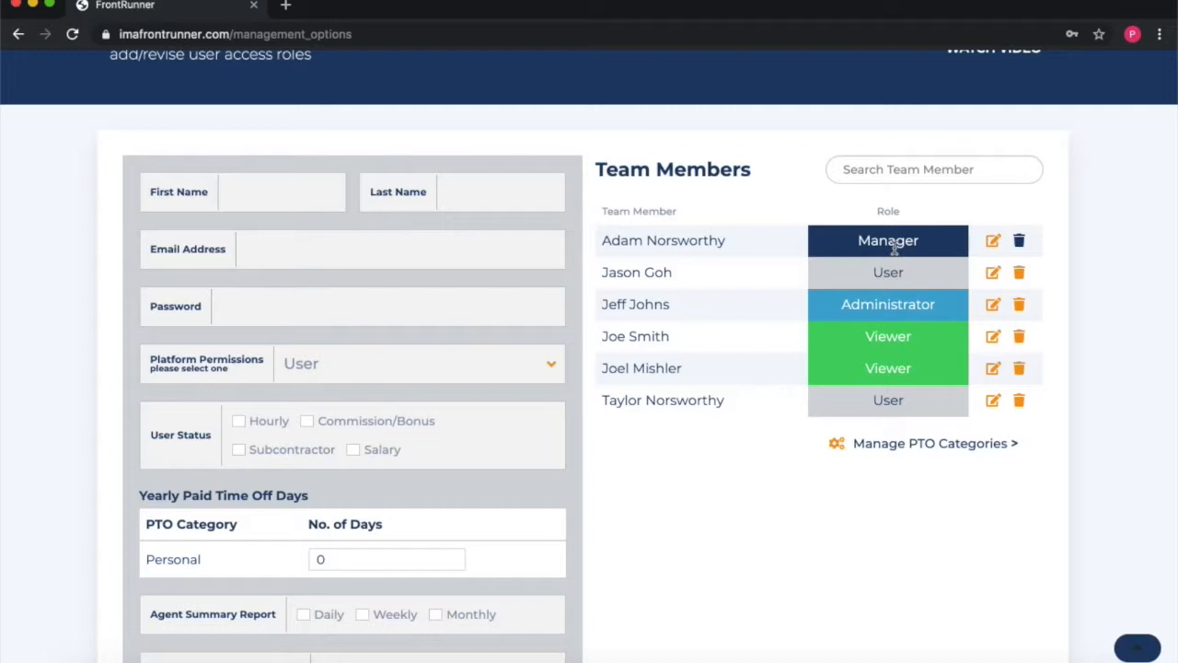
click(993, 241)
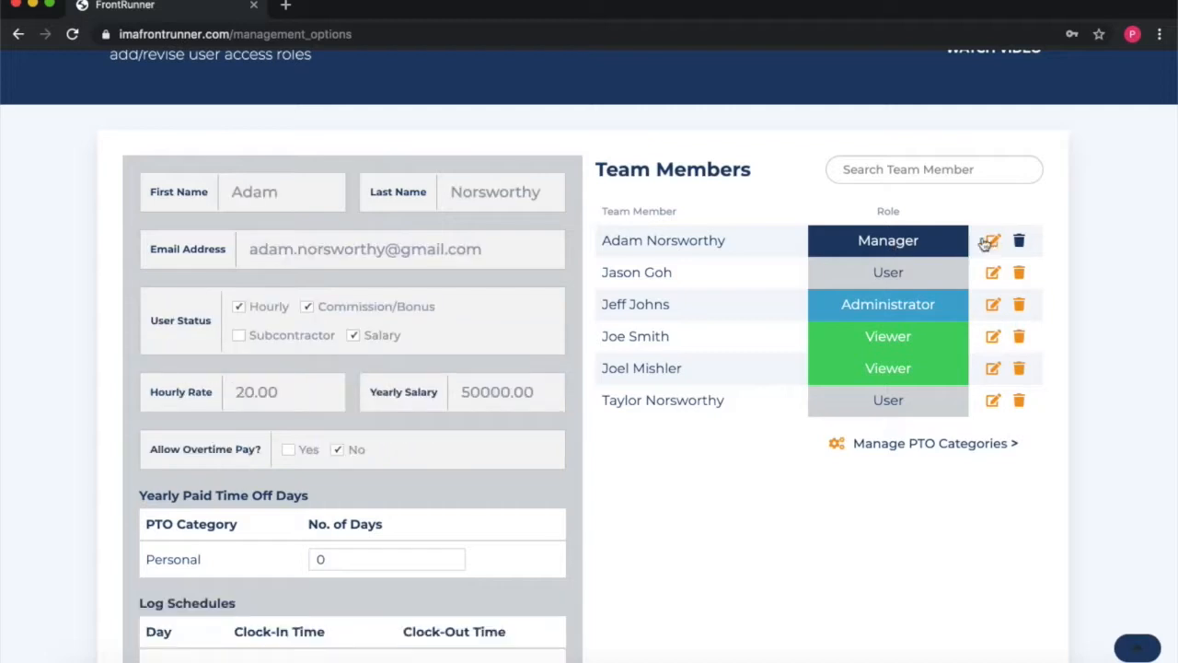
drag(319, 250, 249, 249)
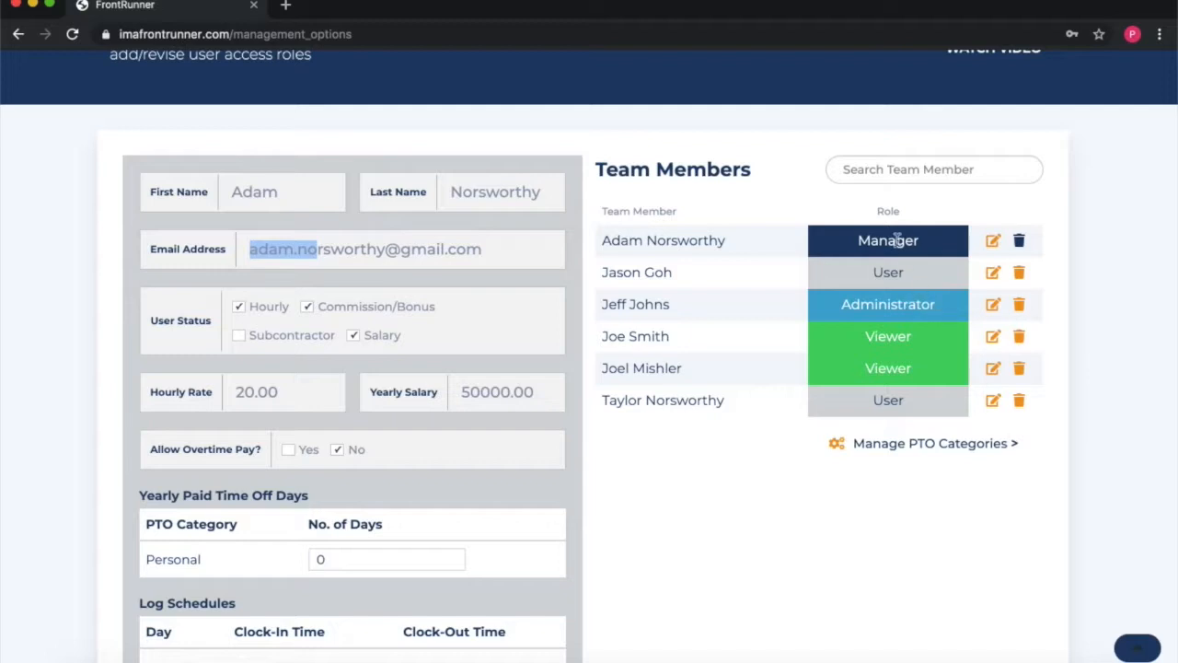
scroll(888, 245, down, 1)
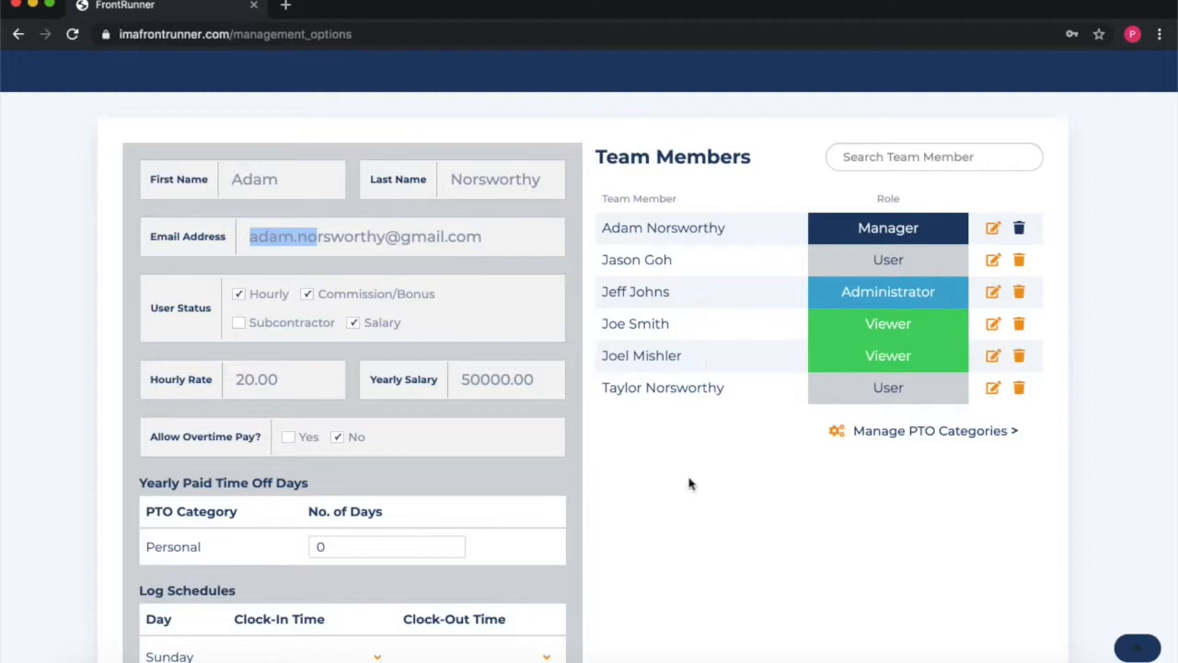
scroll(696, 488, up, 1)
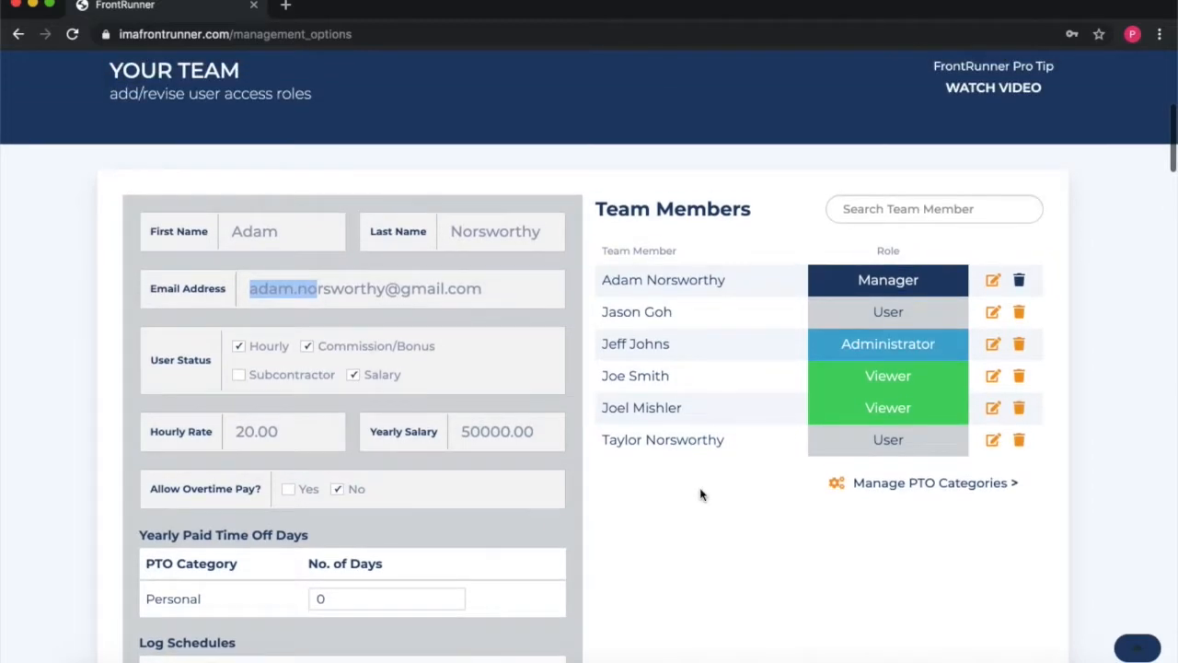
click(686, 507)
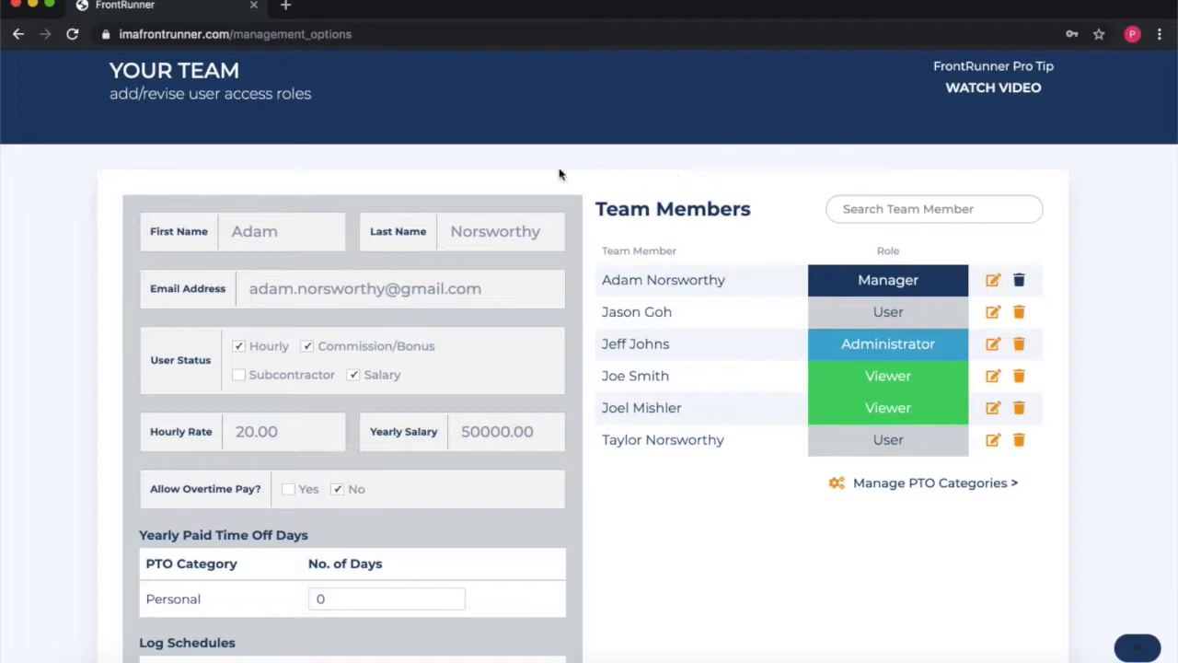
scroll(589, 166, down, 1)
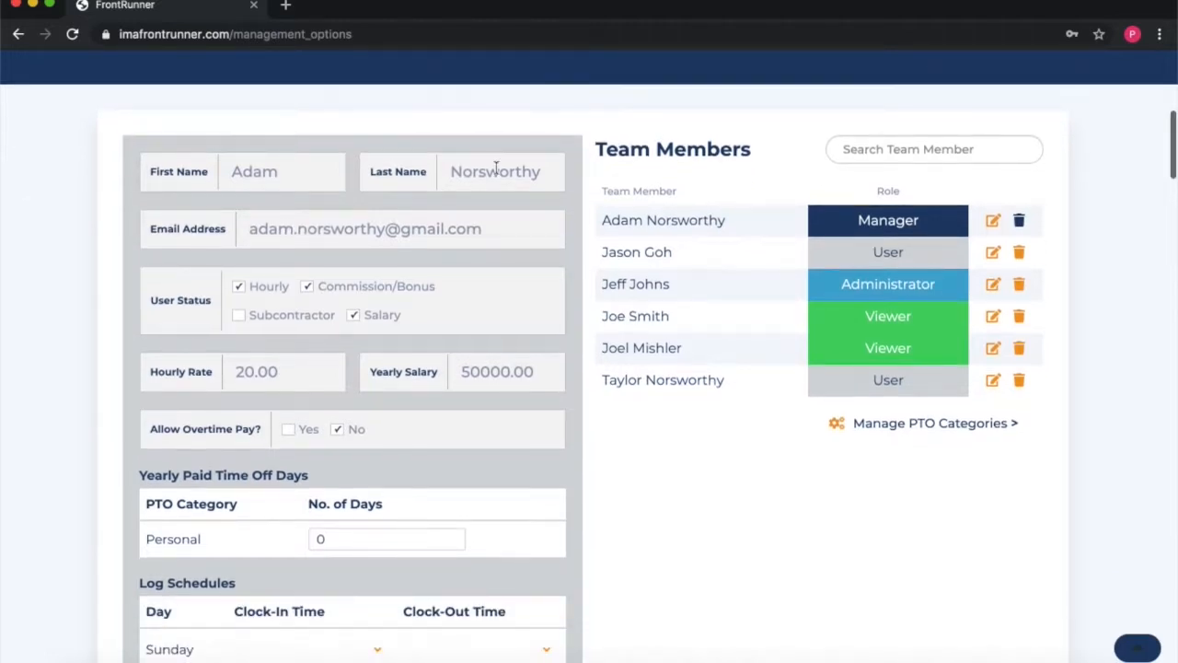
scroll(804, 365, down, 4)
scroll(803, 368, up, 2)
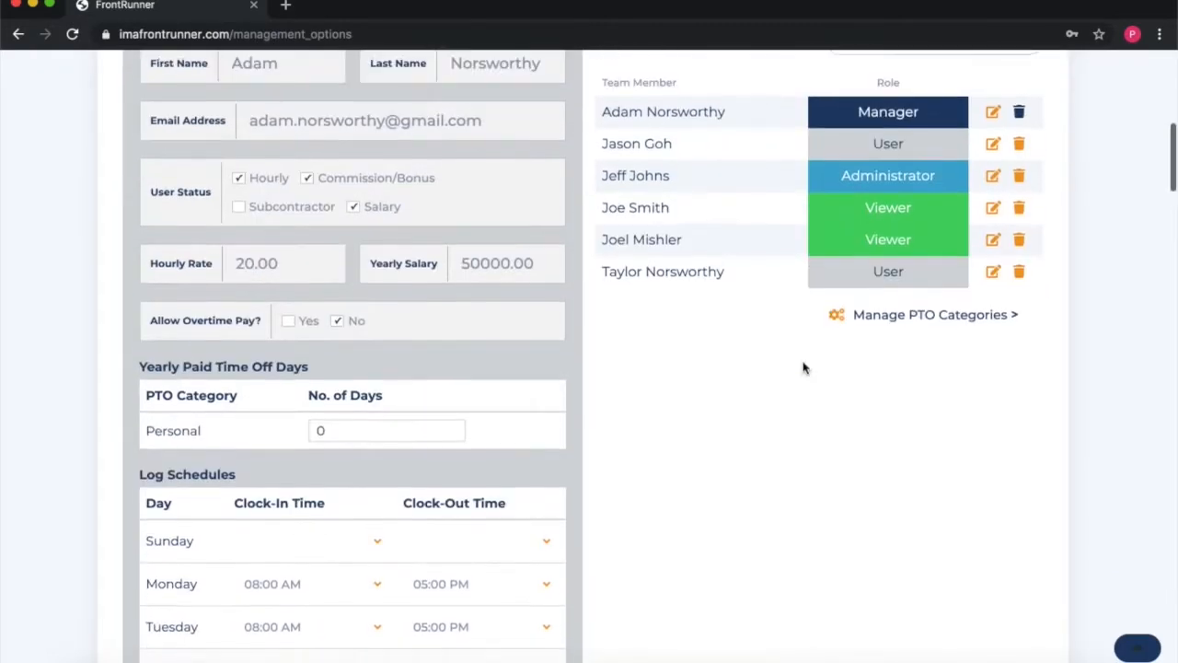
scroll(289, 218, up, 2)
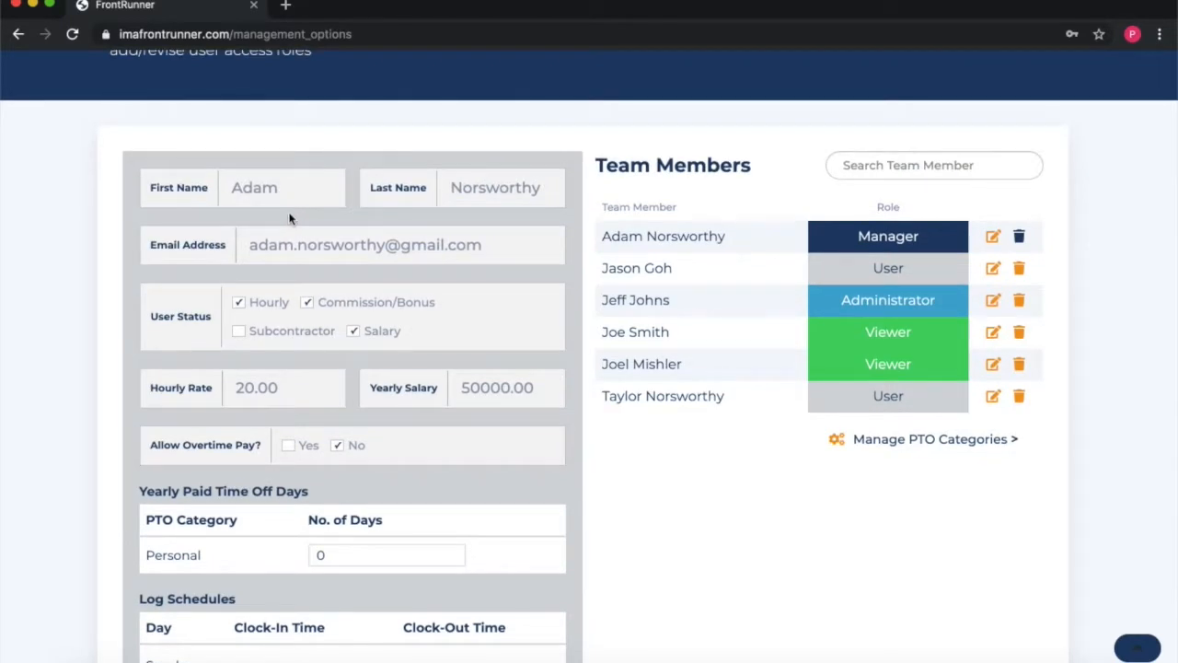
scroll(289, 218, up, 2)
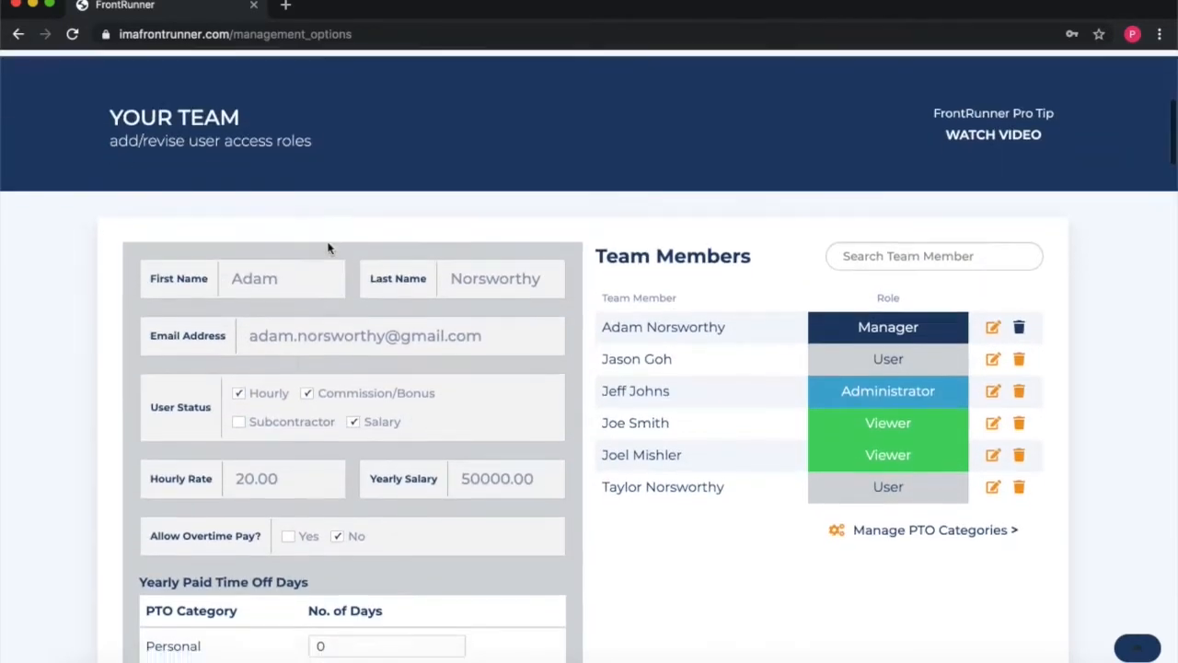
key(super+r)
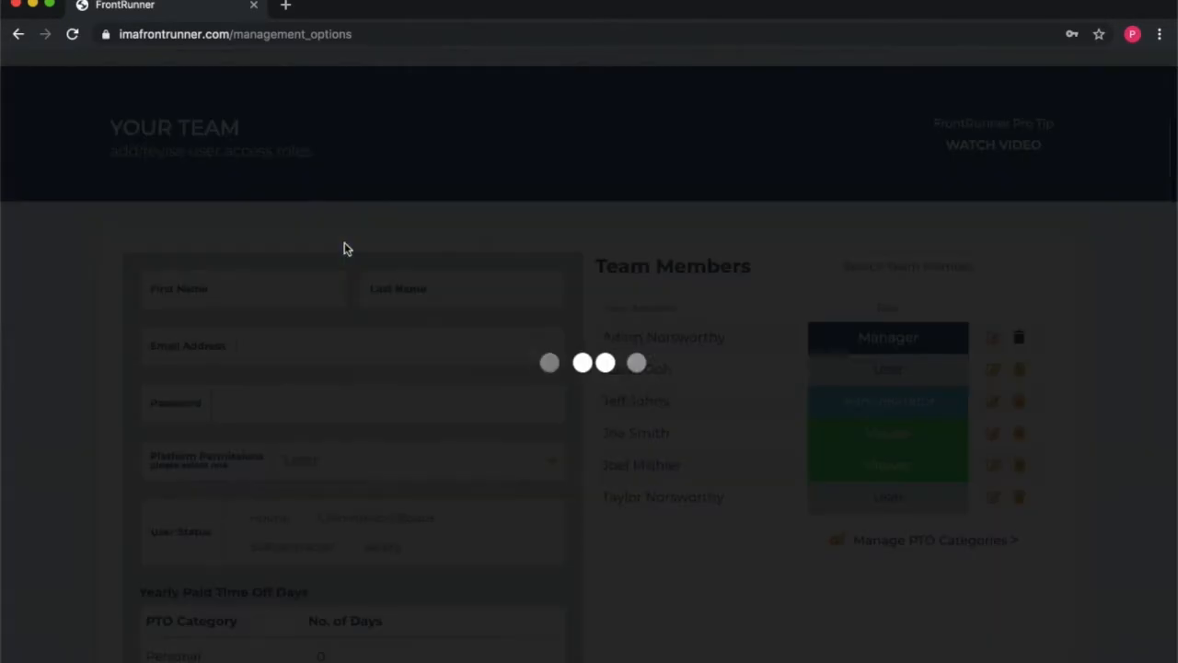
Step: Enter the new member's first name, last name and e-mail address
scroll(379, 206, down, 3)
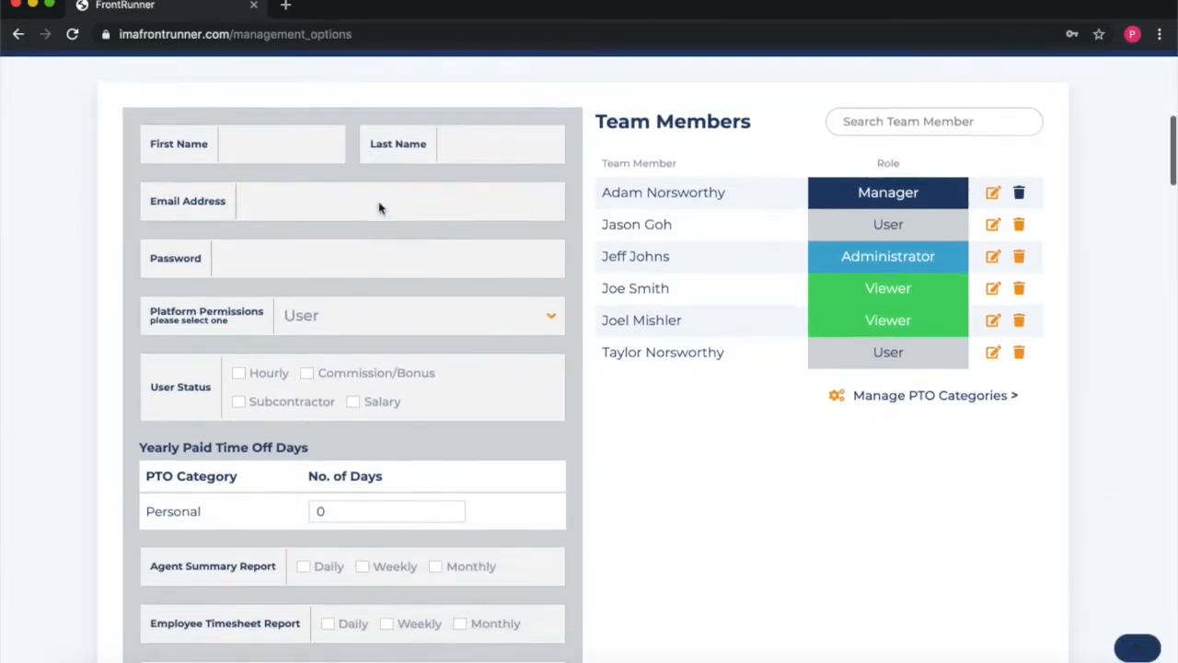
scroll(379, 208, up, 1)
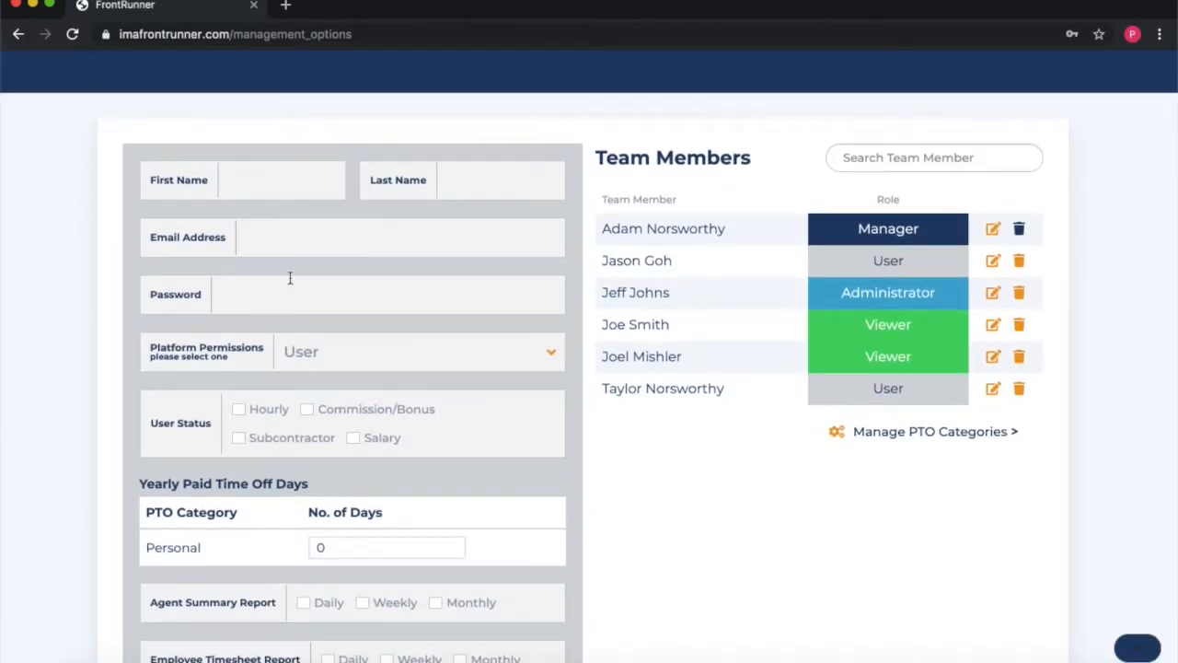
scroll(290, 278, down, 8)
scroll(212, 265, up, 7)
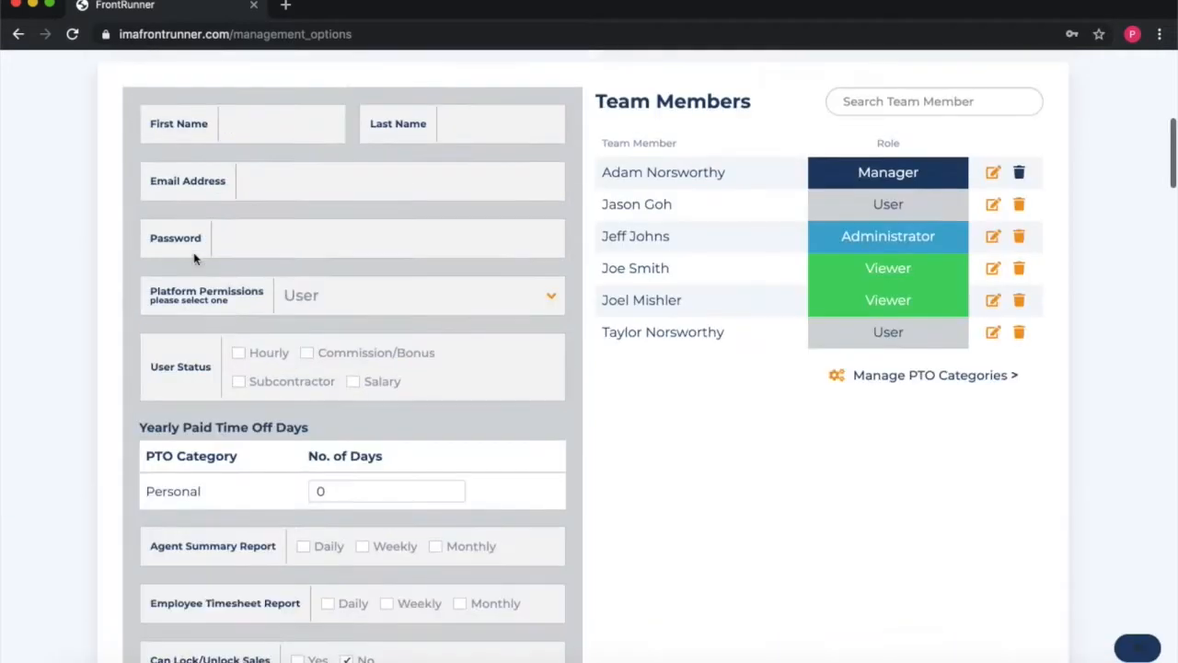
scroll(194, 259, up, 3)
scroll(197, 257, down, 1)
scroll(310, 213, down, 1)
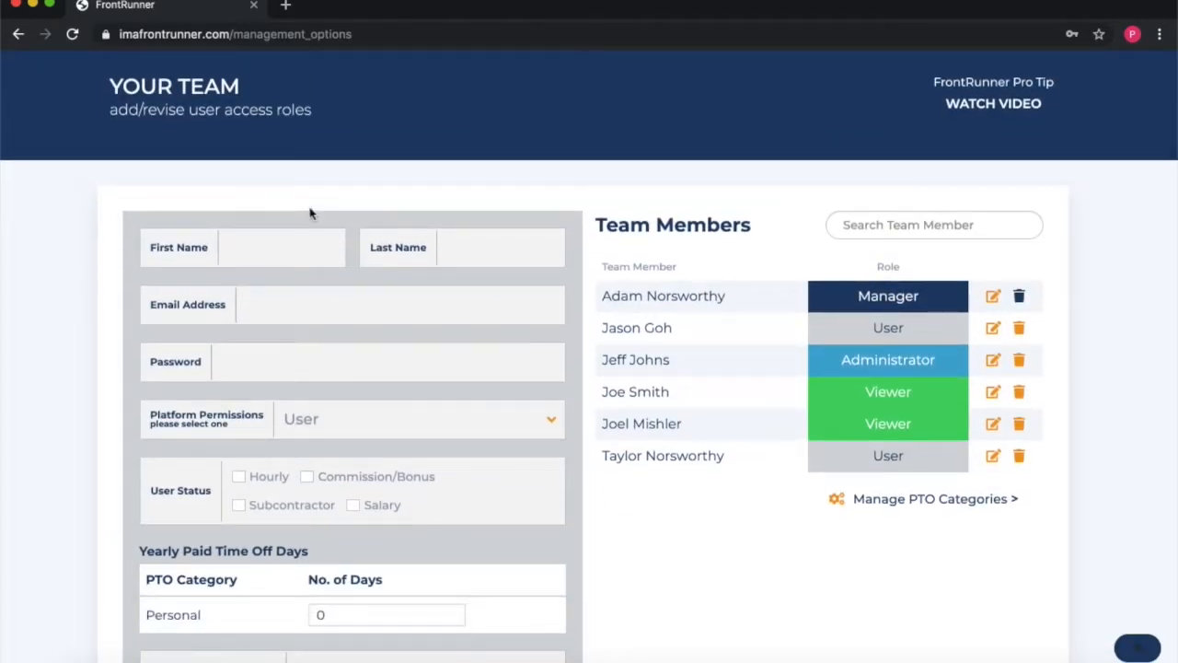
text(Jane)
key(Tab)
text(Doe)
key(Tab)
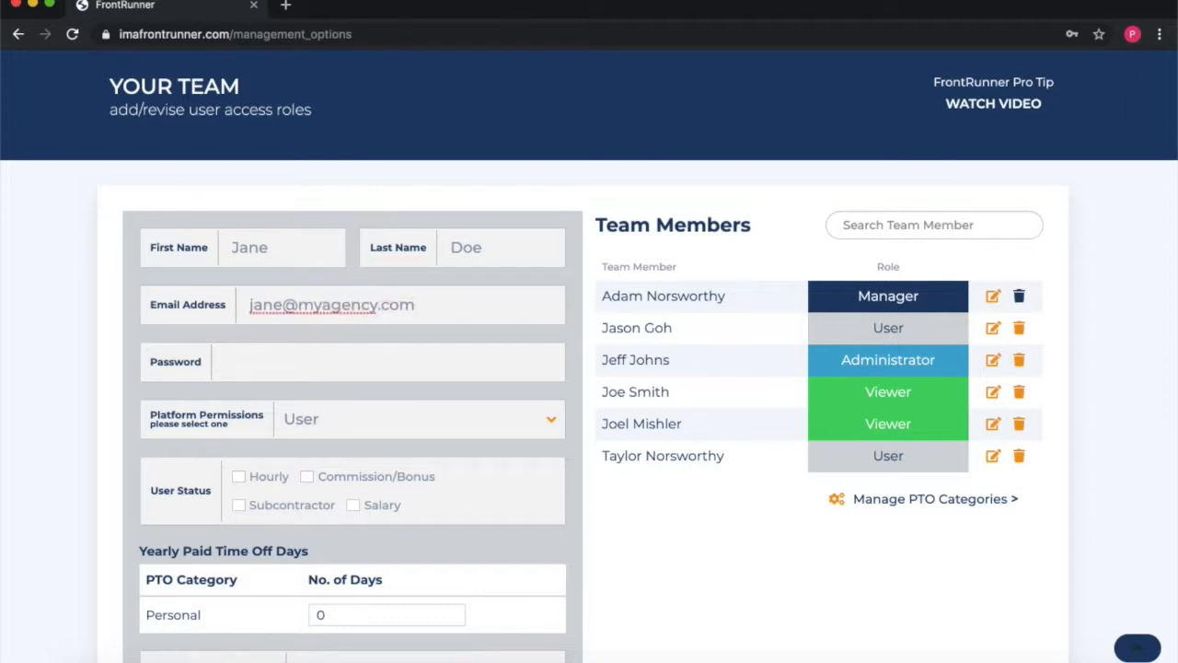
Step: Enter a password for the new member, dismissing the saved-password suggestions
click(270, 357)
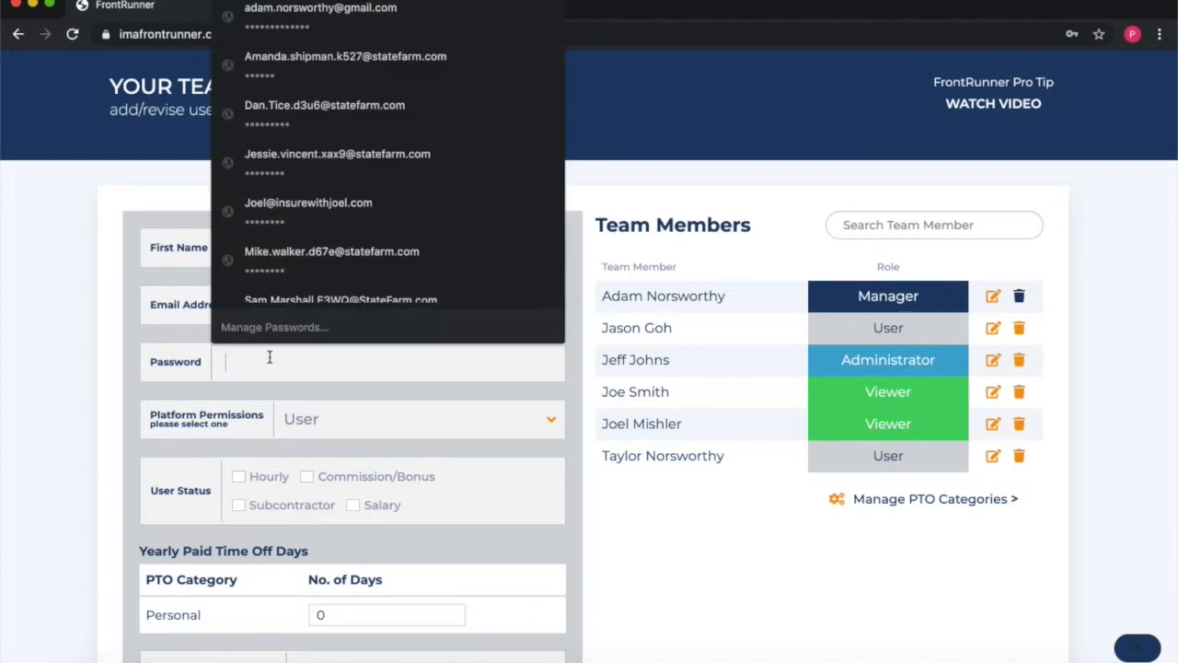
key(Escape)
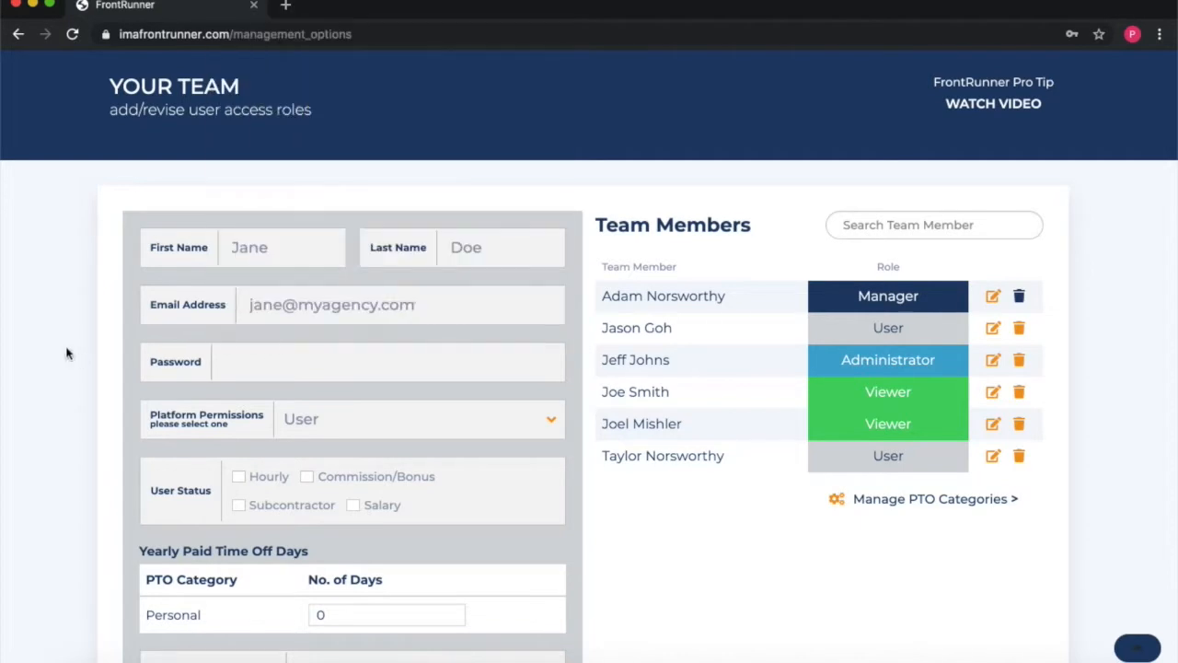
click(277, 359)
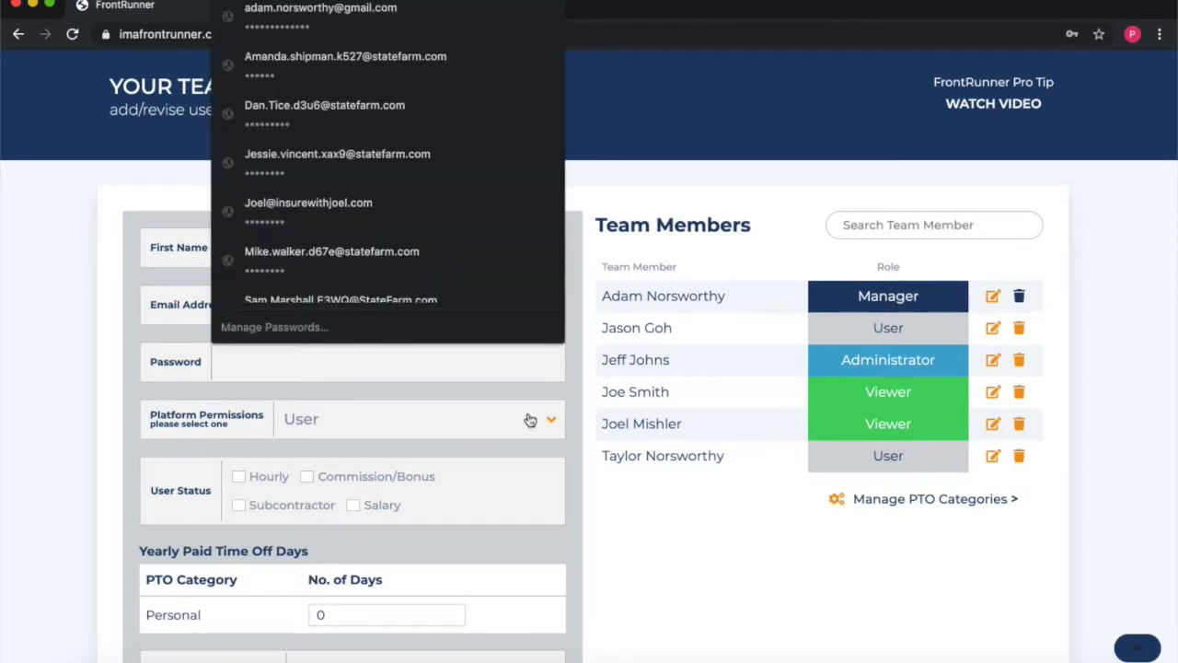
text(password)
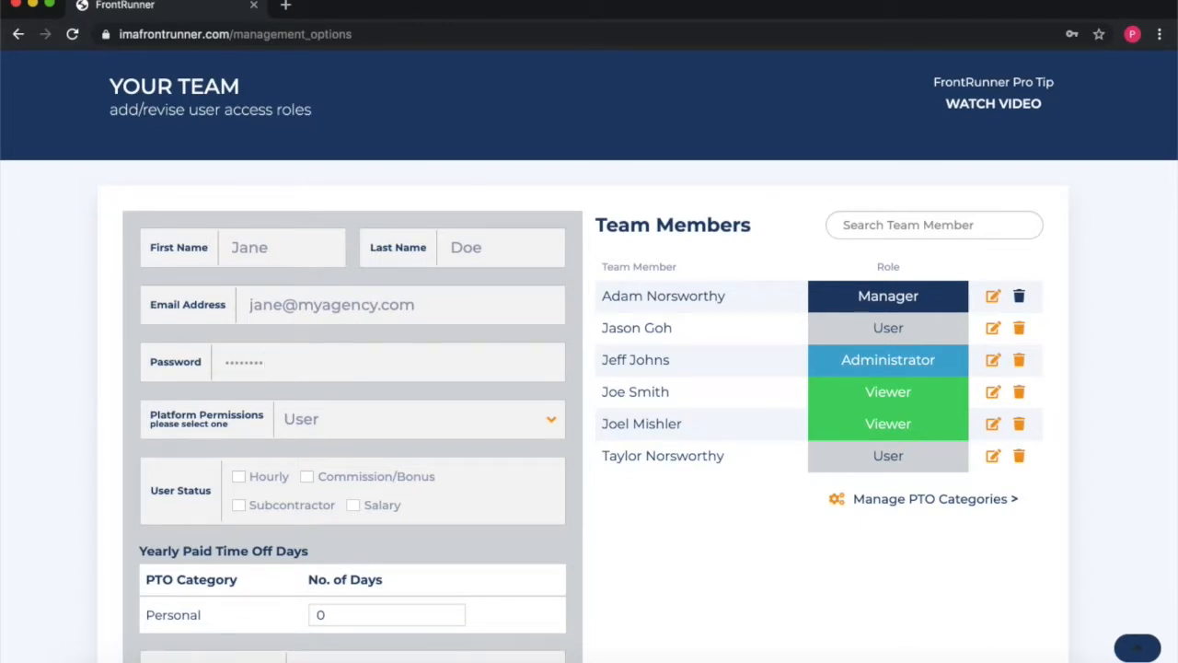
scroll(547, 476, down, 1)
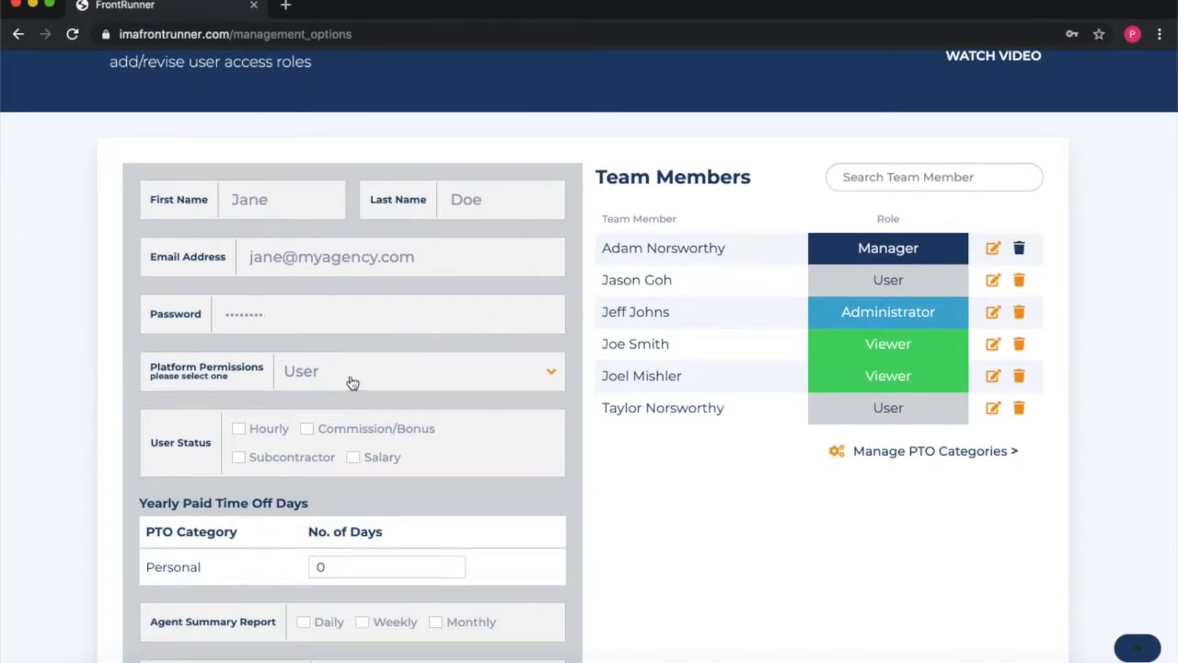
Step: Keep the new member's platform permission set to User
click(352, 383)
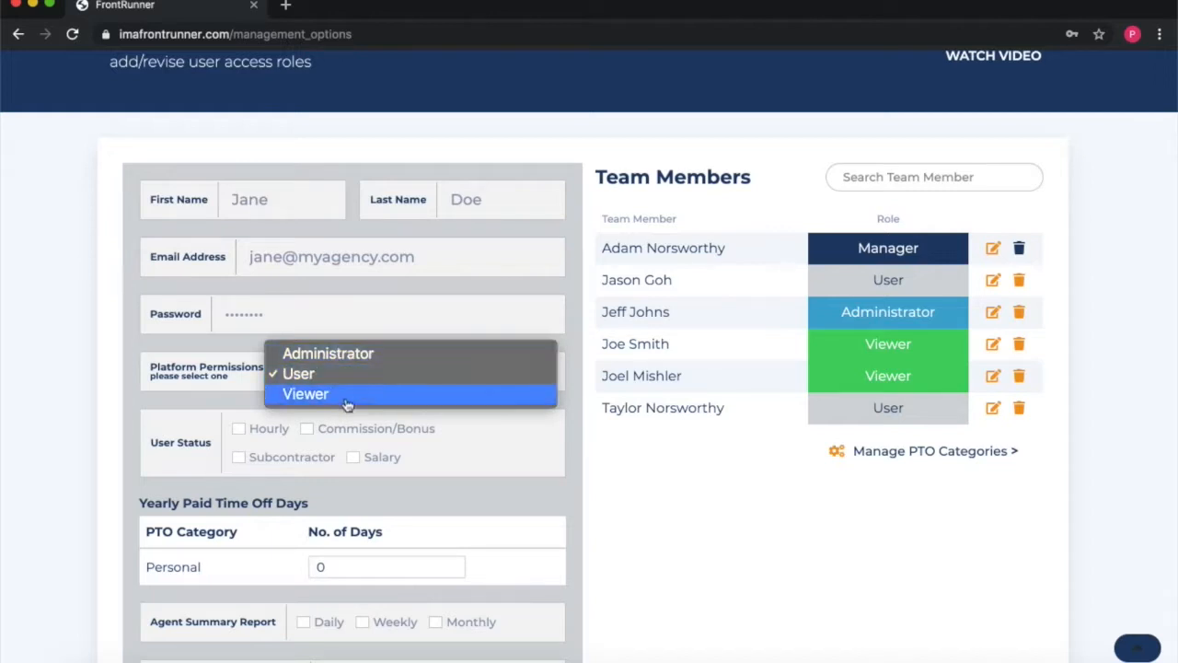
click(406, 381)
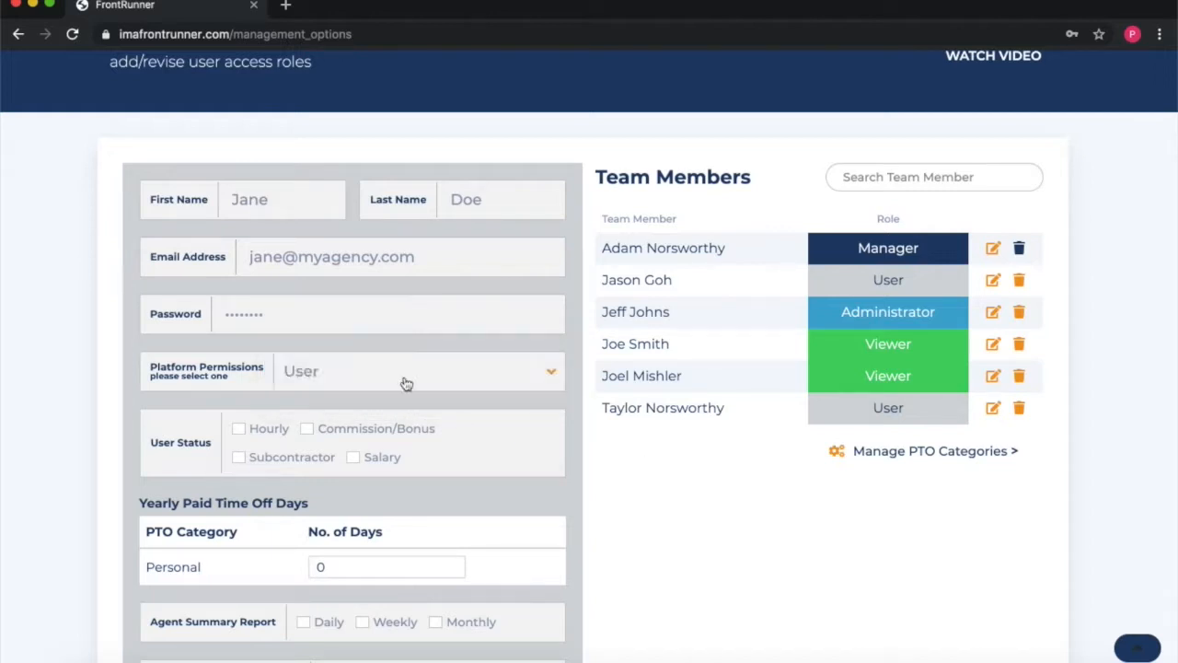
scroll(343, 361, down, 1)
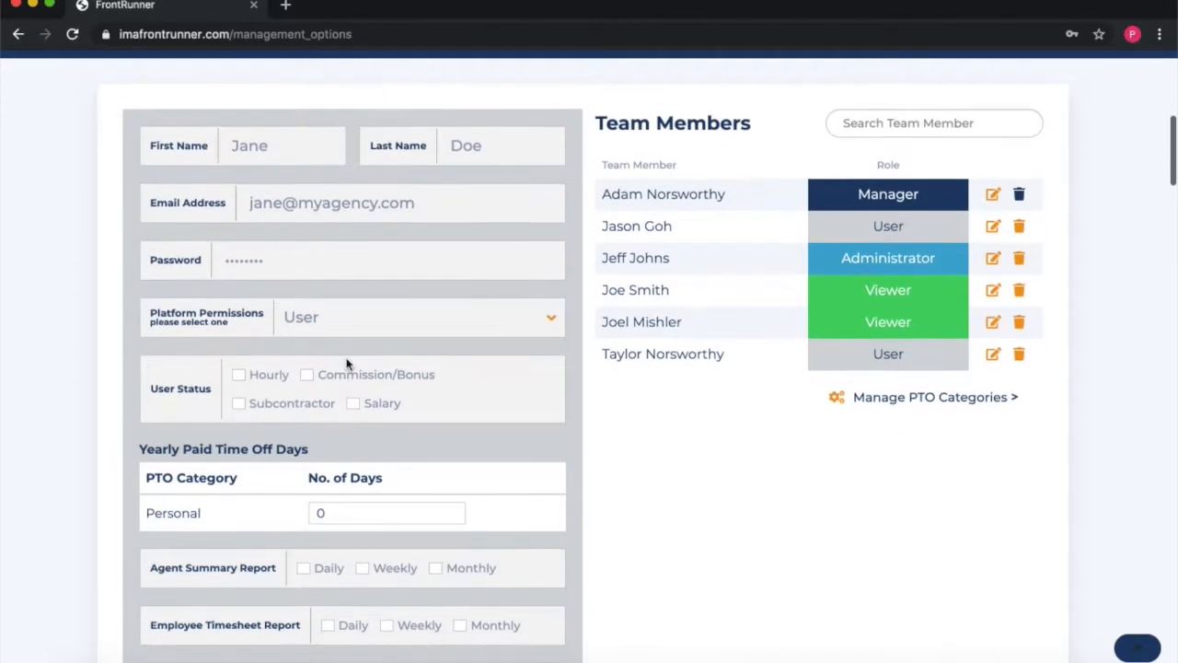
scroll(236, 363, down, 1)
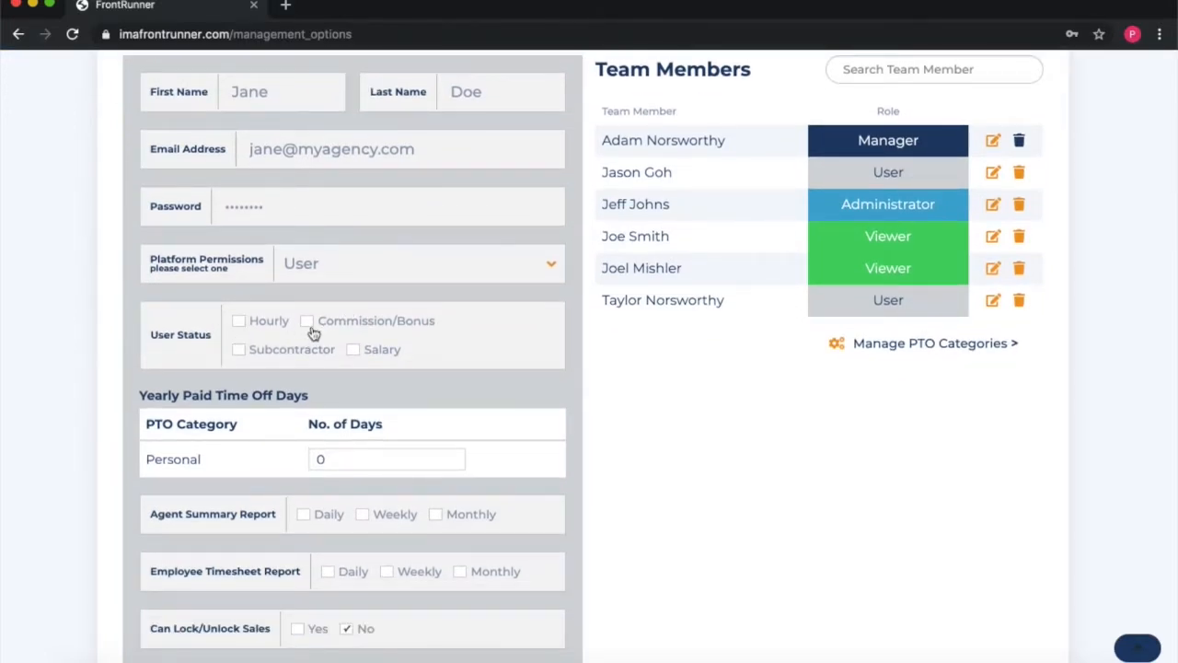
Step: Mark the member as hourly with a 15.00 hourly rate
click(325, 346)
click(254, 334)
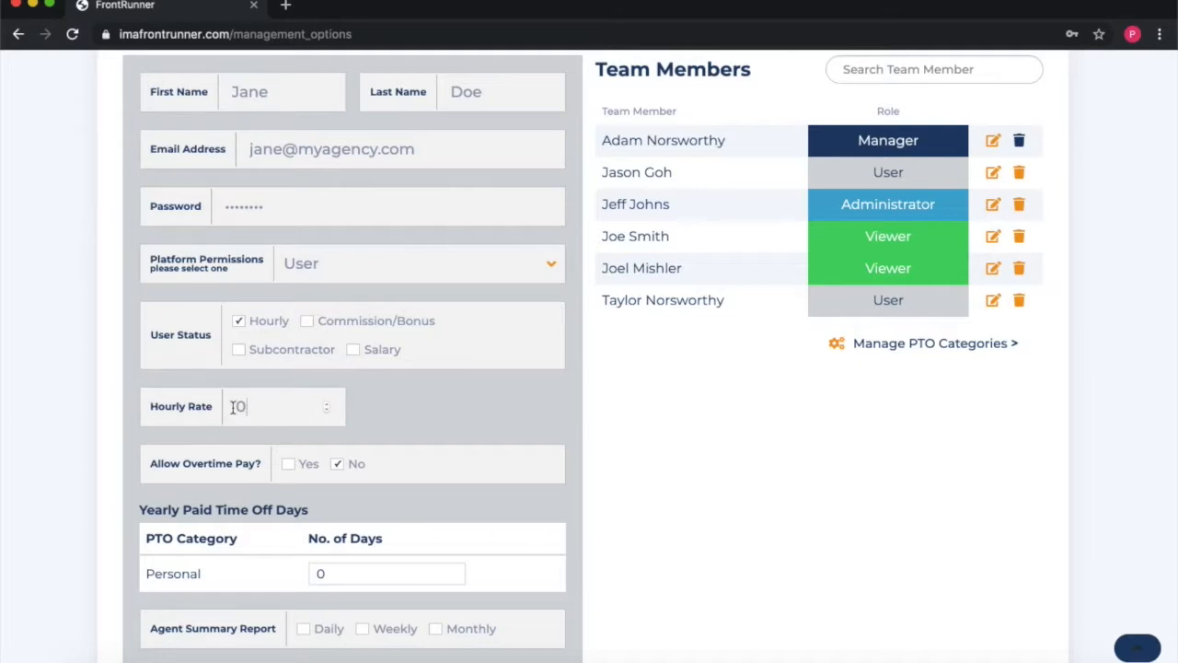
key(BackSpace)
text(15.00)
scroll(283, 388, up, 1)
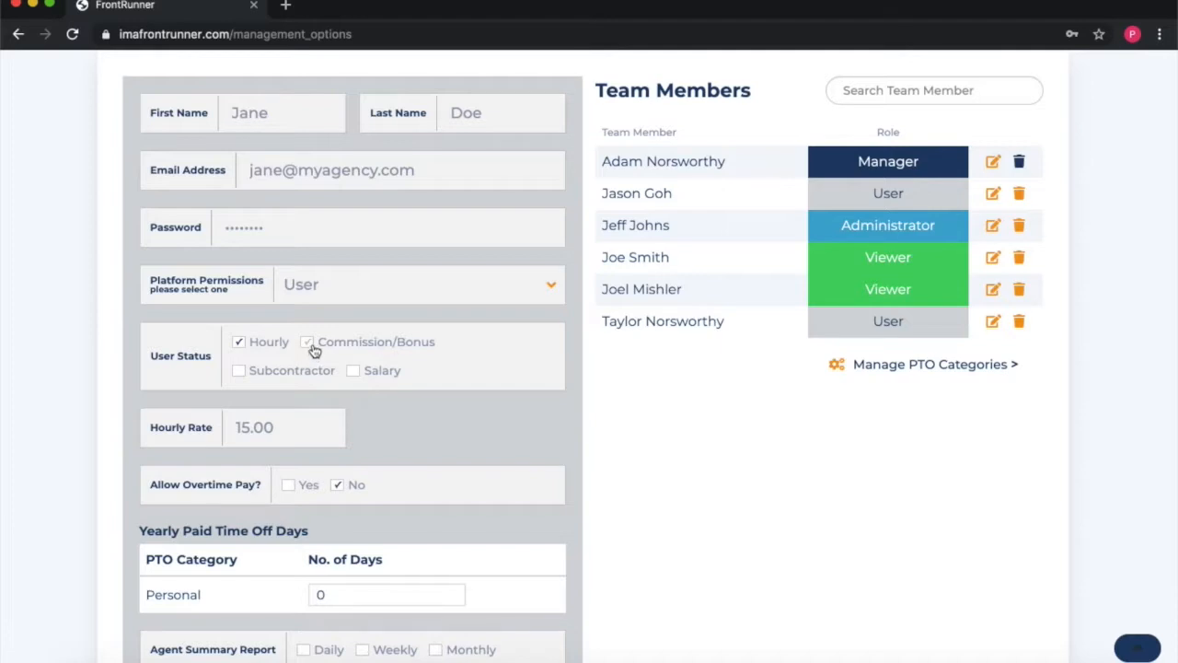
Step: Add Commission/Bonus status, then swap Hourly for Salary
click(308, 344)
scroll(276, 423, down, 3)
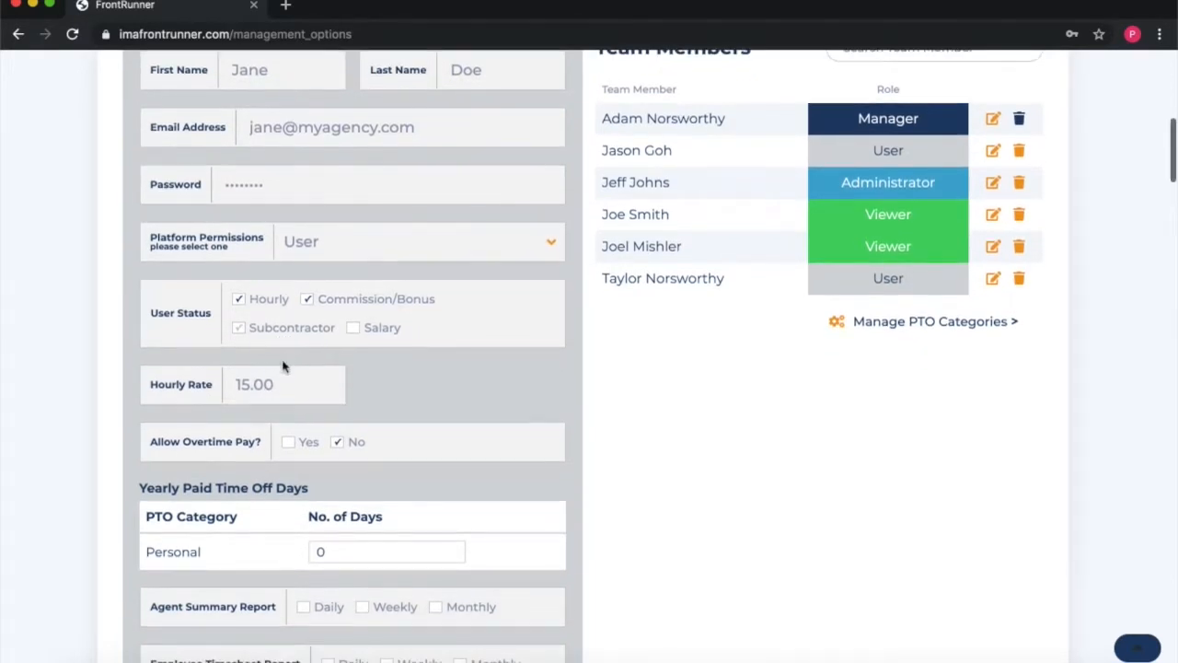
scroll(286, 362, down, 1)
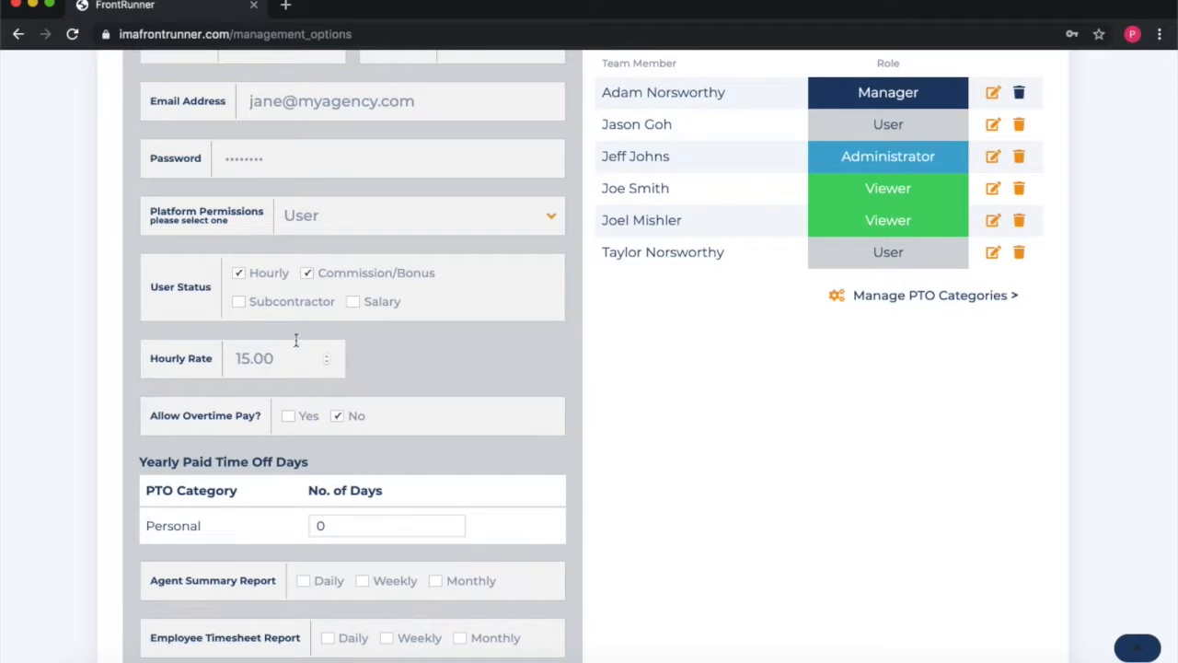
click(238, 274)
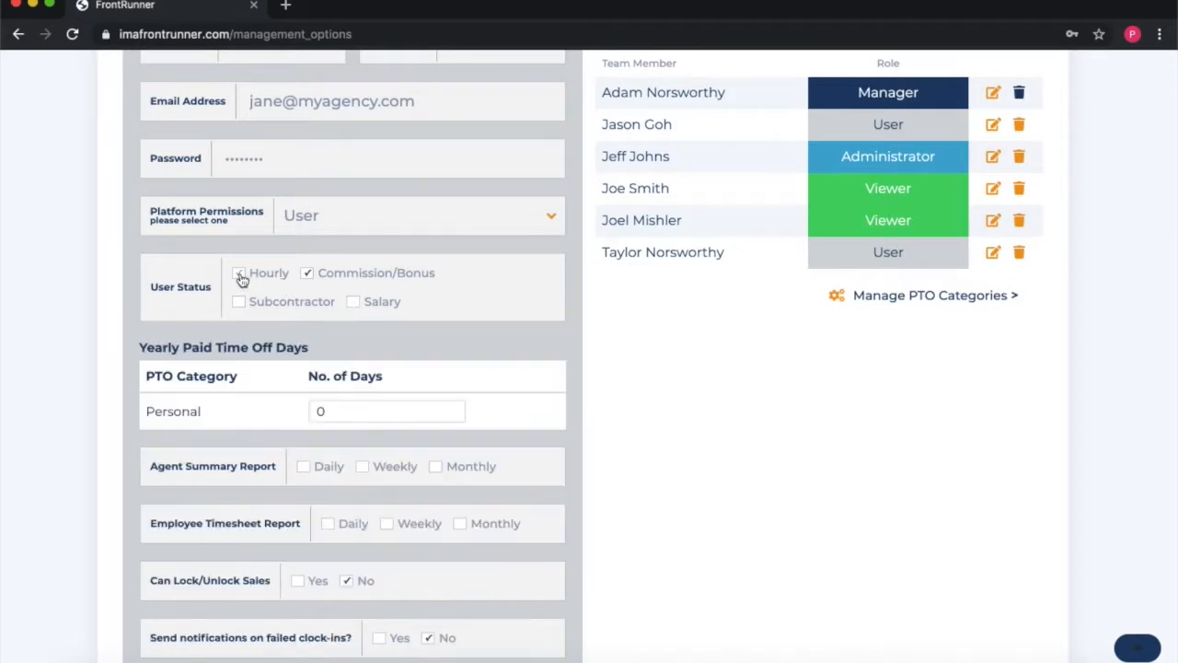
click(358, 302)
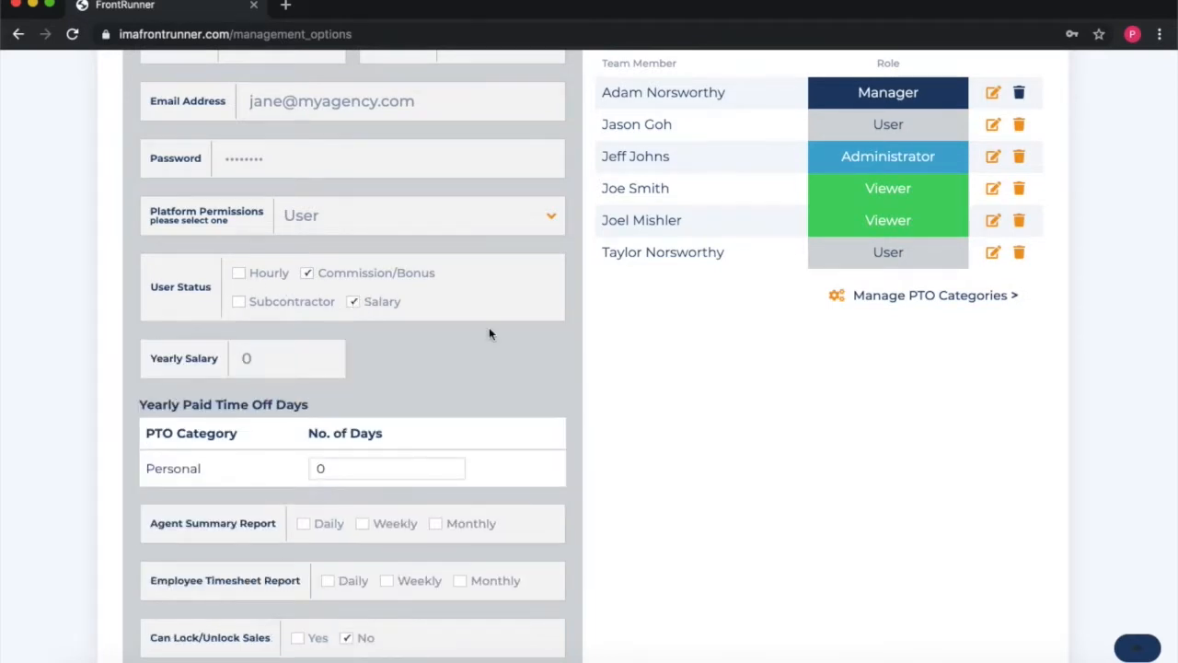
Step: Replace the Yearly Salary value of 0 with 40000
scroll(489, 328, down, 1)
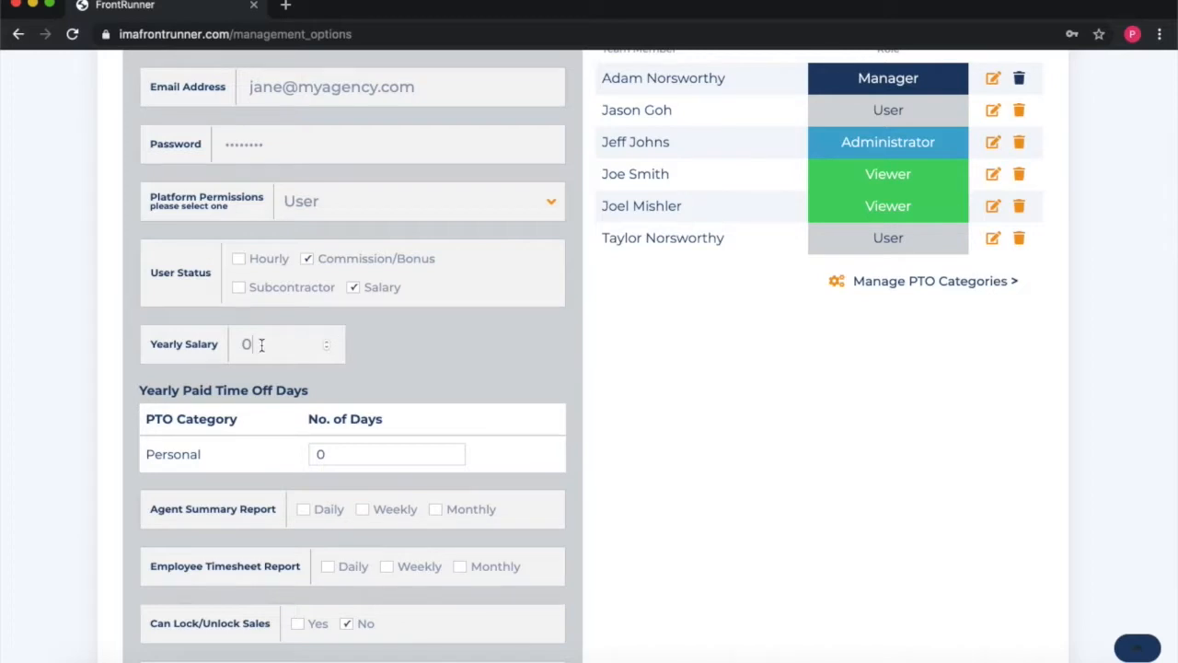
key(BackSpace)
text(40000)
scroll(286, 347, up, 6)
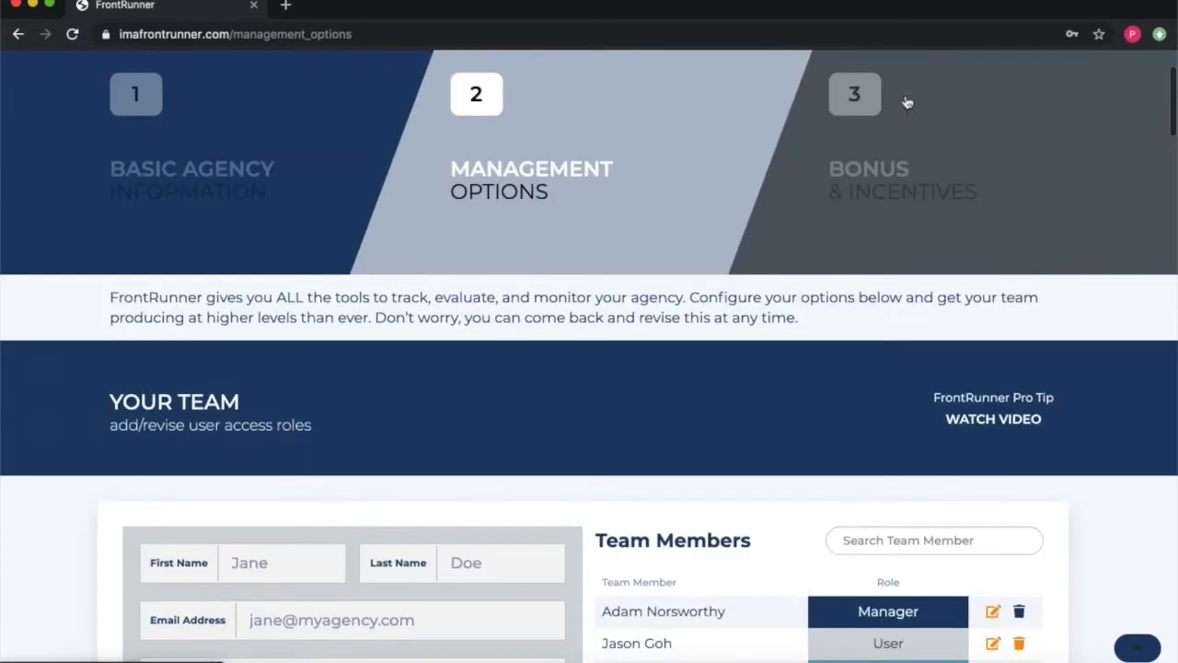
scroll(681, 331, down, 7)
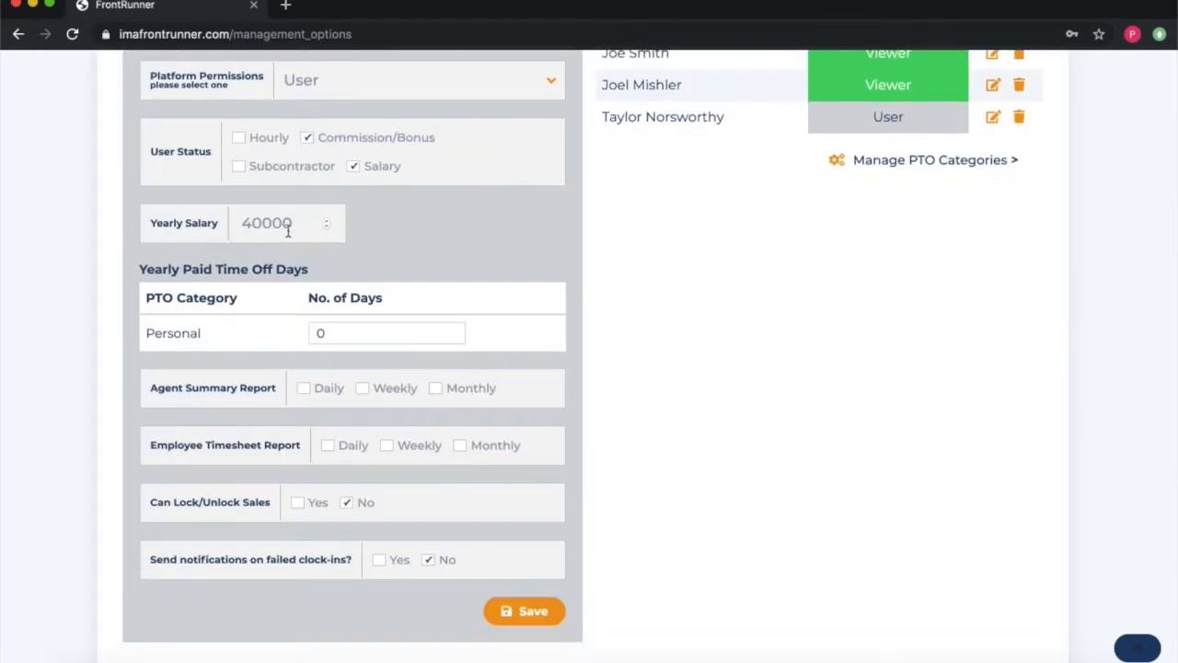
scroll(290, 232, up, 1)
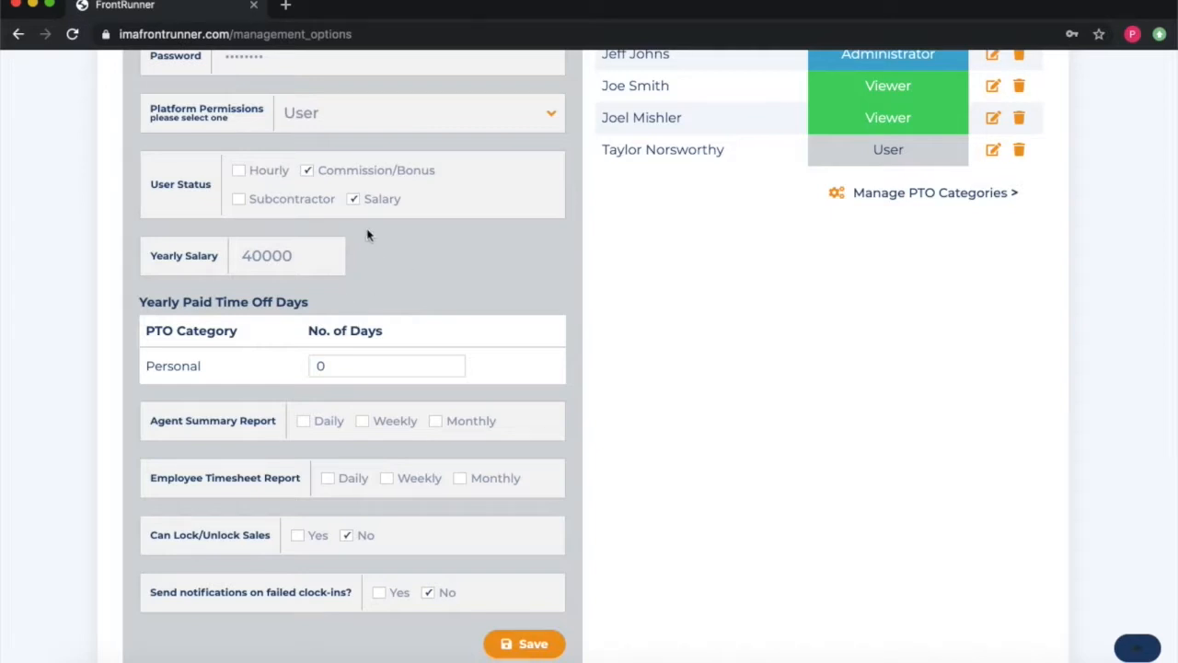
scroll(367, 235, up, 1)
Step: Switch Salary back to Hourly and allow overtime pay at 40 weekly hours
click(239, 227)
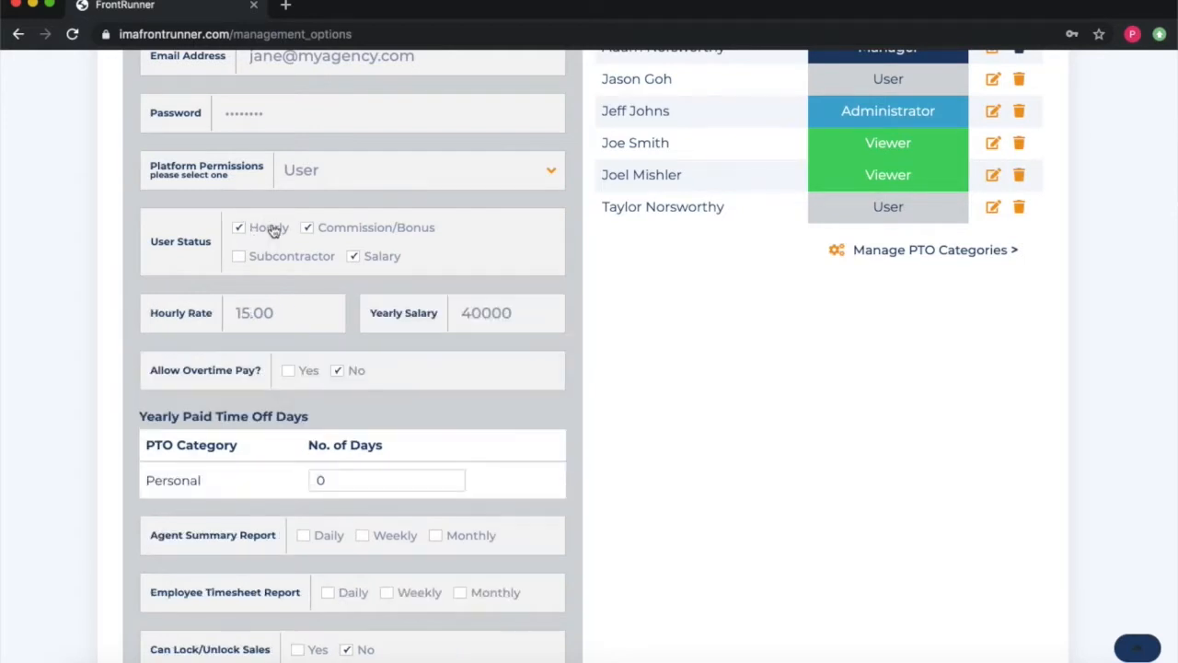
click(353, 257)
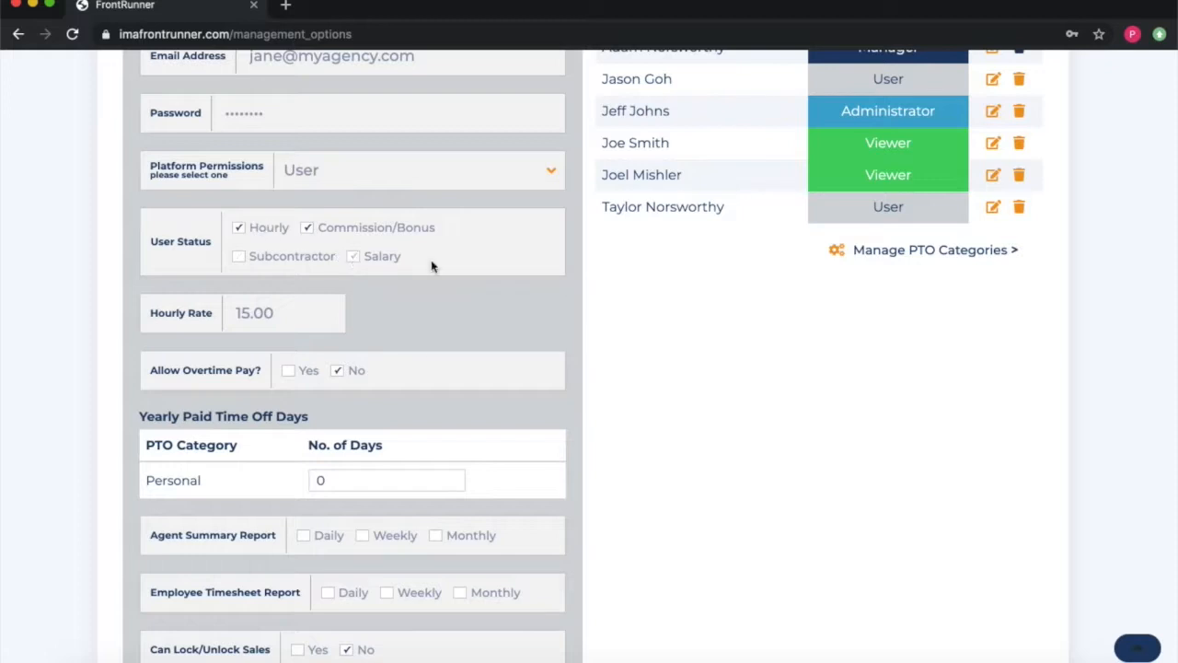
scroll(449, 314, down, 1)
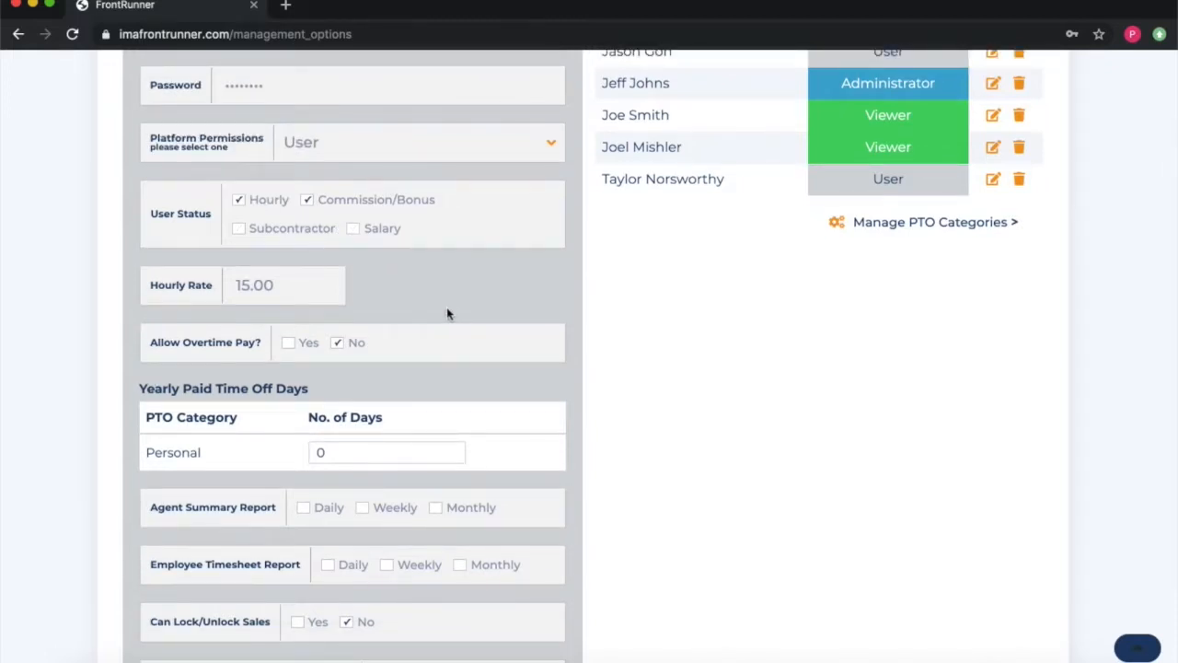
scroll(412, 324, down, 1)
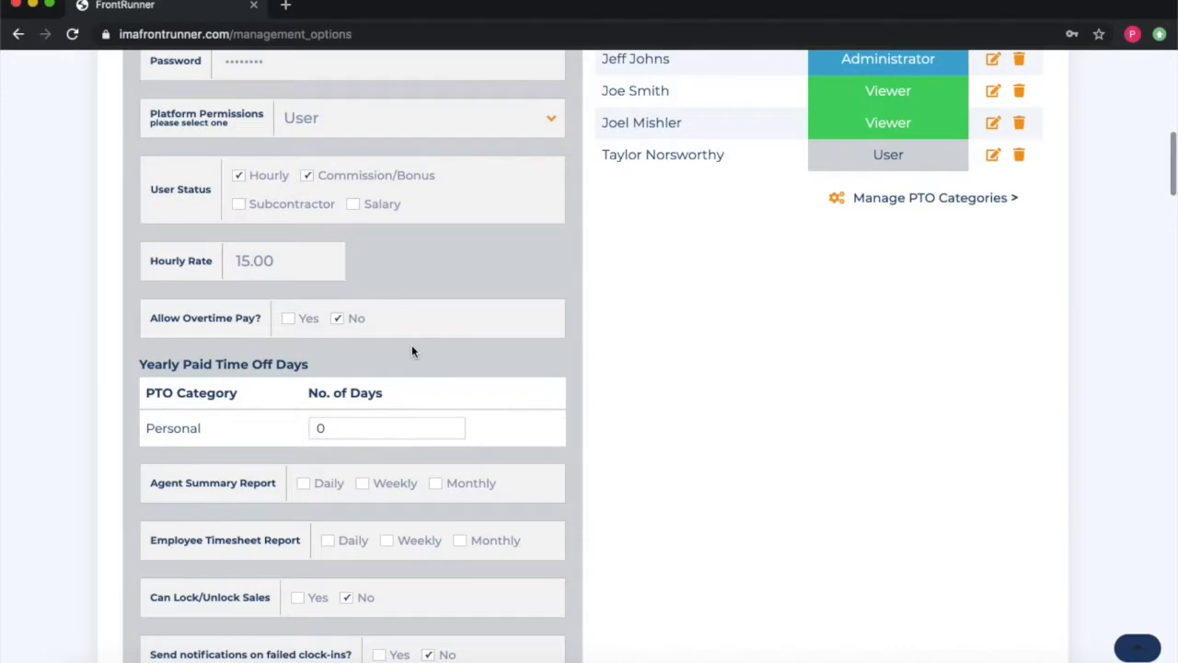
scroll(411, 345, down, 1)
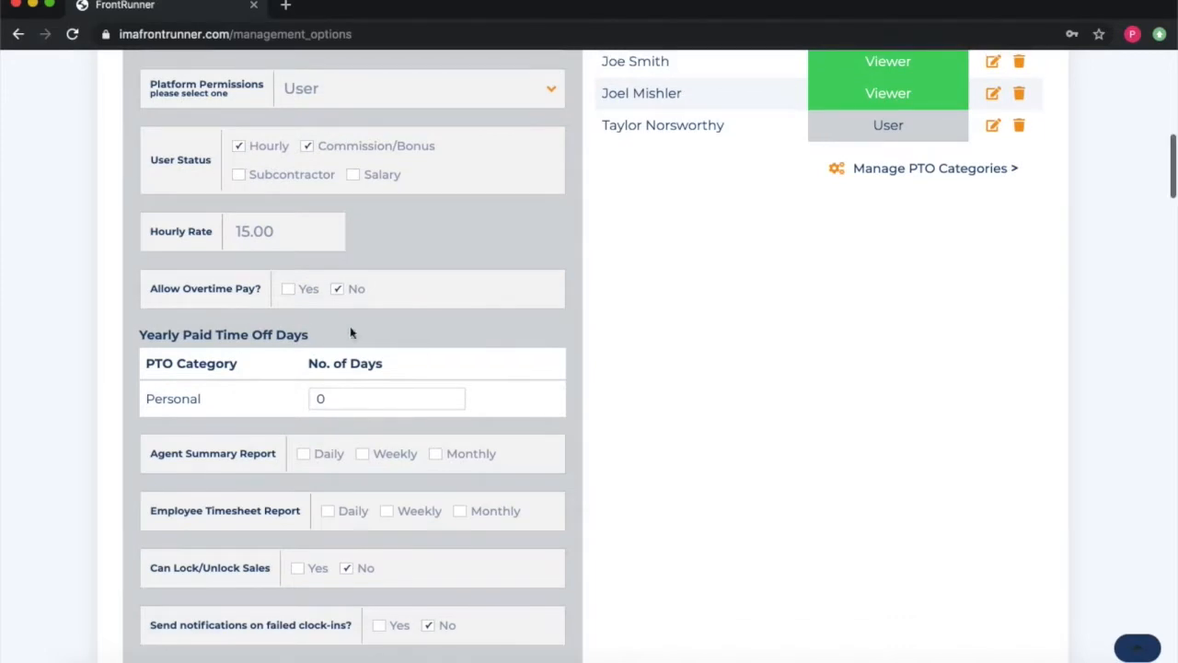
click(295, 293)
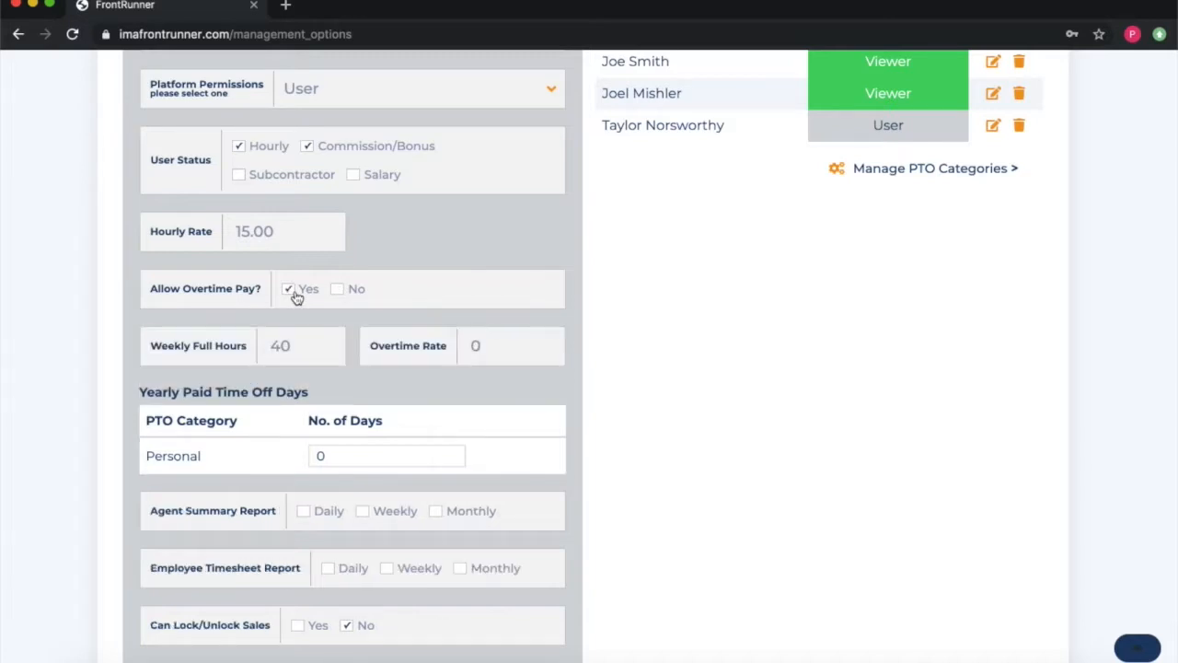
scroll(272, 295, down, 1)
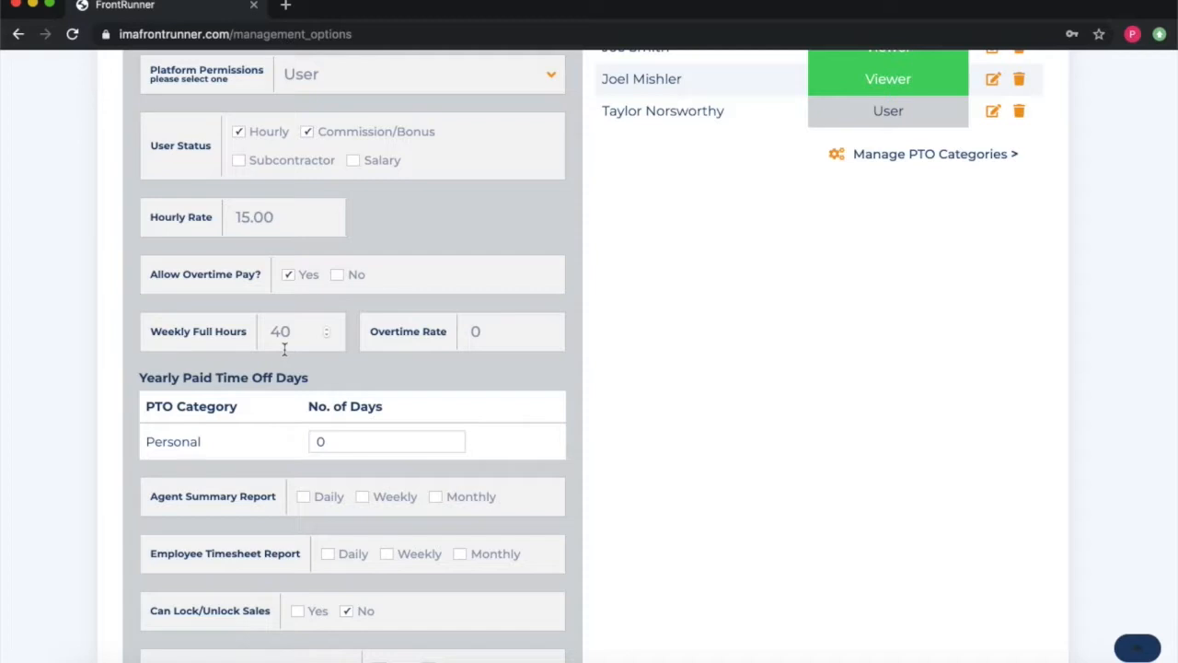
Step: Enter 22.50 as the overtime rate
click(486, 331)
key(BackSpace)
text(22.50)
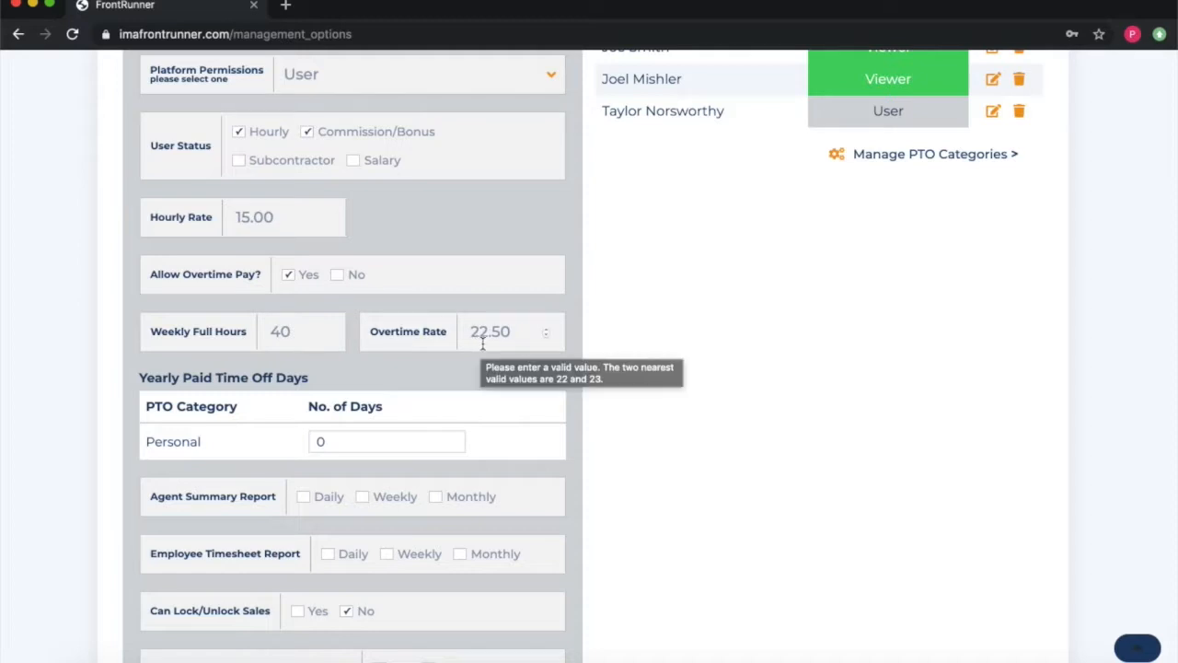
Step: Save the new team member
scroll(601, 377, down, 2)
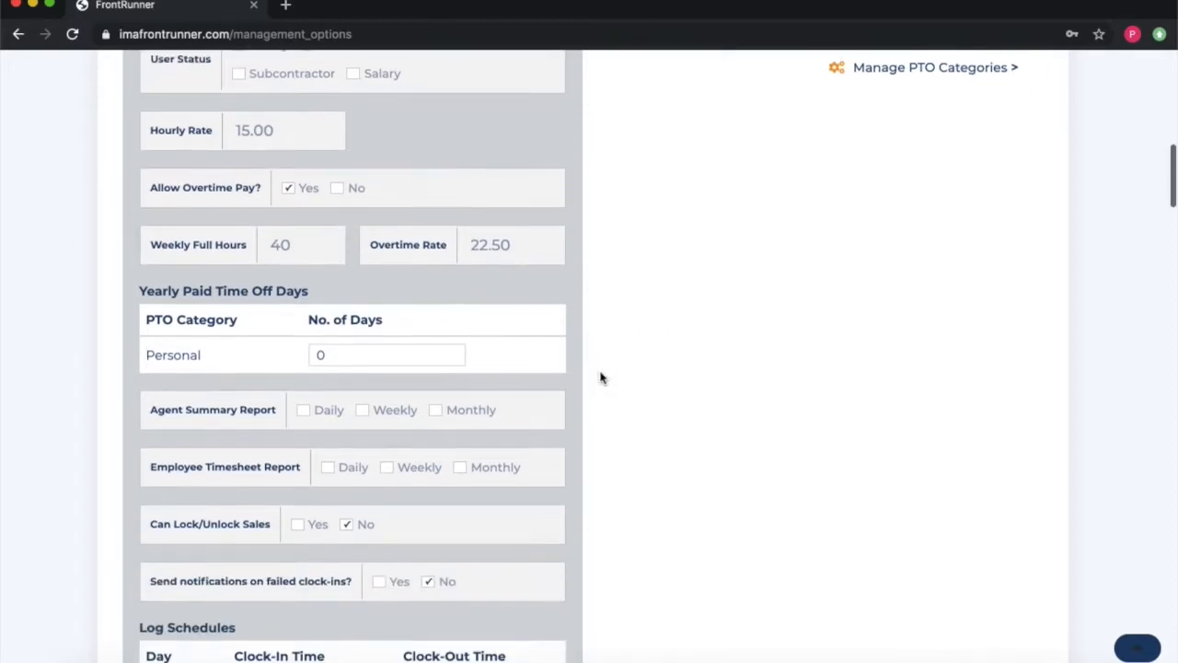
scroll(600, 377, down, 1)
scroll(360, 309, down, 1)
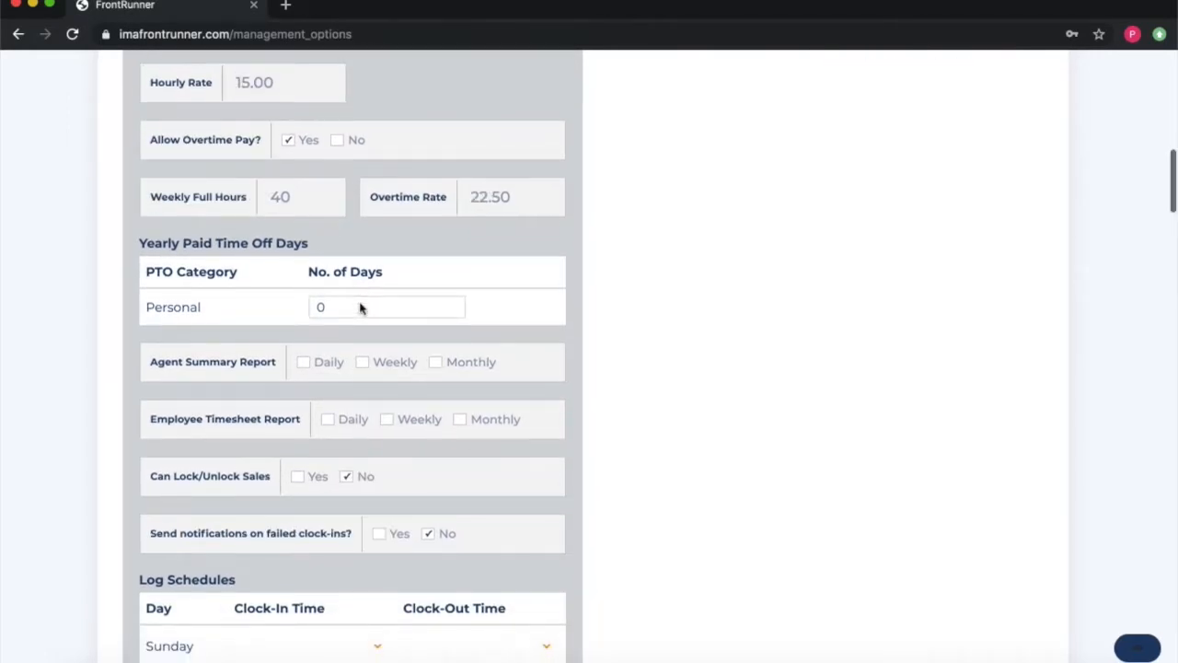
scroll(385, 241, up, 3)
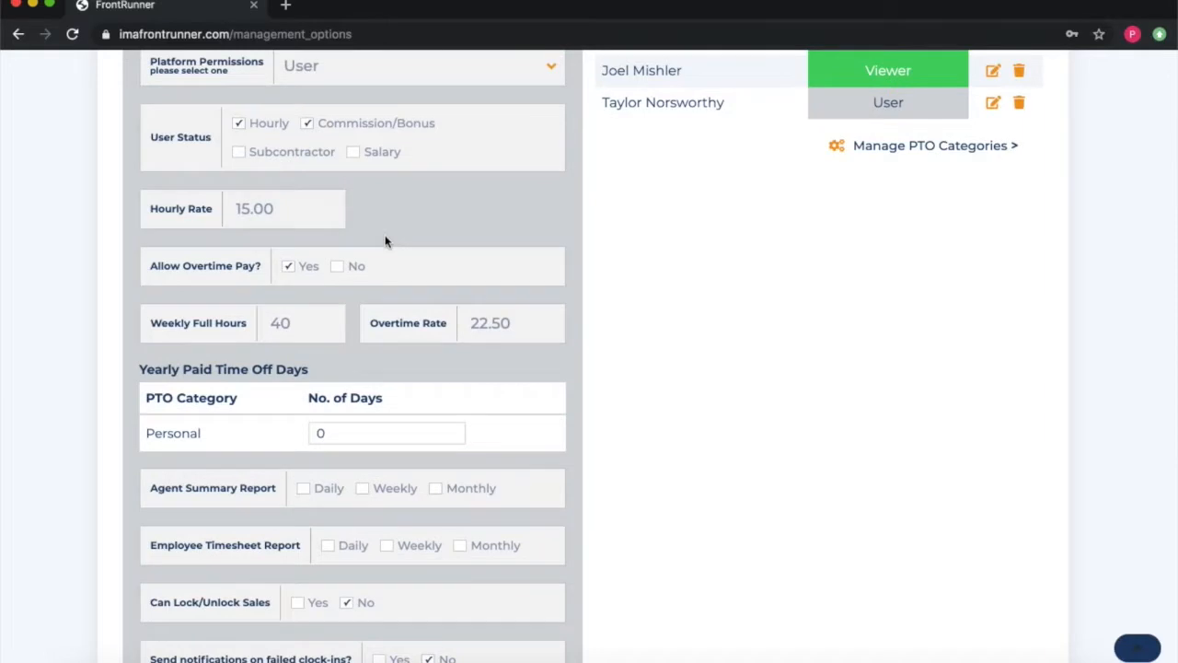
scroll(344, 340, down, 5)
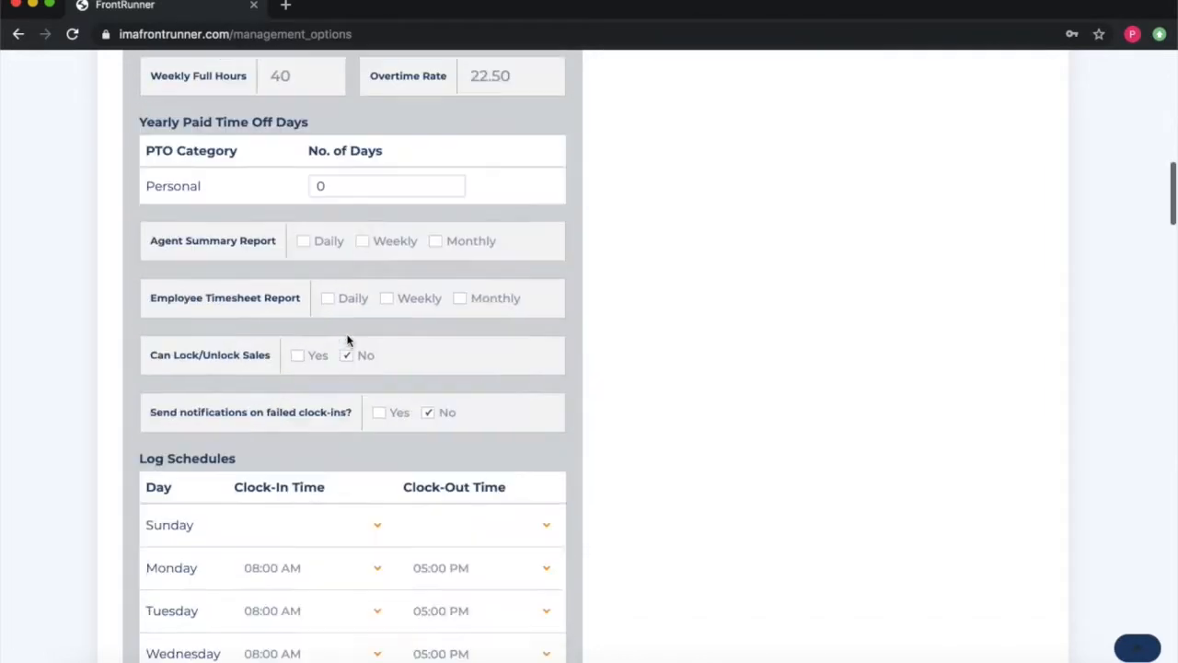
scroll(347, 340, down, 5)
click(526, 438)
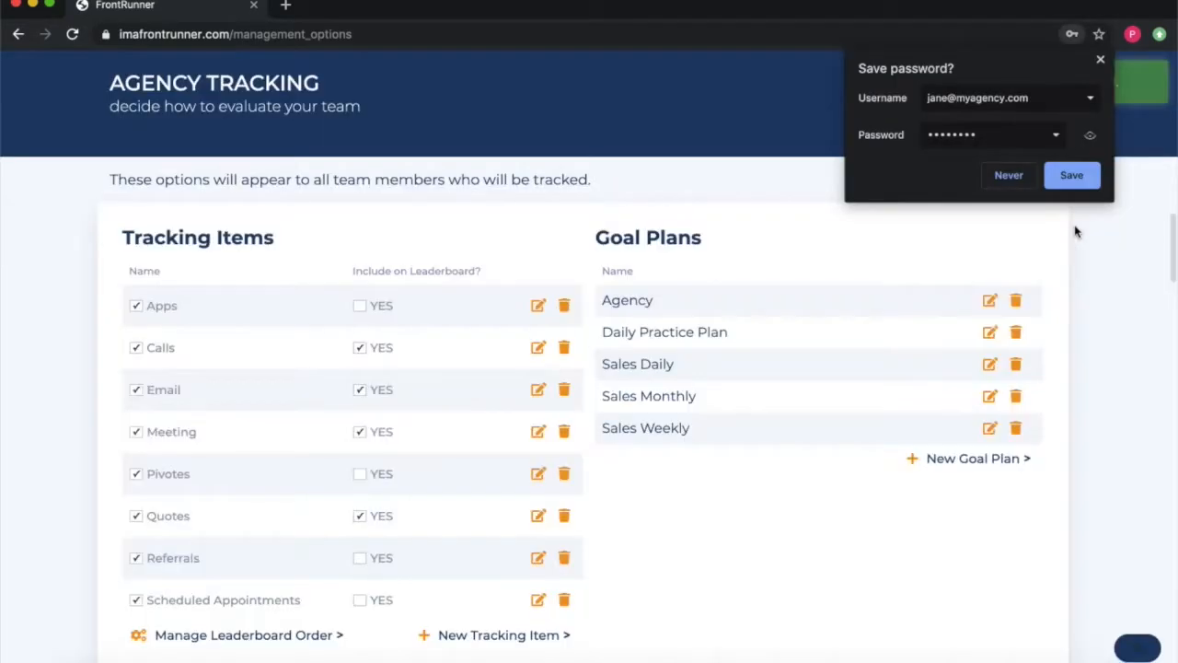
Step: Let the browser save the new login and return to the Your Team section
click(1076, 185)
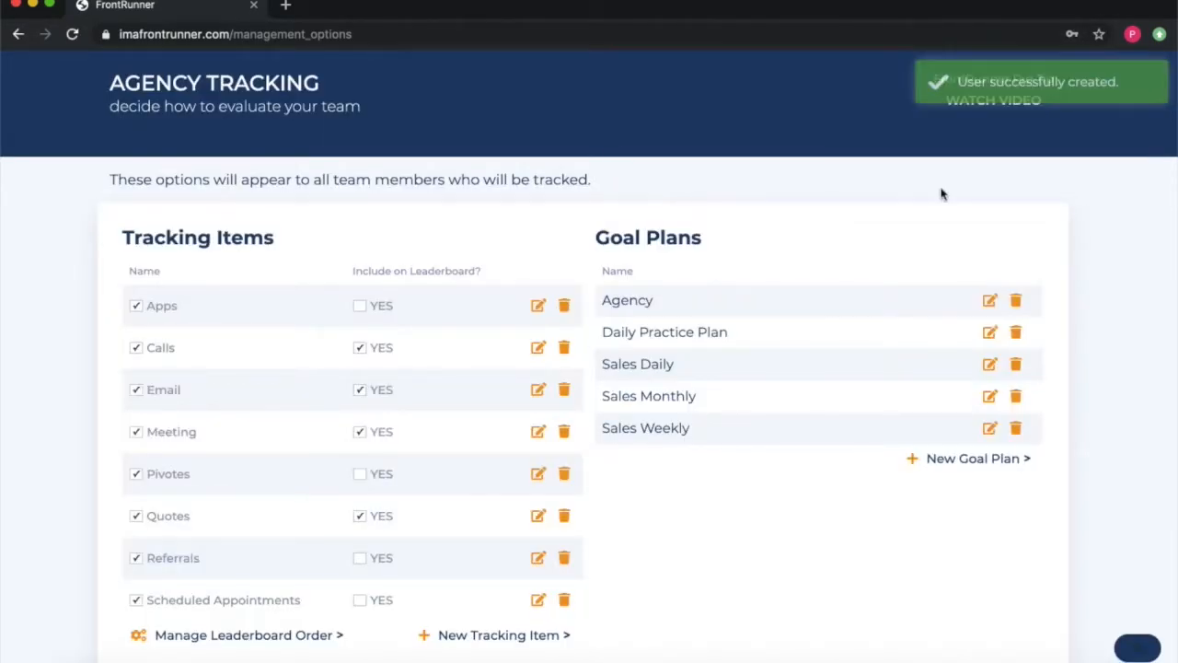
scroll(612, 145, up, 8)
scroll(612, 144, up, 3)
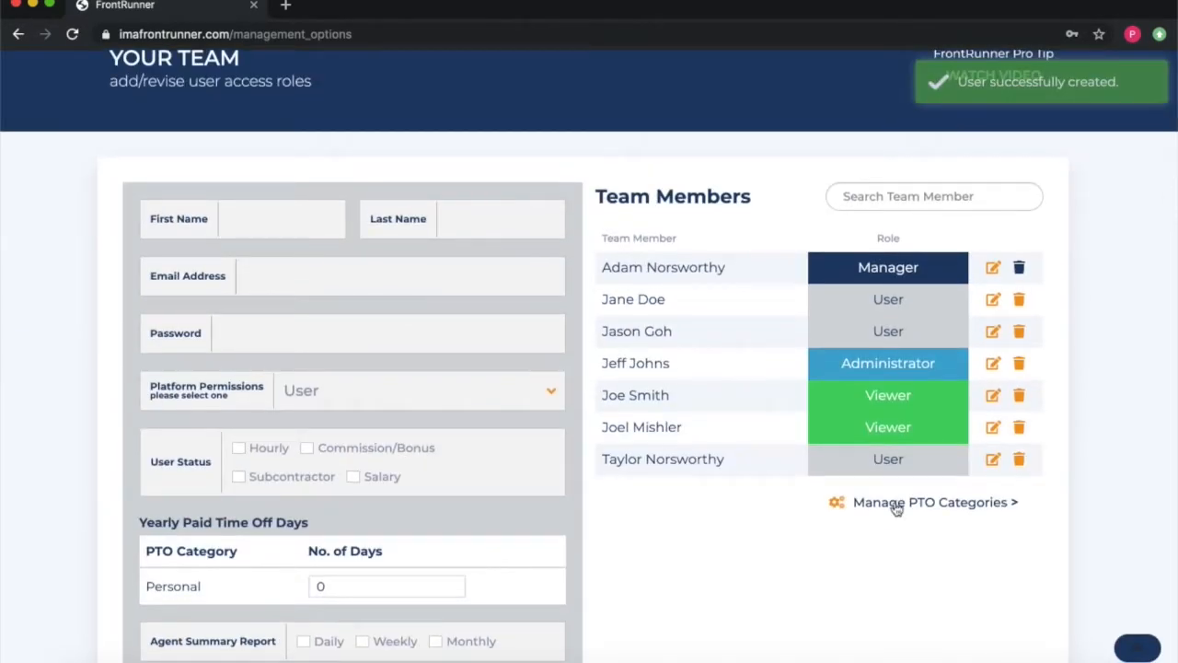
scroll(755, 374, up, 1)
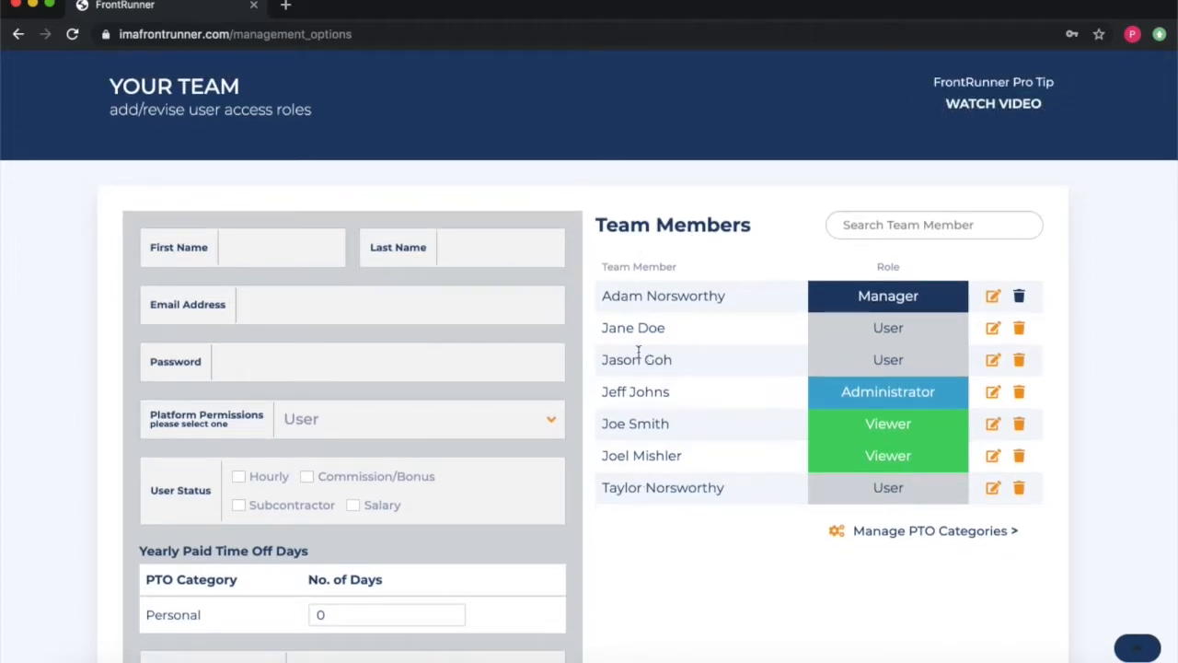
Step: Add the Vacation and Personal PTO categories, then close the PTO Categories list
click(916, 538)
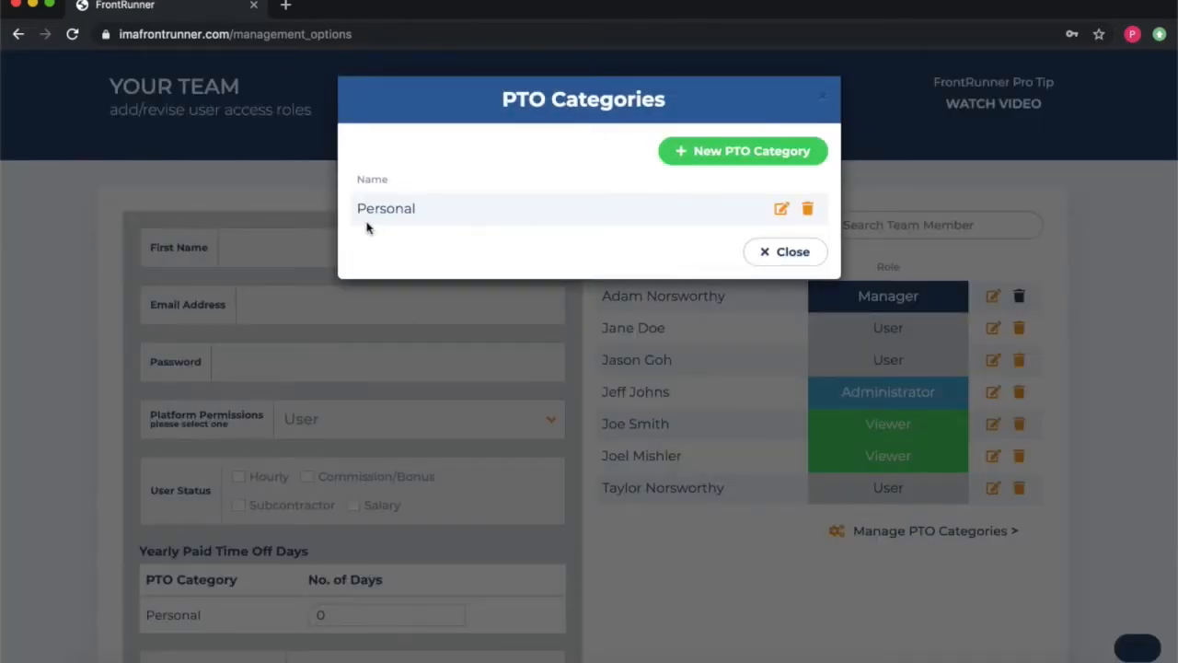
click(722, 157)
click(419, 202)
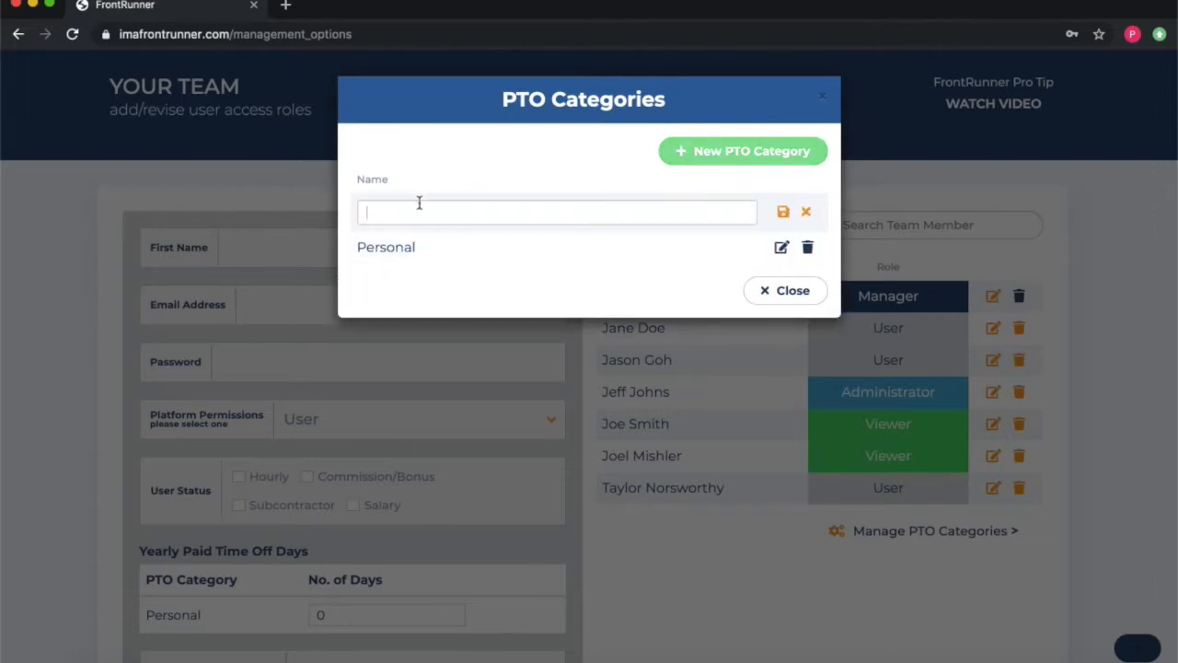
text(V)
click(783, 211)
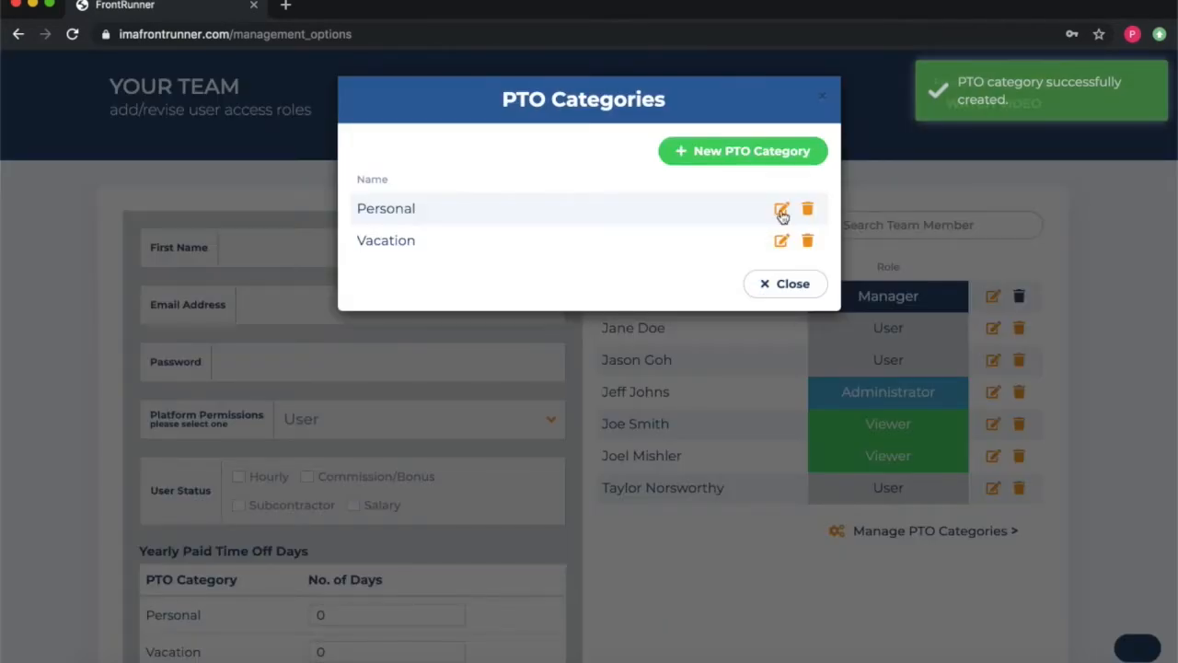
click(782, 210)
click(782, 213)
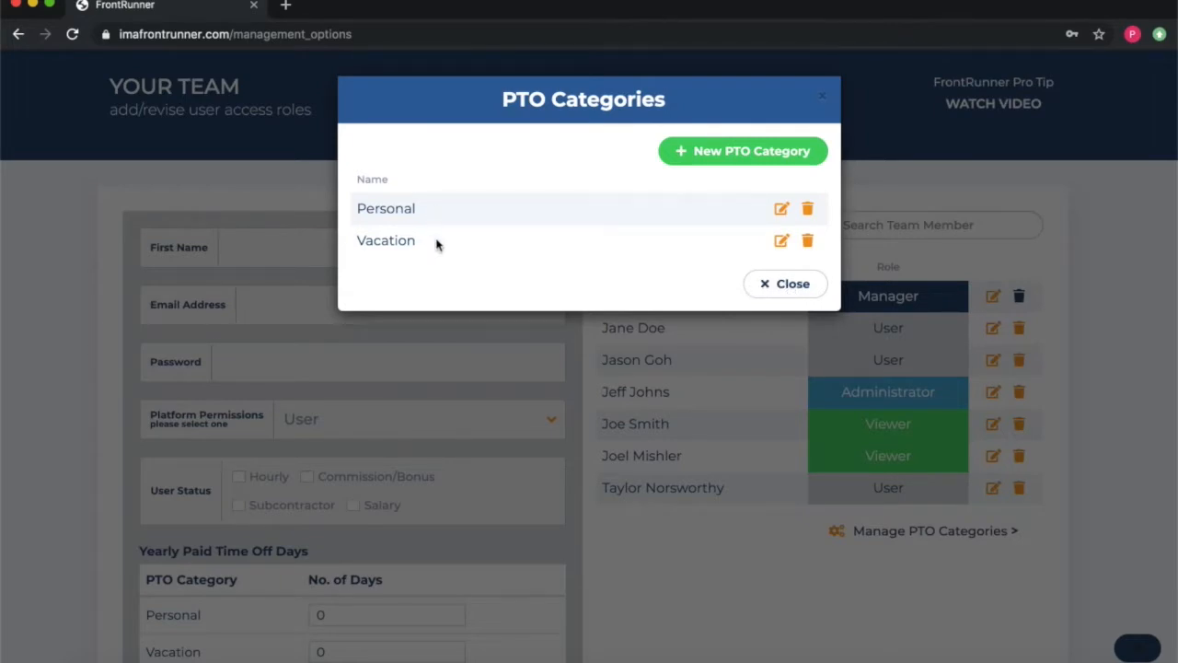
click(792, 284)
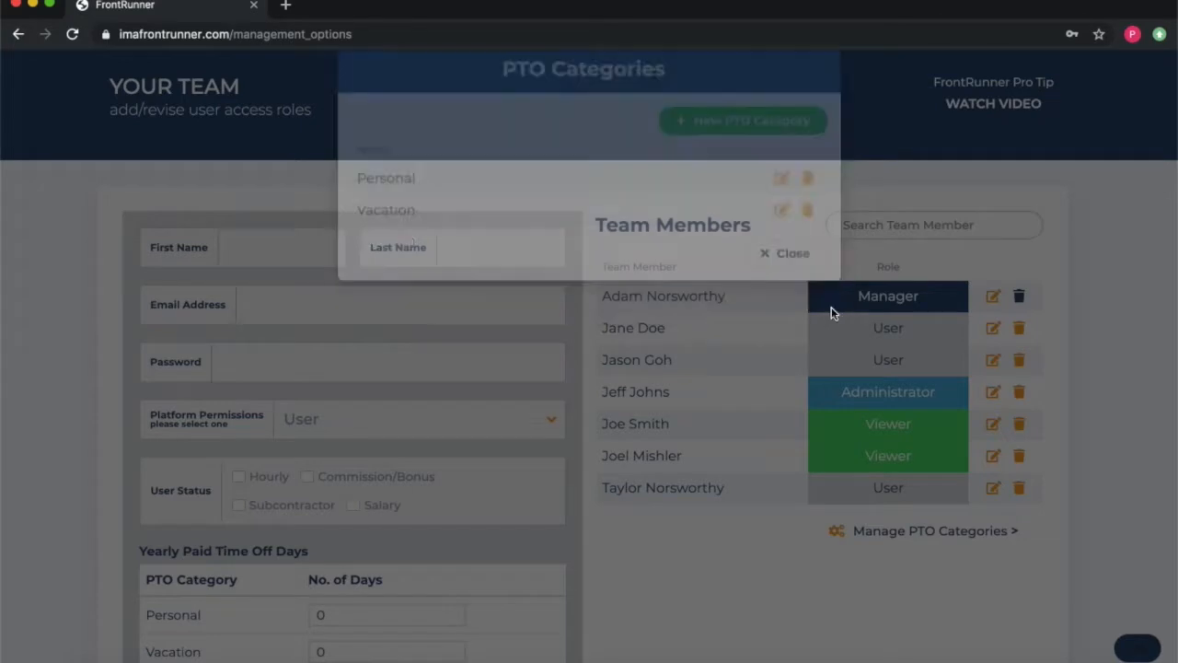
Step: Load the second team member's details into the form for editing
scroll(650, 382, down, 1)
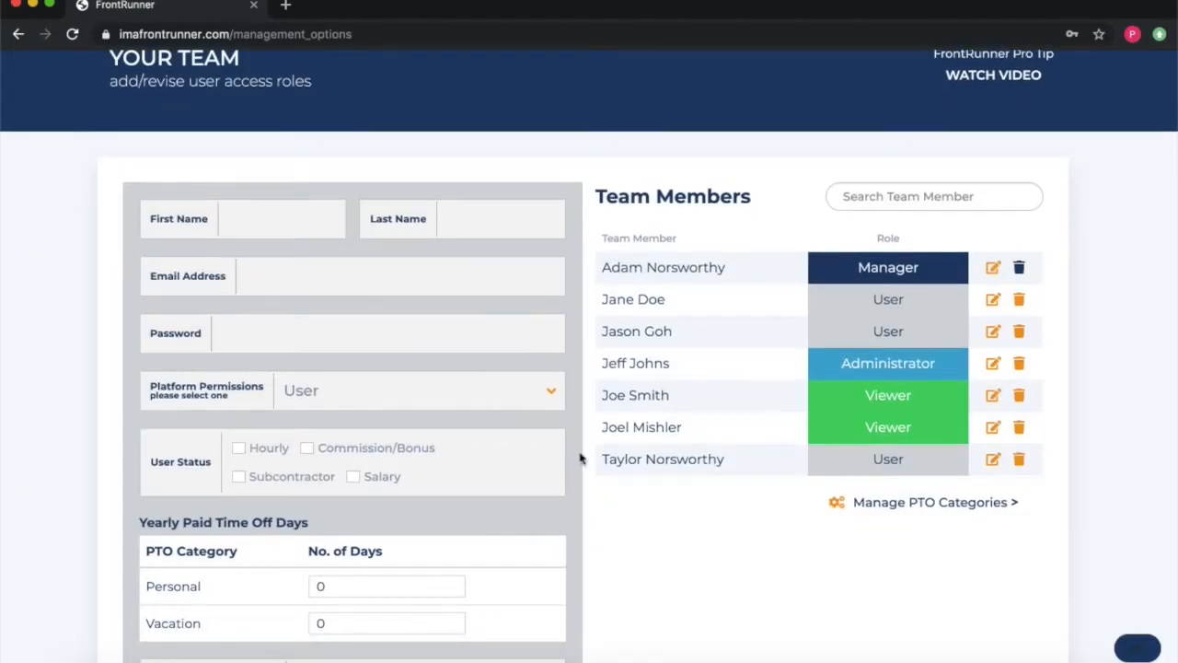
scroll(581, 453, down, 1)
scroll(185, 565, down, 1)
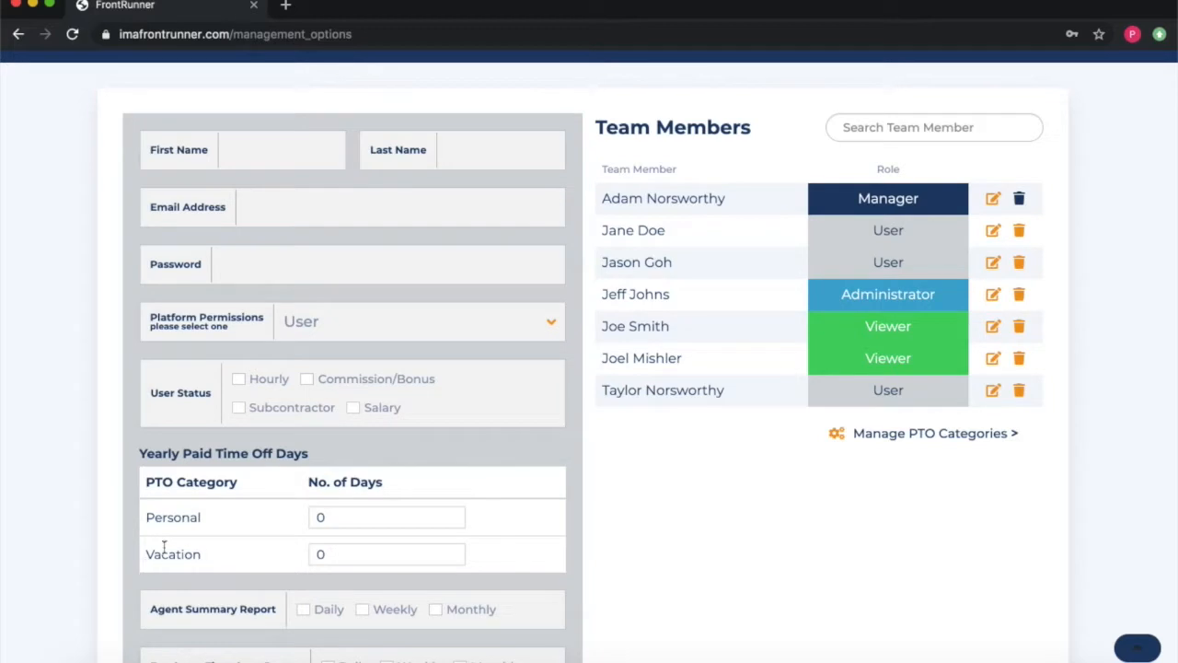
scroll(216, 561, down, 1)
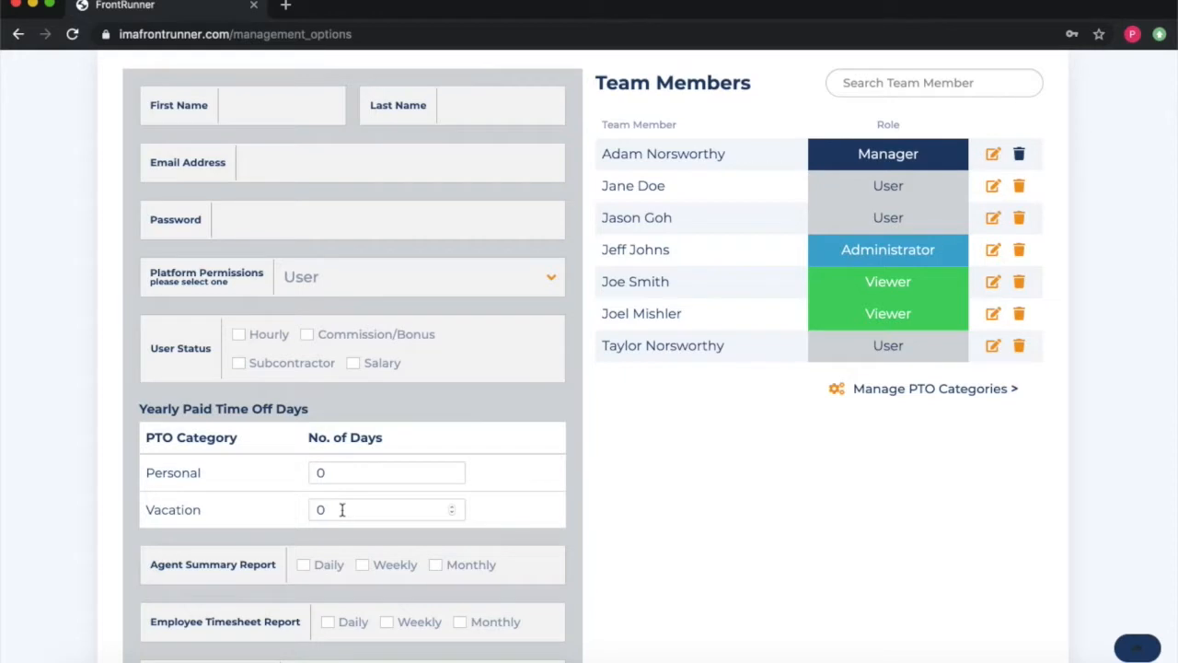
scroll(622, 398, up, 1)
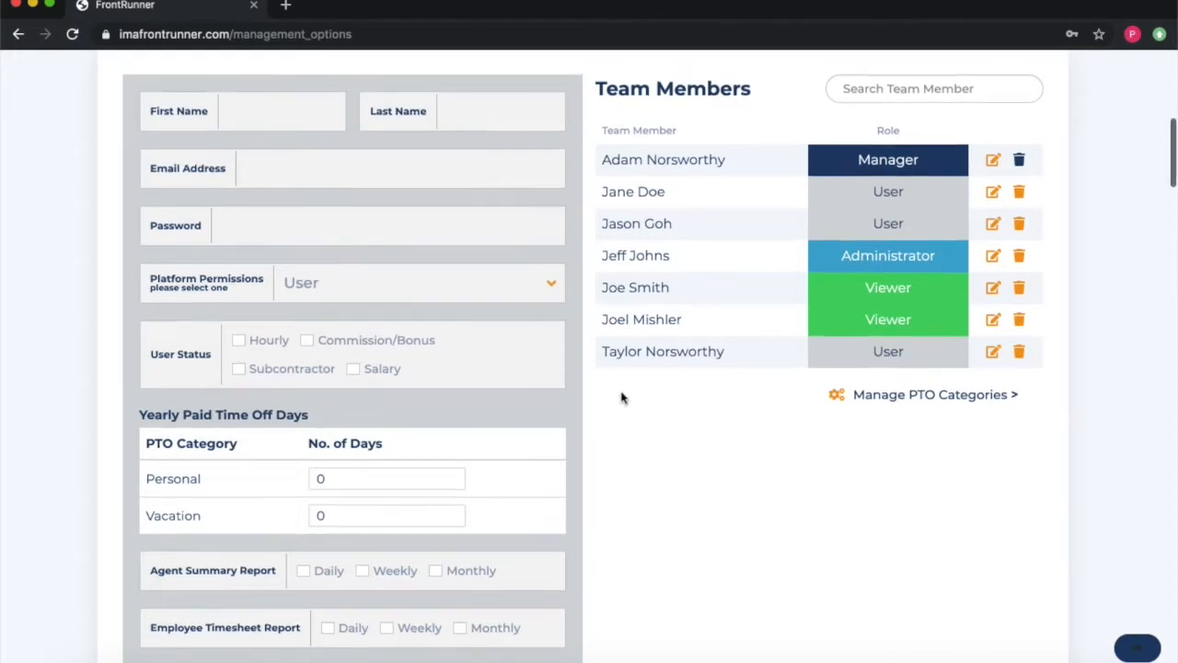
click(992, 194)
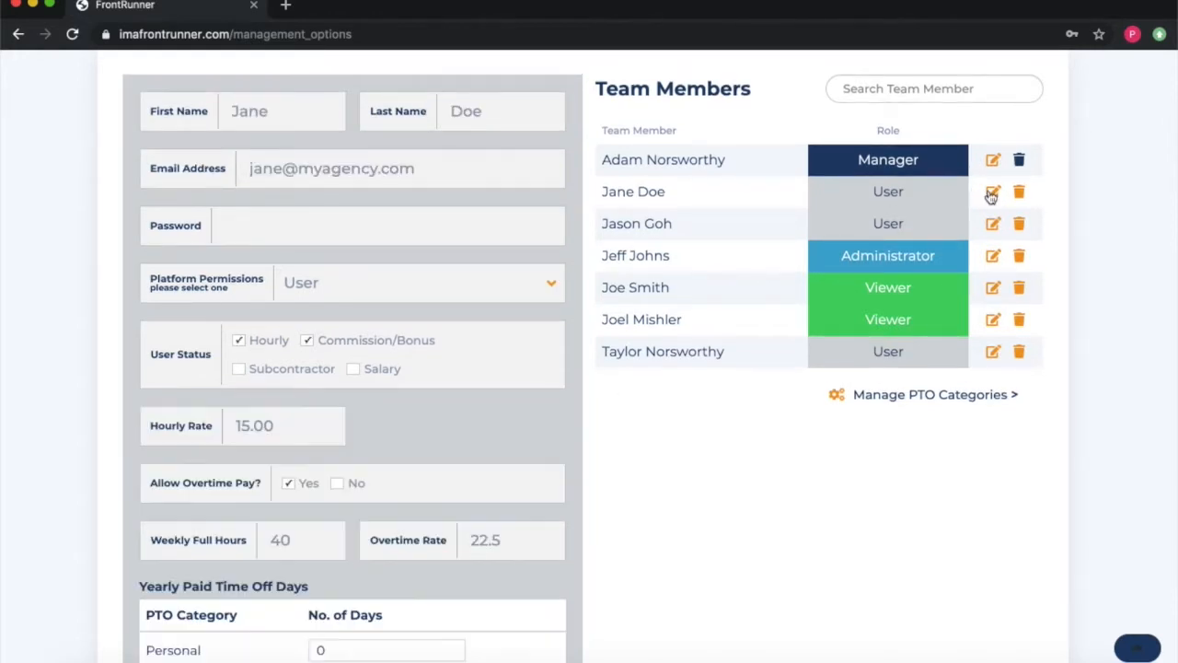
Step: Set 10 yearly Personal days and 10 Vacation days of paid time off
scroll(408, 256, down, 5)
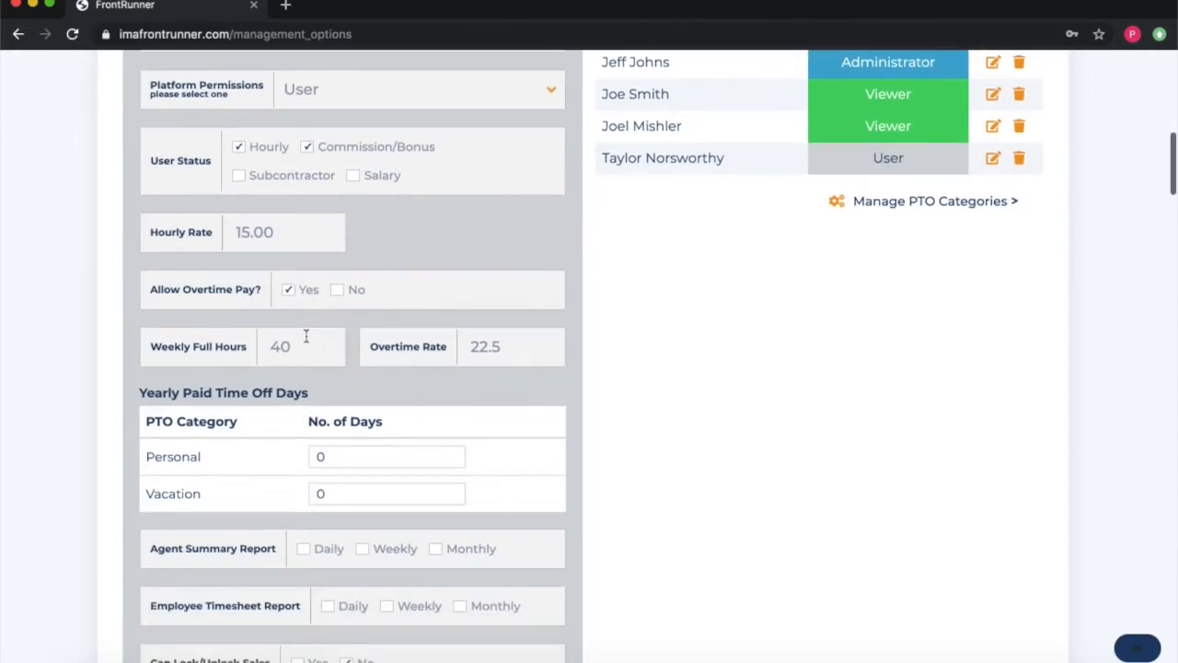
scroll(306, 340, down, 1)
drag(342, 421, 254, 420)
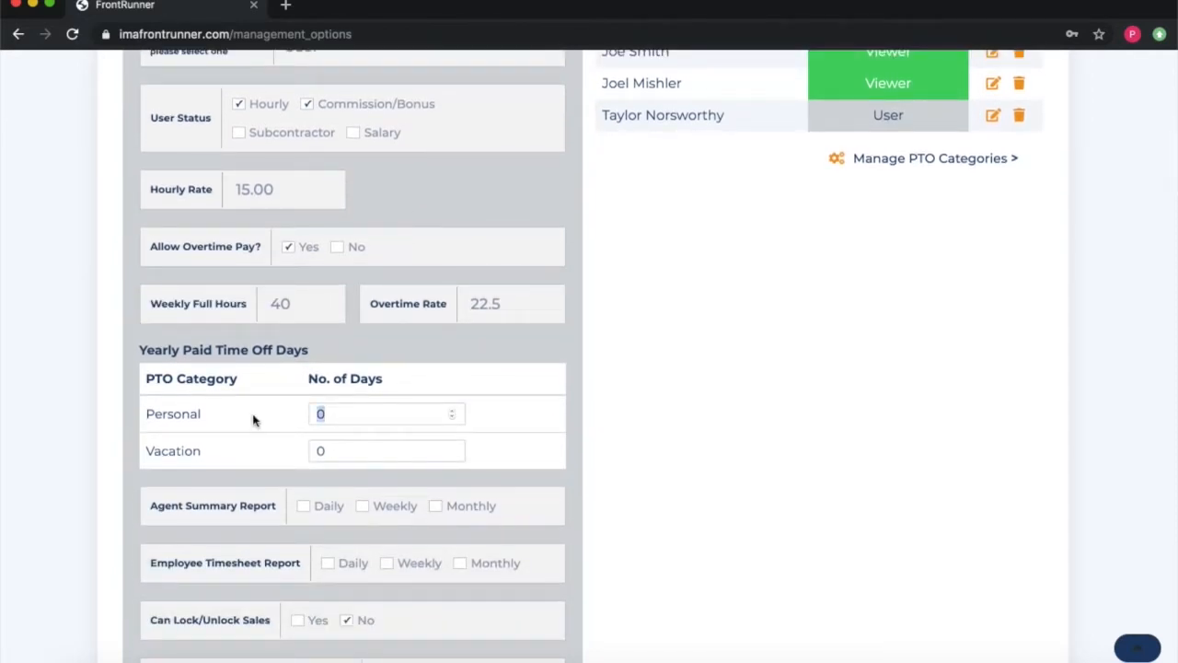
text(1)
click(318, 449)
drag(323, 449, 274, 453)
text(10)
scroll(567, 468, down, 1)
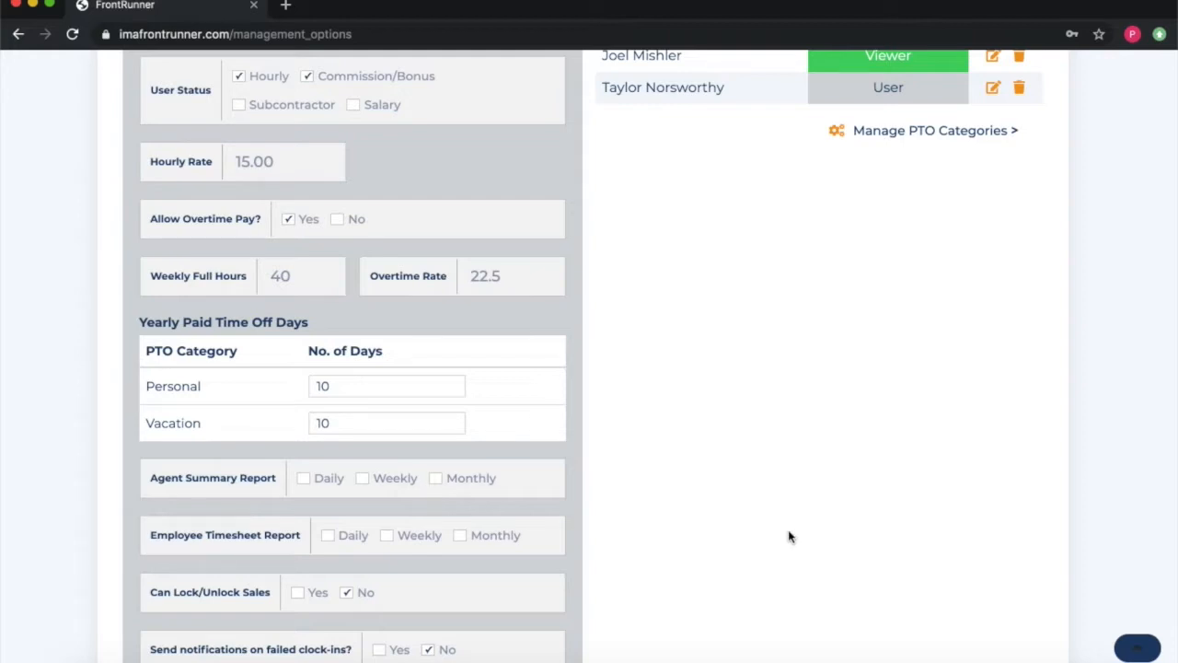
scroll(788, 536, down, 2)
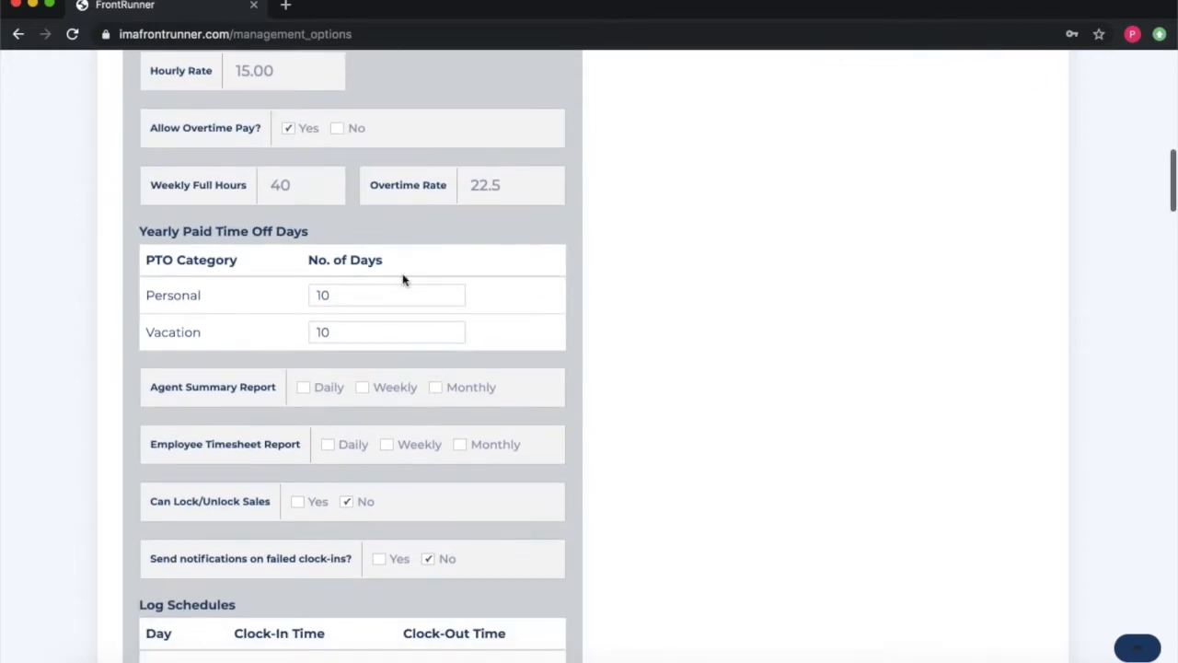
scroll(352, 316, down, 1)
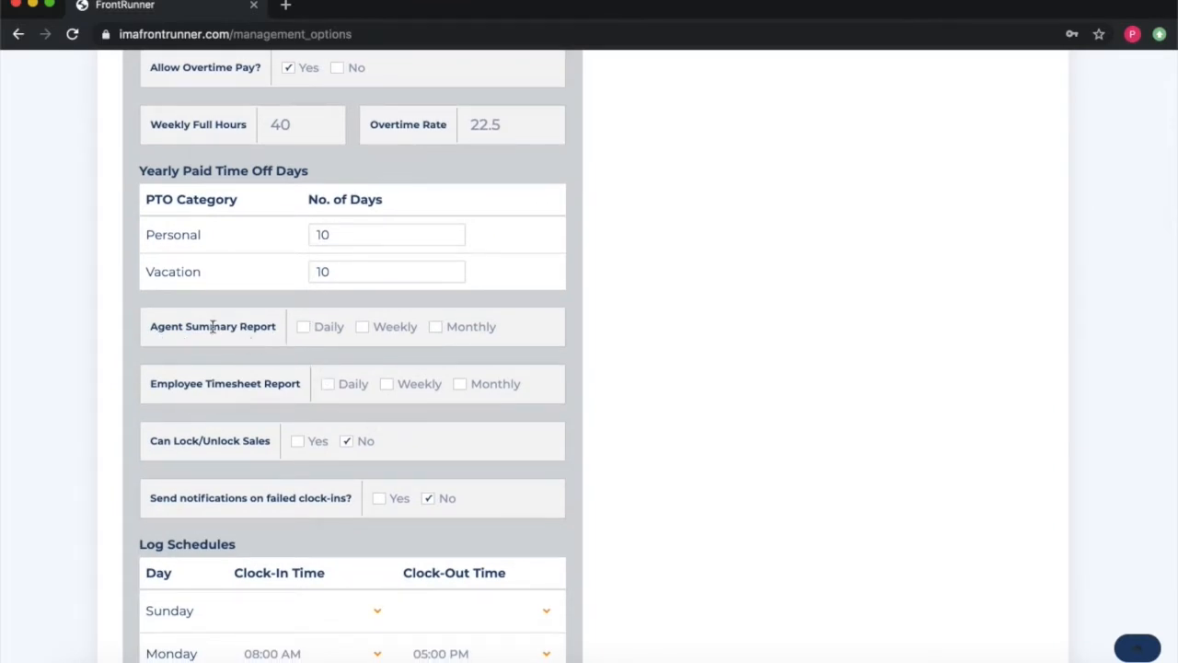
Step: Send the Agent Summary and Employee Timesheet reports weekly
click(308, 331)
click(363, 331)
click(387, 385)
scroll(561, 466, down, 2)
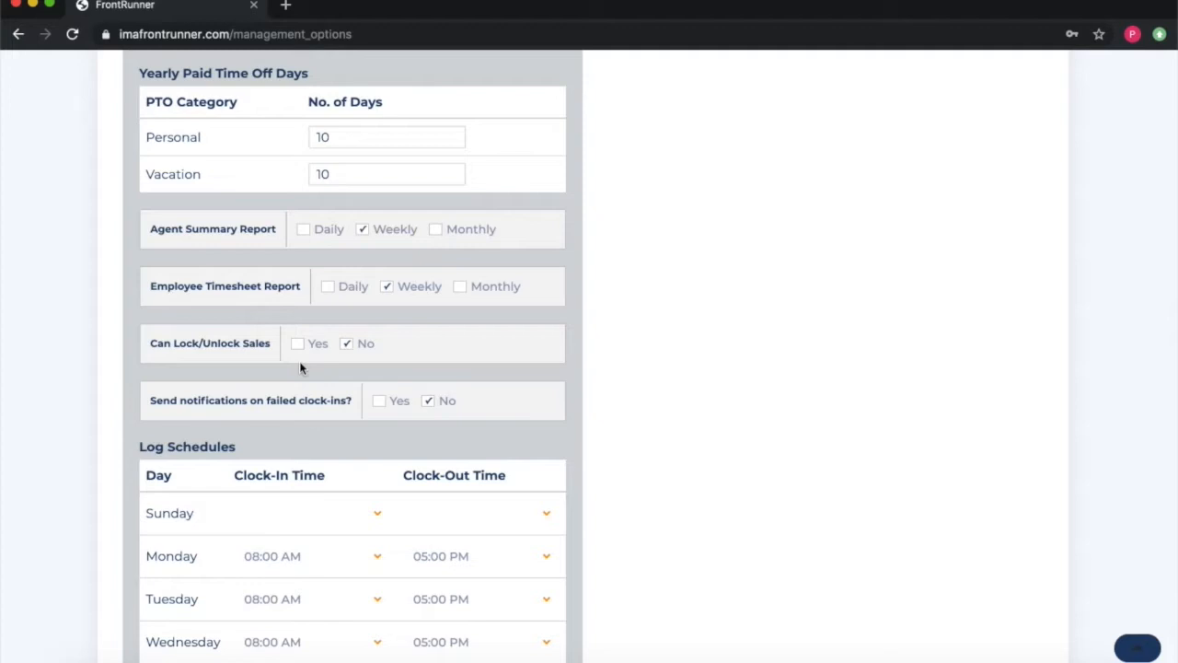
scroll(299, 368, up, 1)
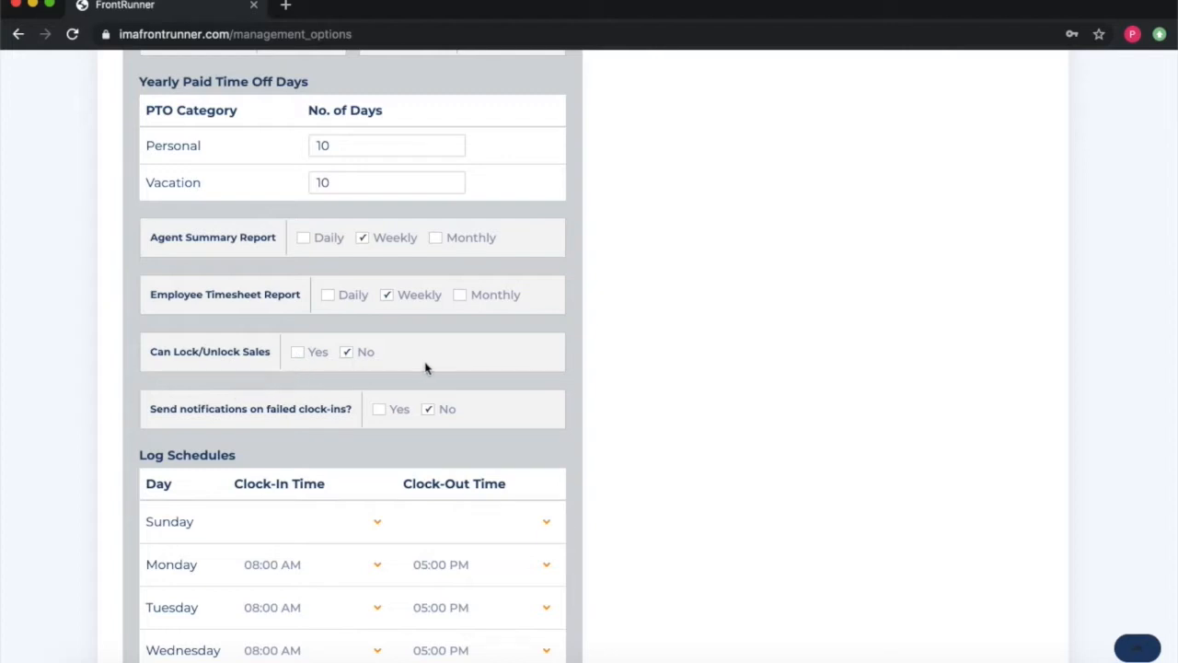
scroll(427, 364, down, 3)
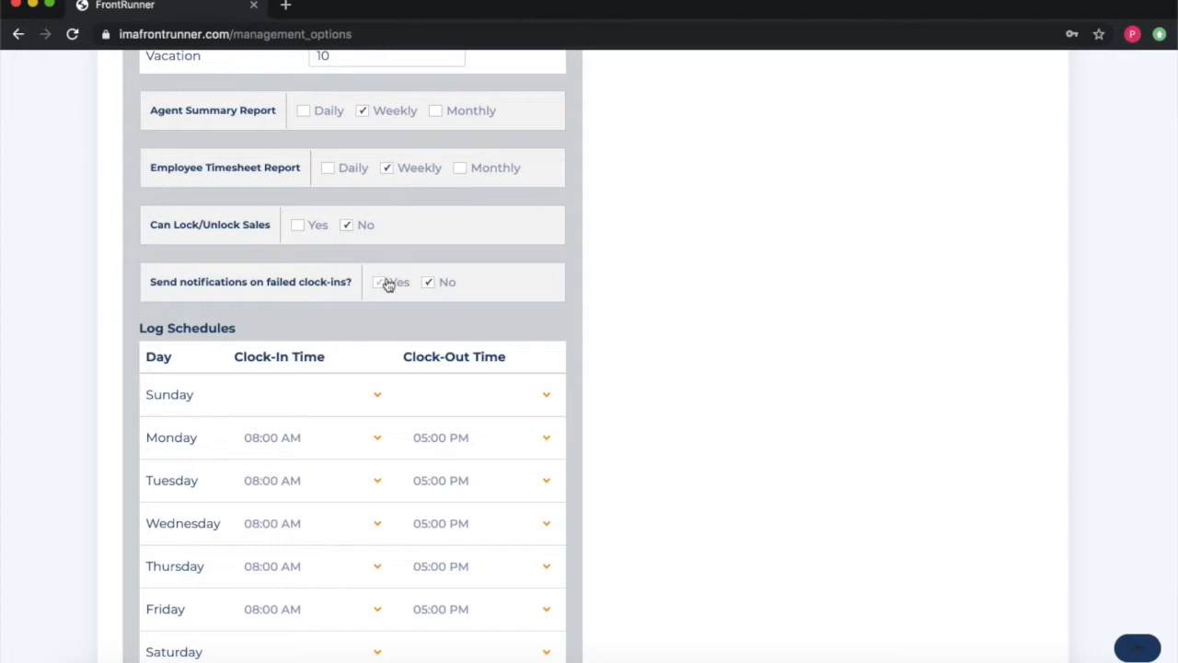
scroll(368, 323, down, 2)
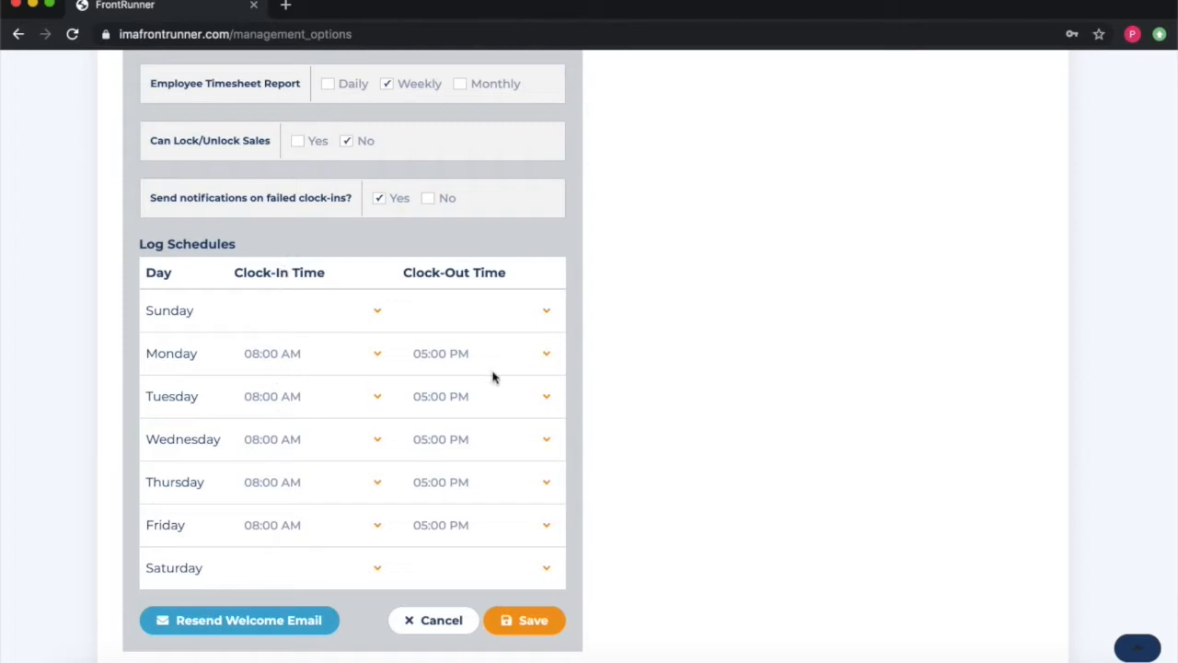
scroll(398, 317, down, 1)
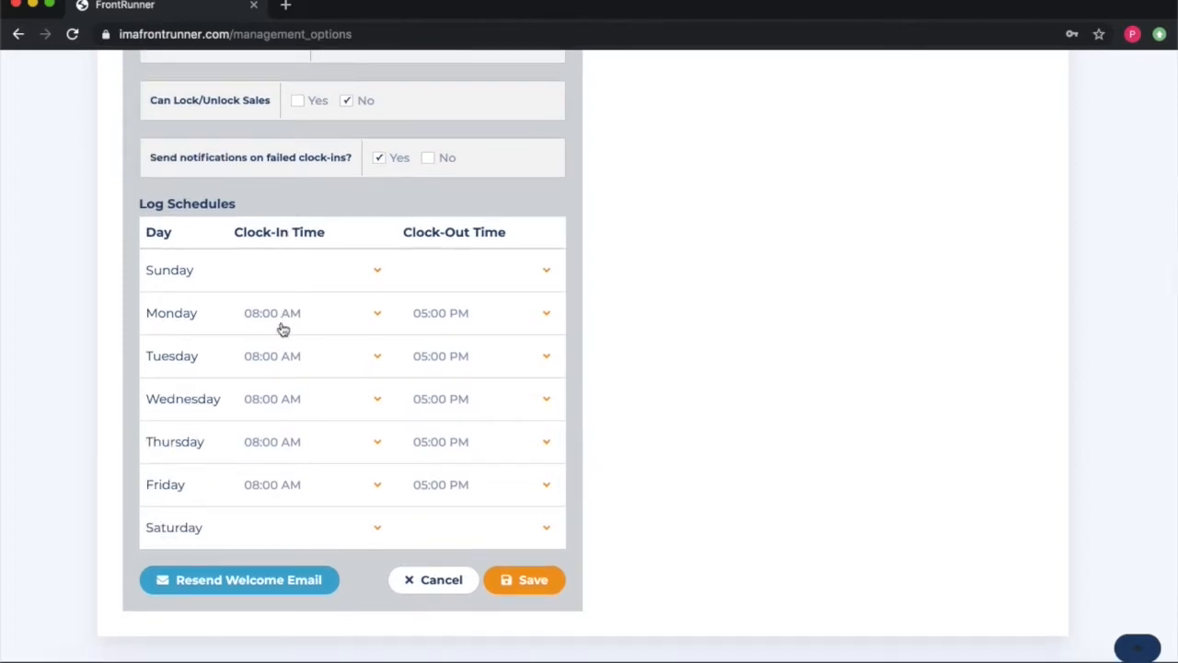
scroll(283, 329, up, 1)
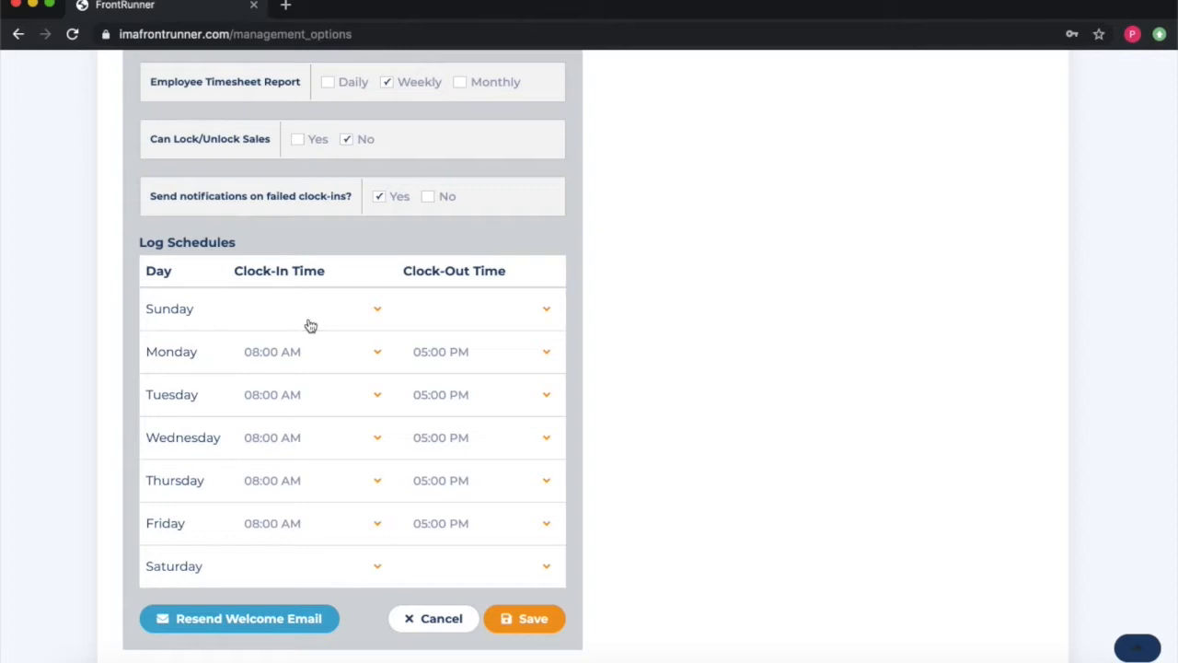
scroll(310, 326, up, 1)
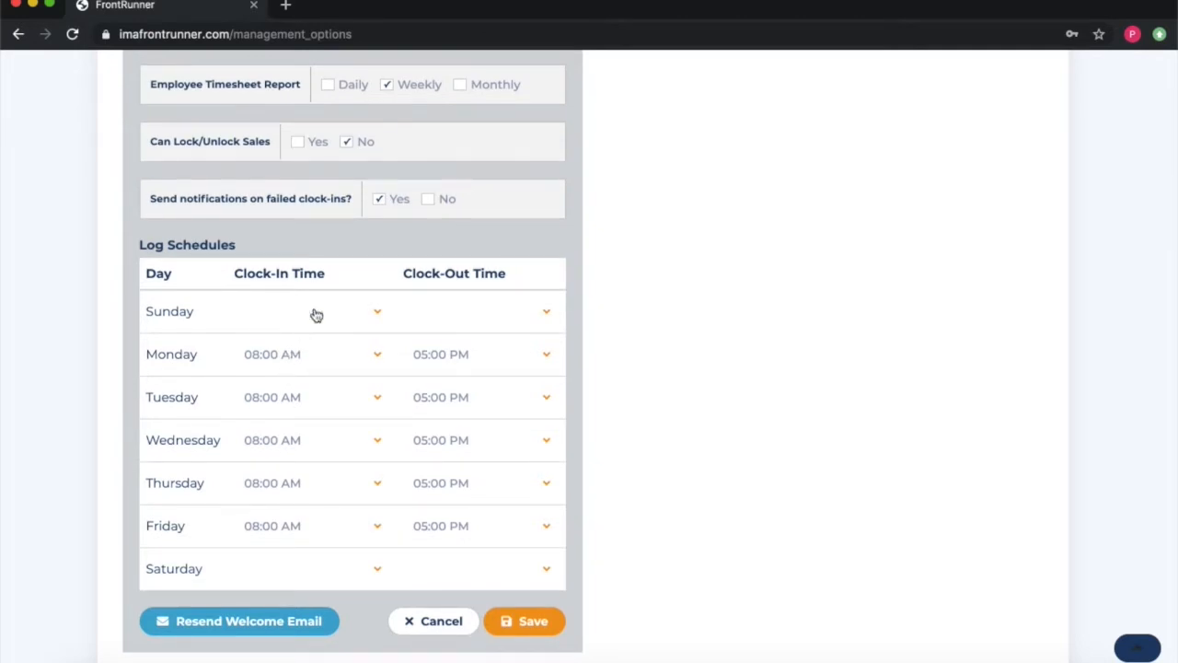
scroll(316, 315, down, 1)
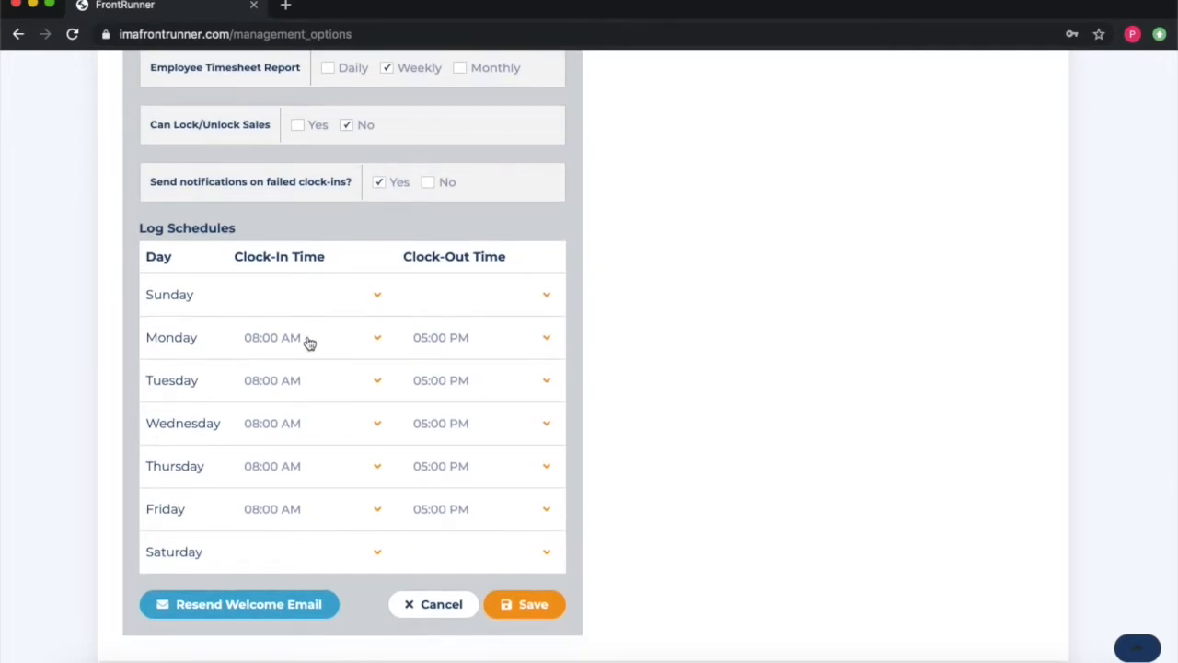
Step: Set failed clock-in notifications to No
click(429, 183)
scroll(414, 306, down, 3)
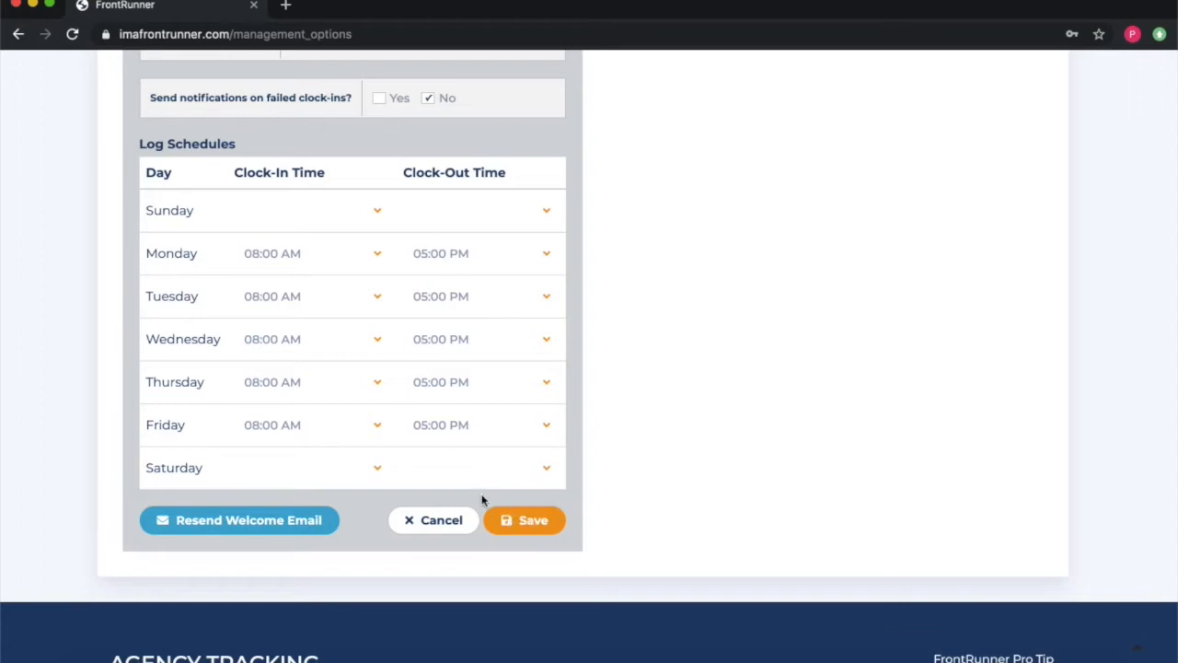
scroll(483, 500, up, 3)
scroll(482, 500, up, 10)
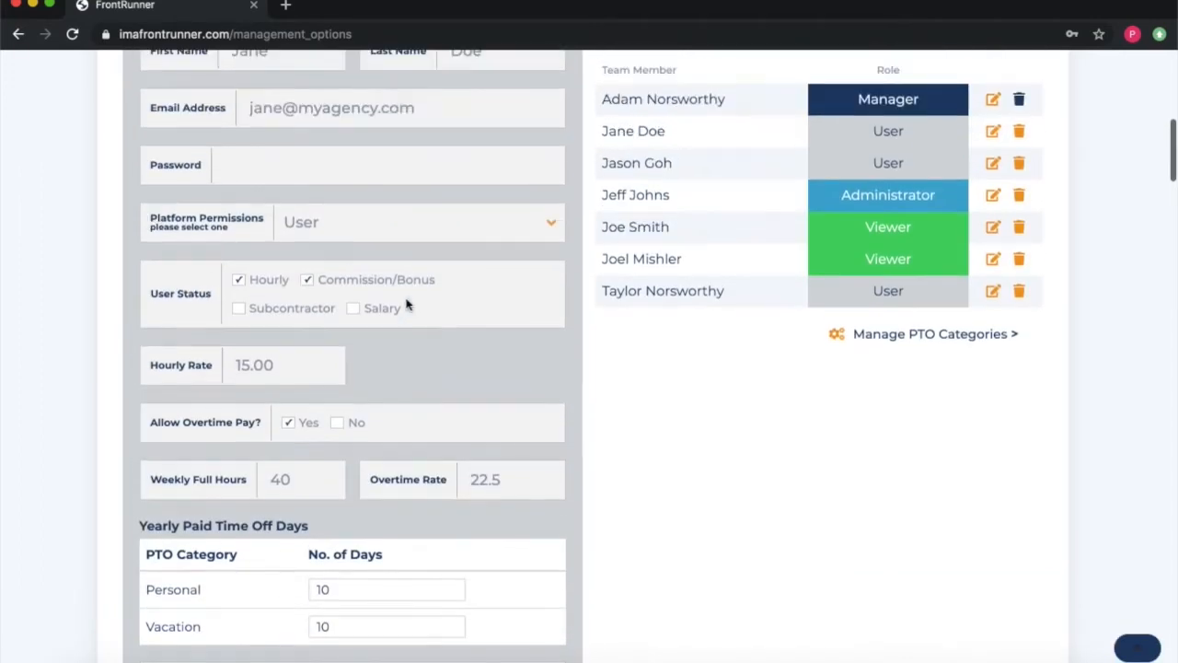
scroll(324, 155, up, 1)
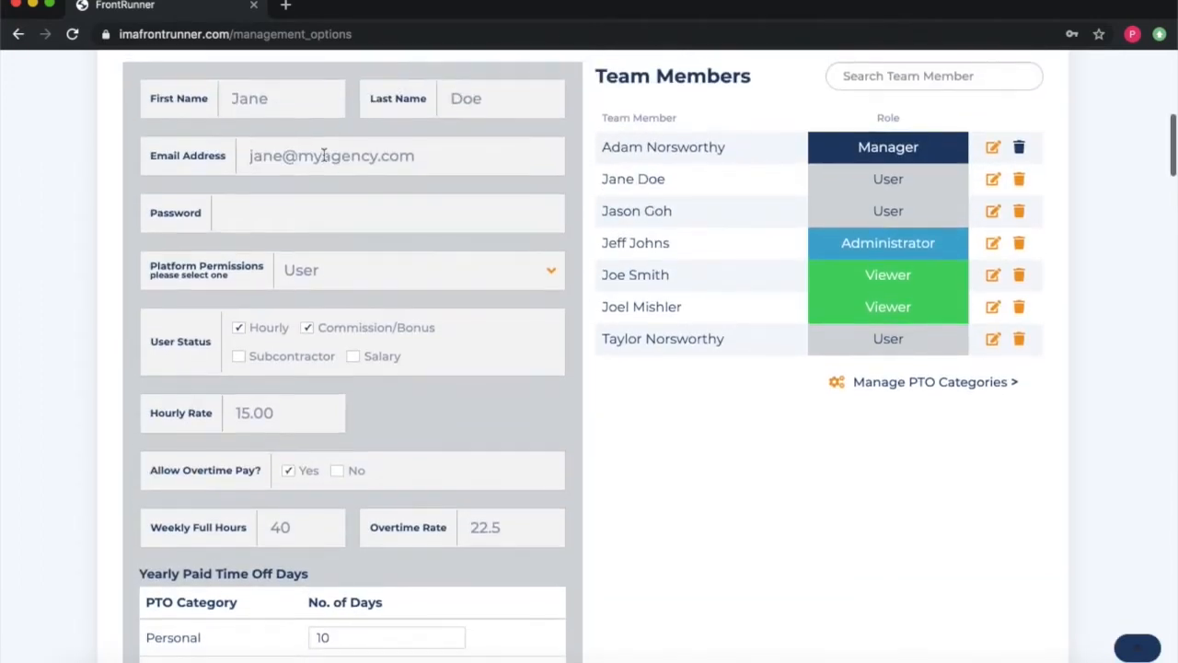
scroll(329, 363, down, 11)
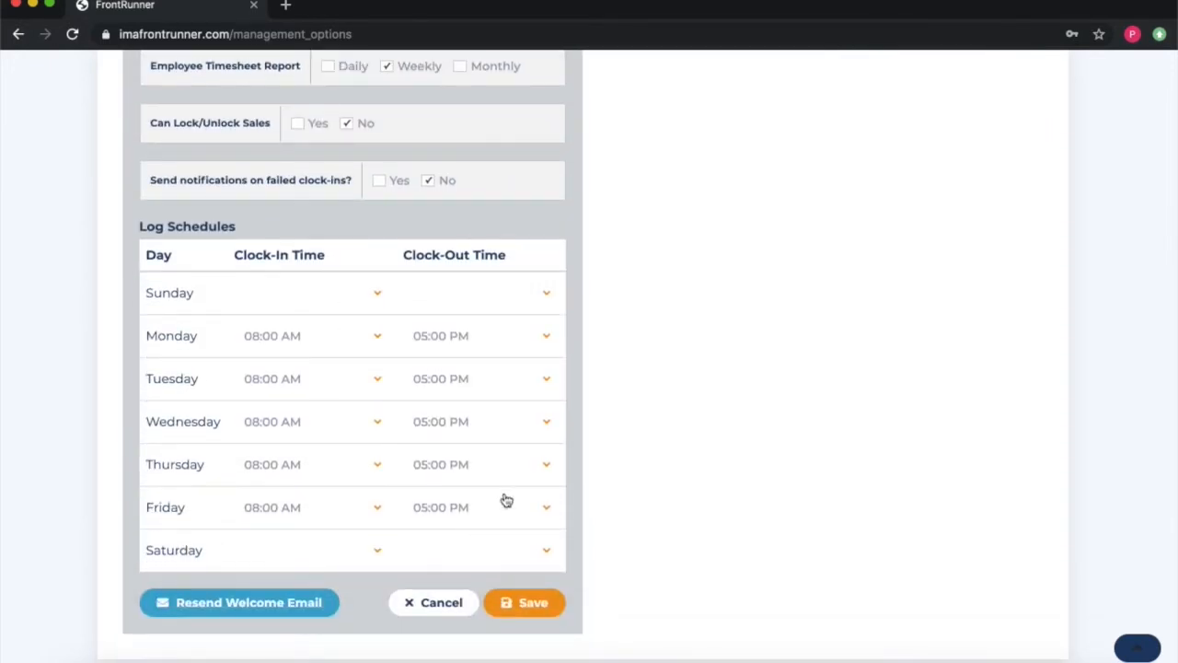
Step: Save the member's updated settings
click(530, 602)
scroll(857, 437, up, 6)
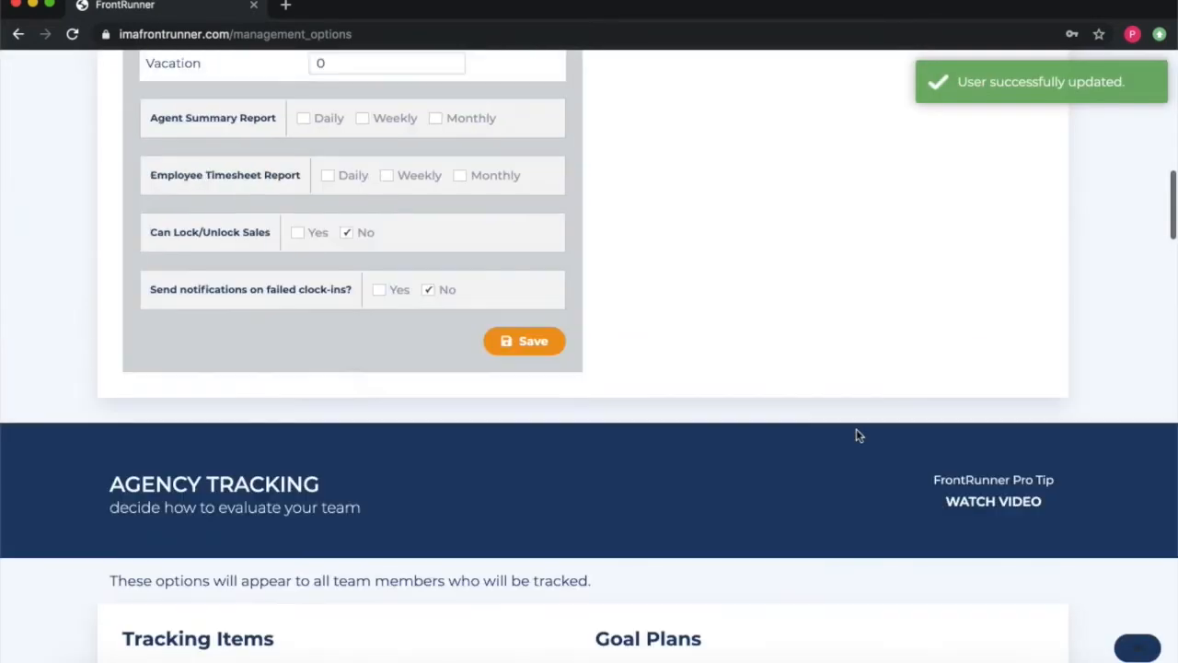
scroll(857, 436, up, 5)
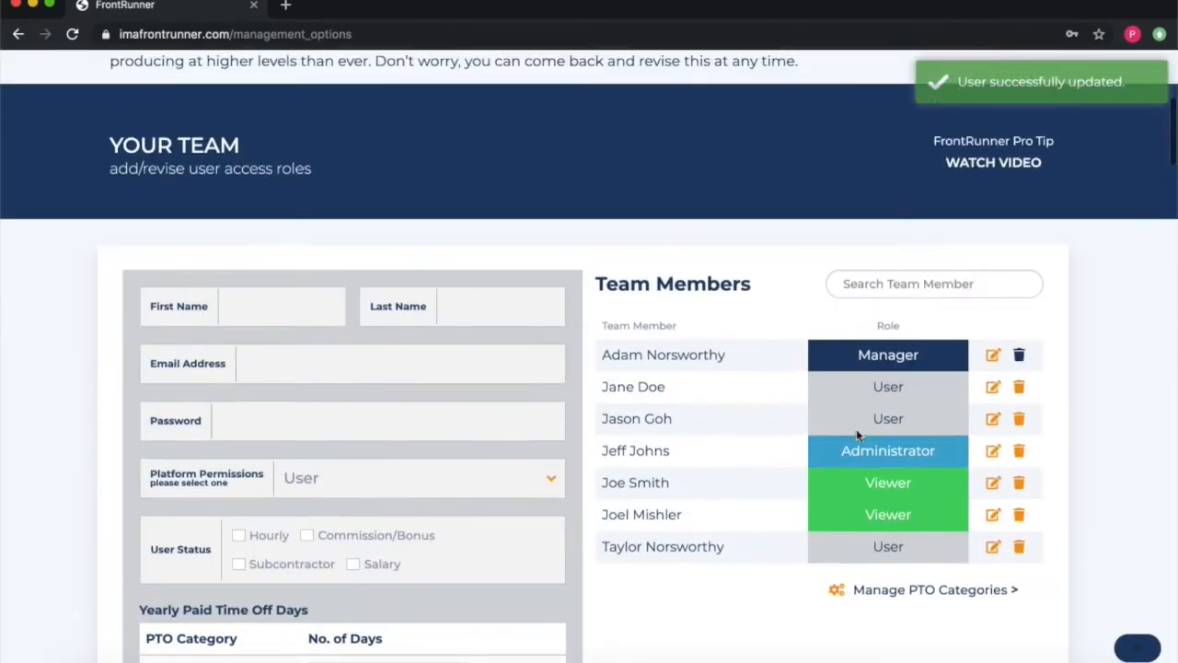
scroll(857, 437, down, 7)
scroll(857, 437, up, 4)
scroll(857, 436, up, 1)
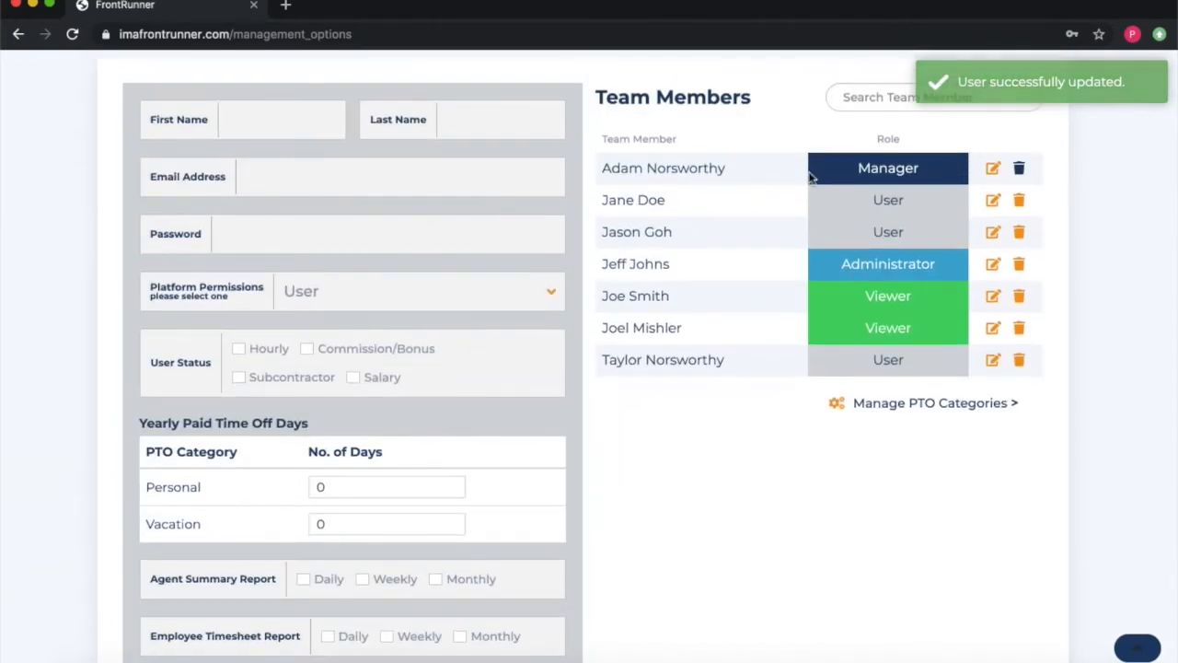
Step: Reopen the member to verify the saved values, then go to step 3, Bonus & Incentives
click(996, 201)
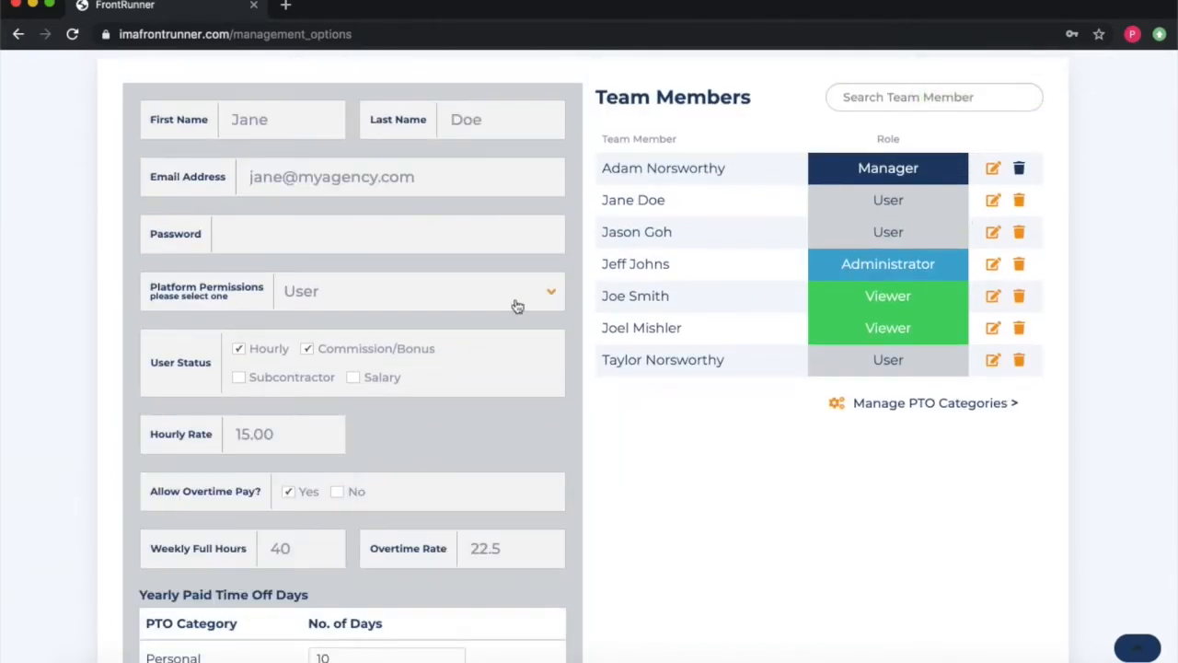
scroll(289, 367, down, 9)
scroll(289, 372, down, 4)
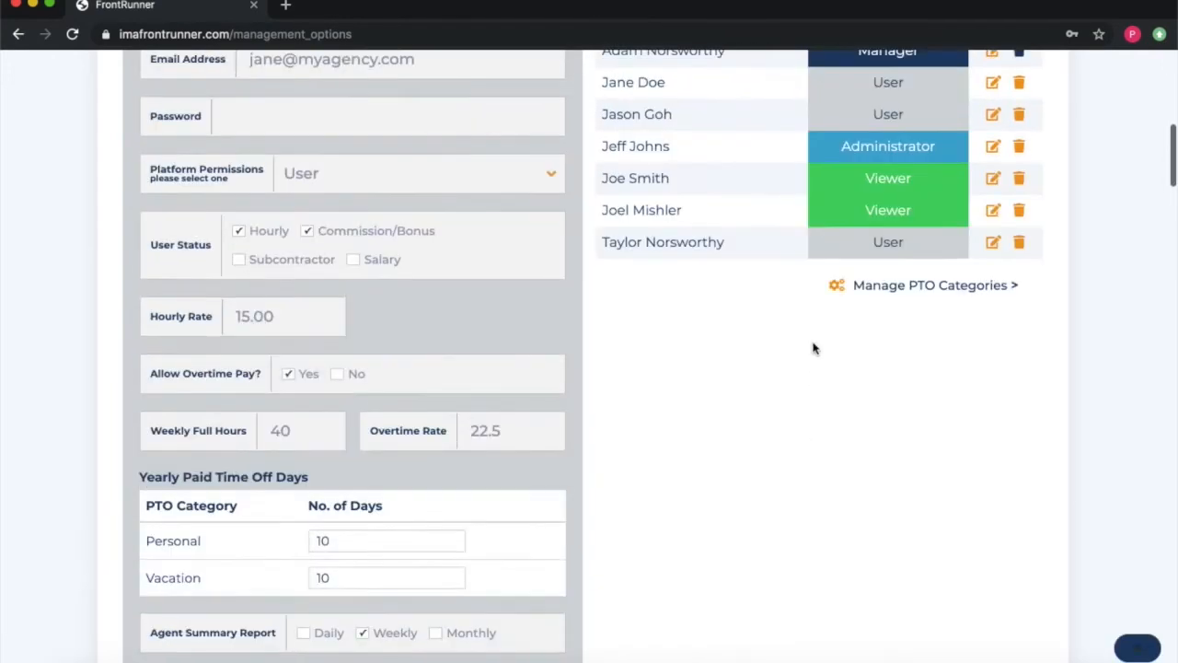
scroll(814, 348, up, 13)
scroll(814, 348, up, 3)
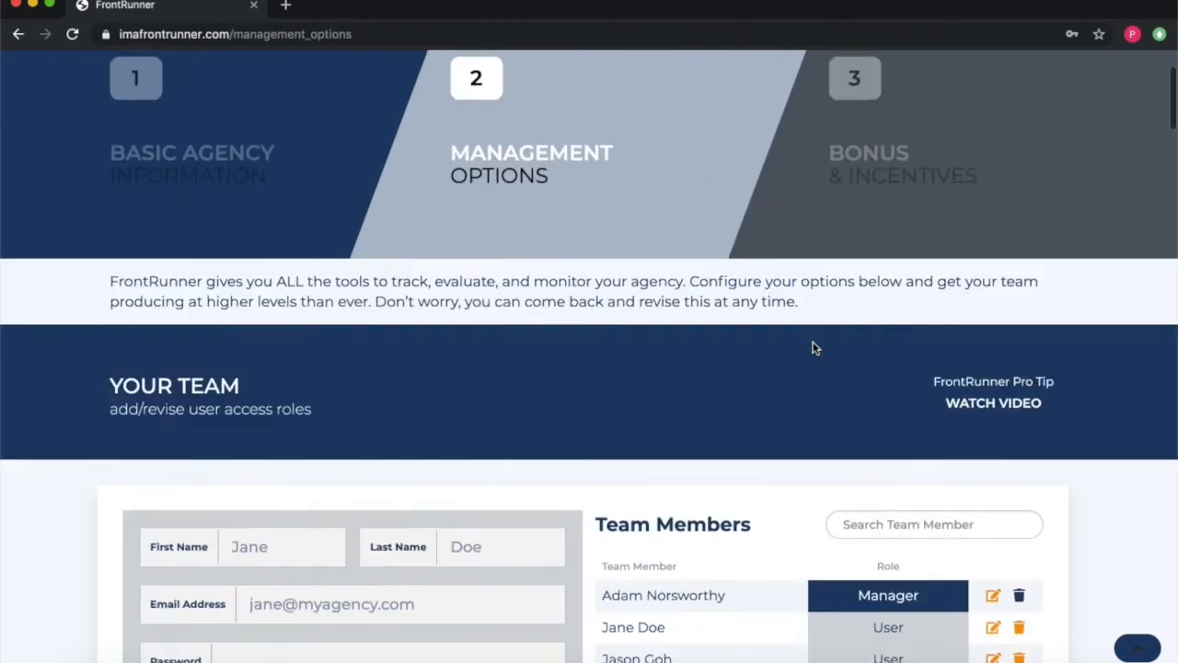
scroll(761, 405, down, 2)
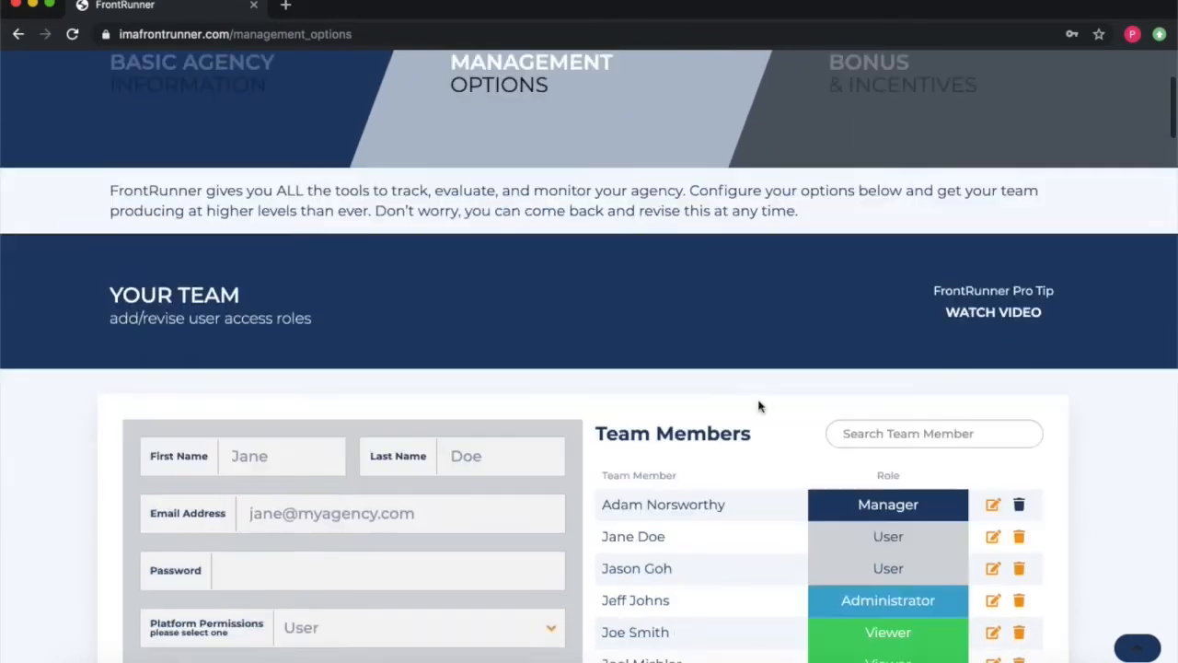
scroll(761, 405, up, 2)
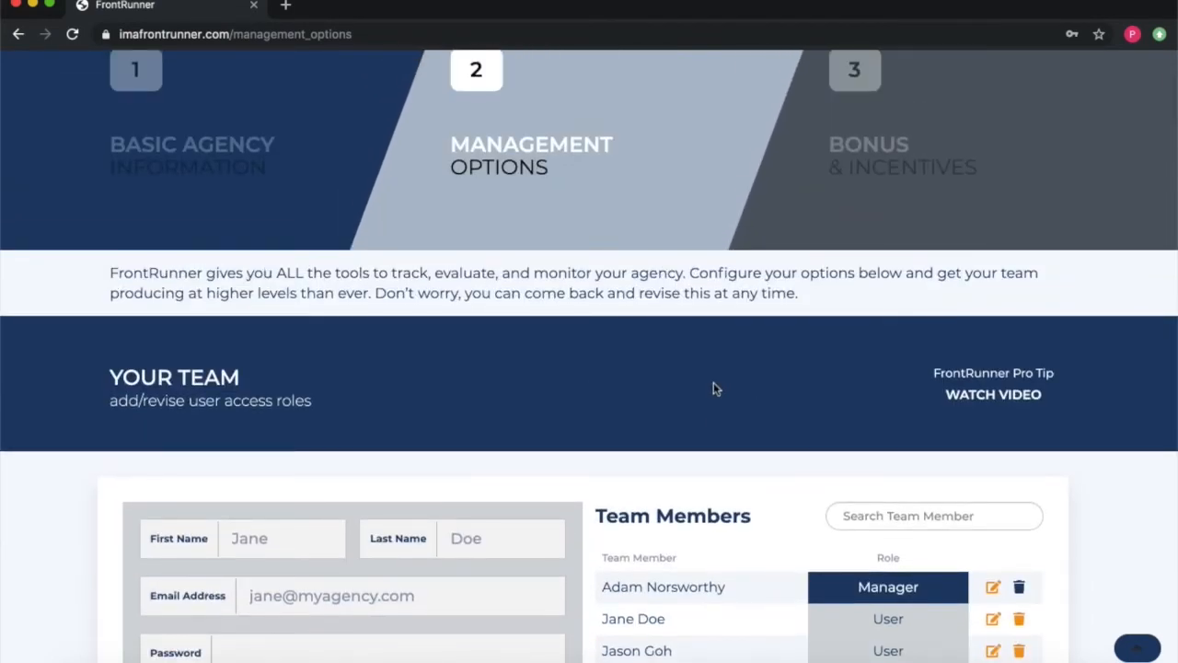
scroll(714, 387, up, 1)
scroll(713, 383, up, 1)
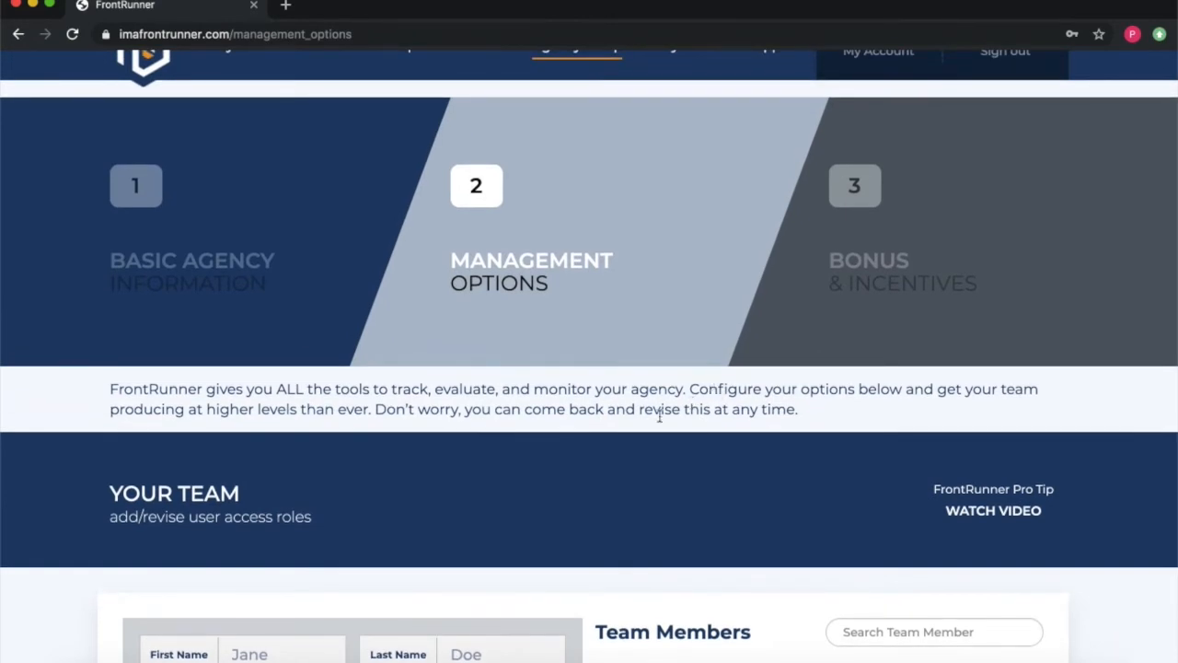
click(861, 208)
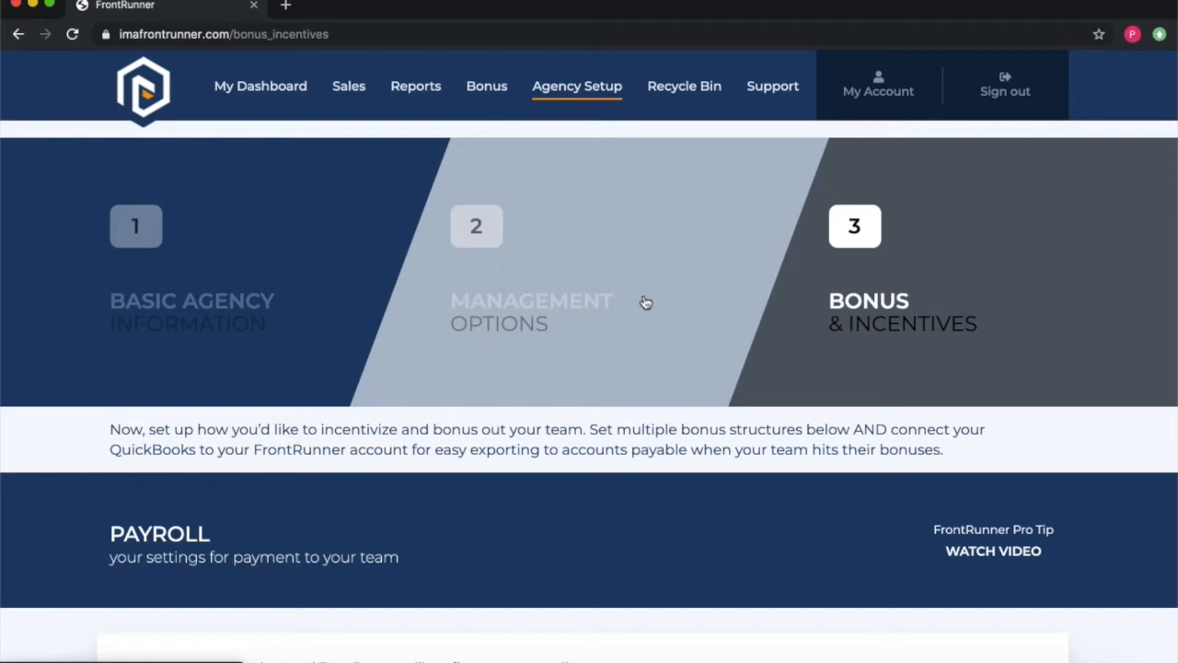
Step: Scroll past Payroll, Dashboard Configuration and Kicker Plans down to the Bonus Plan Assignments grid
scroll(727, 413, down, 1)
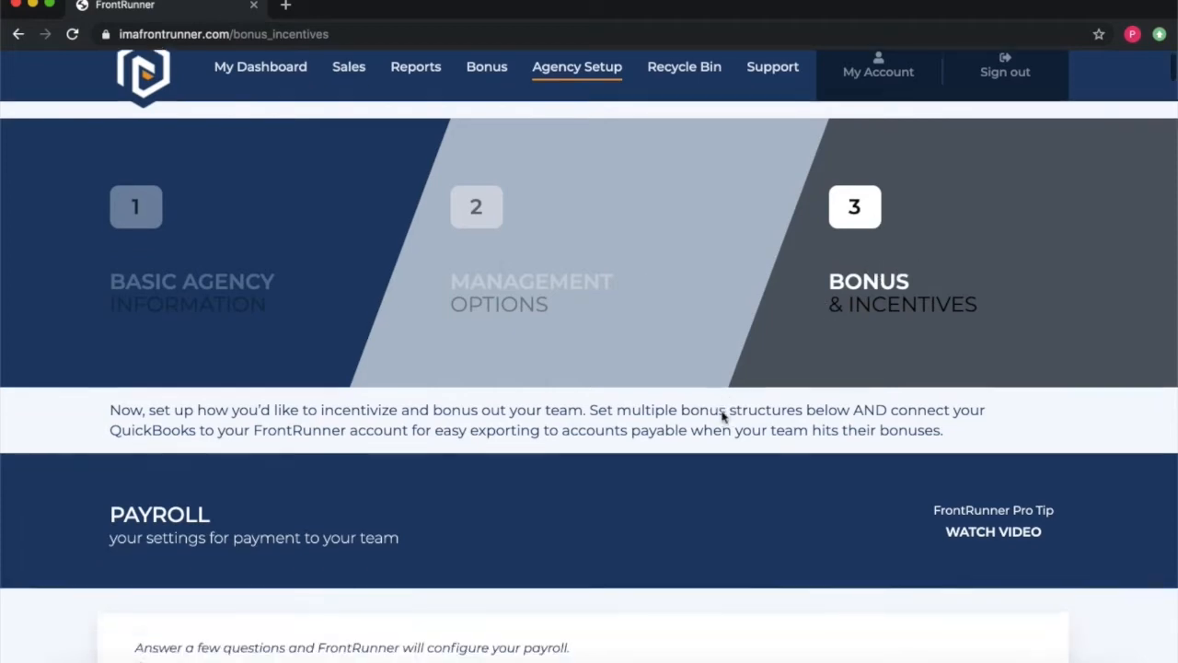
scroll(722, 417, down, 20)
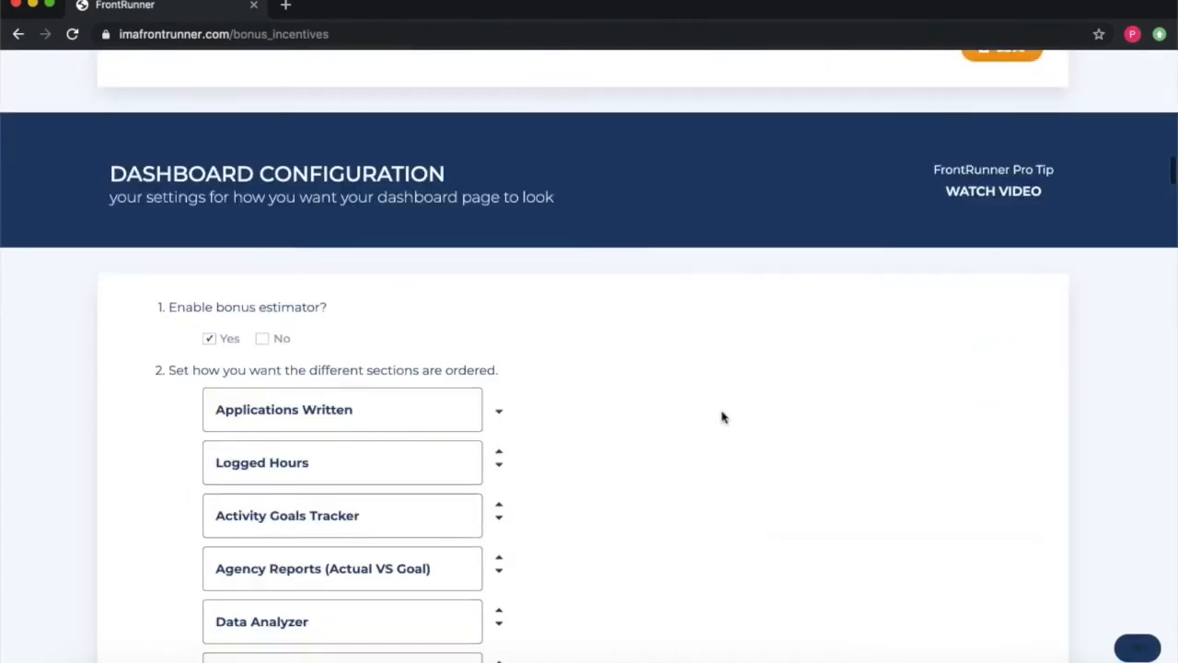
scroll(723, 417, down, 20)
scroll(722, 416, down, 20)
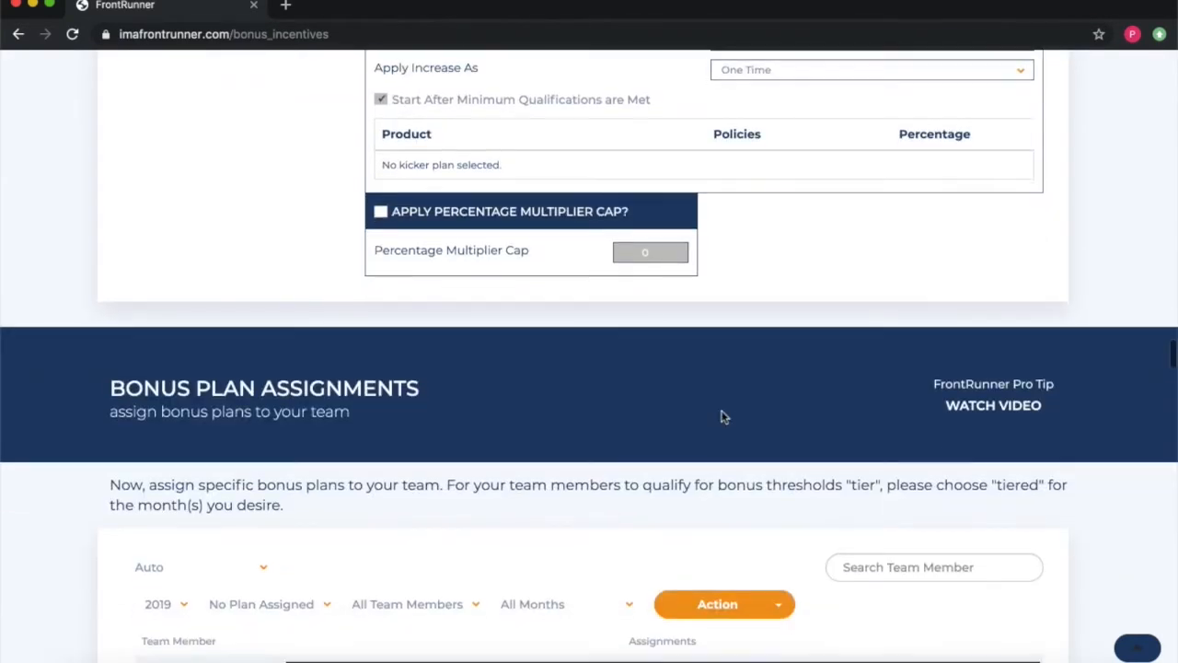
scroll(722, 416, down, 5)
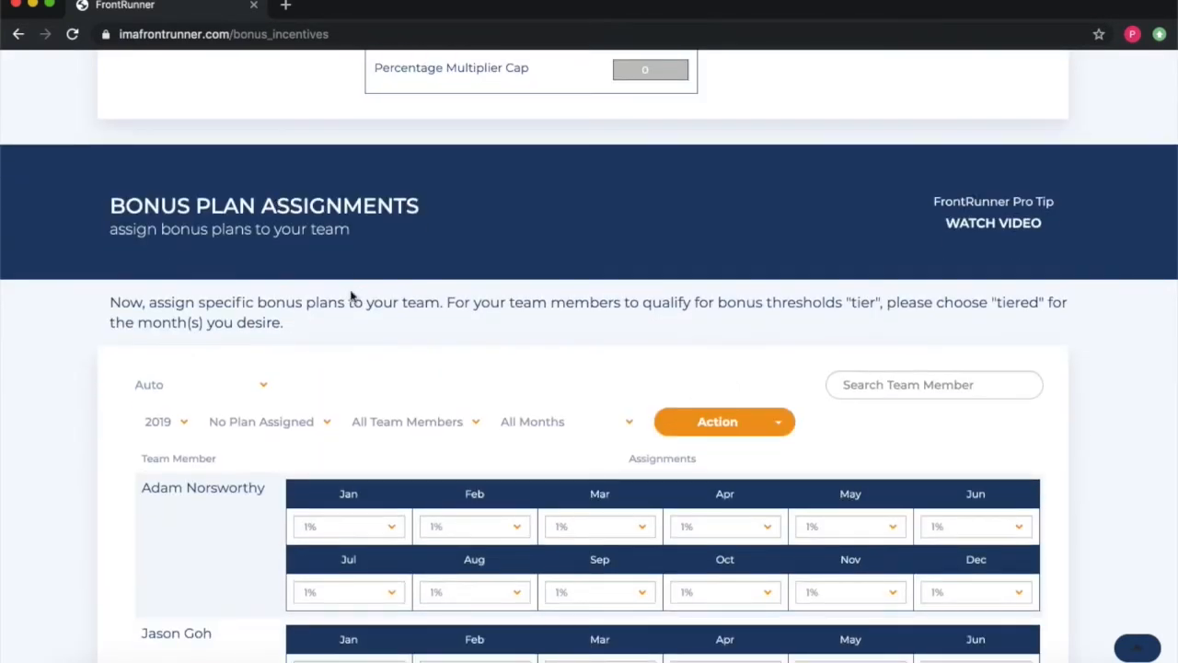
scroll(340, 304, down, 8)
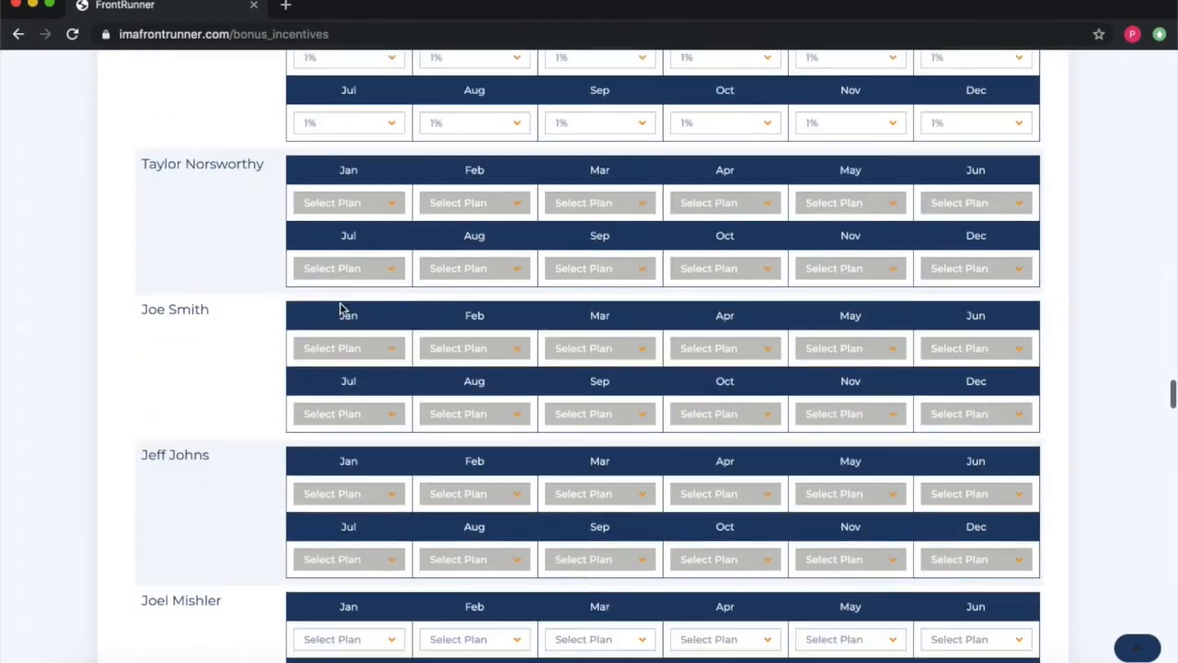
scroll(339, 303, down, 2)
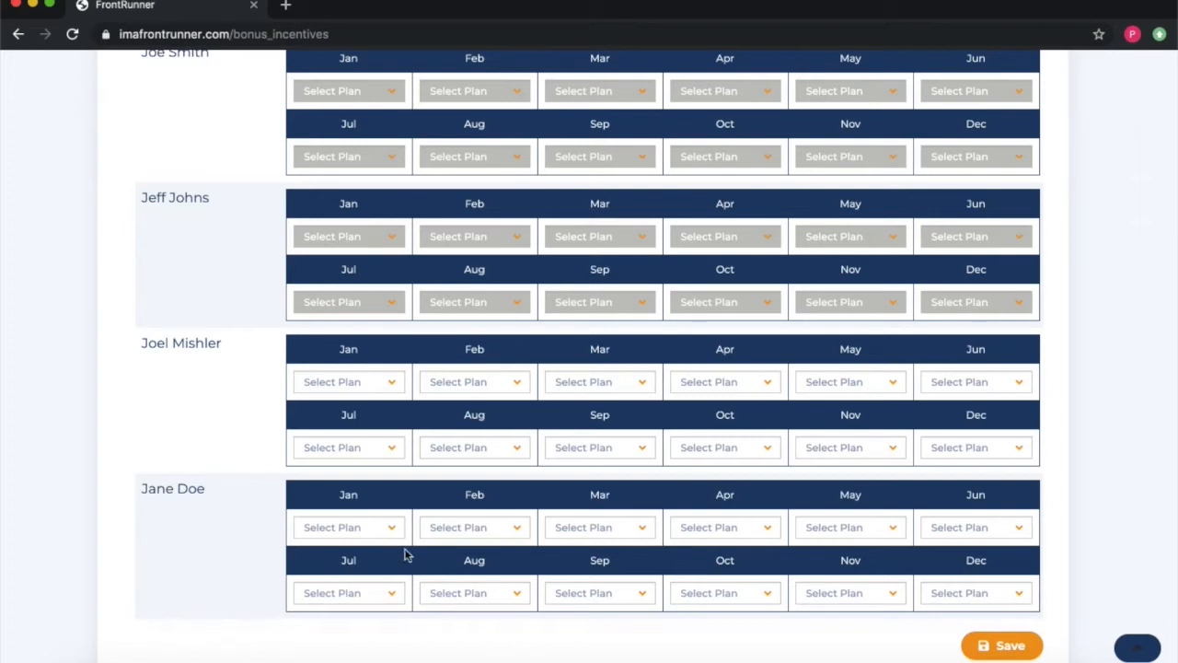
scroll(247, 473, up, 8)
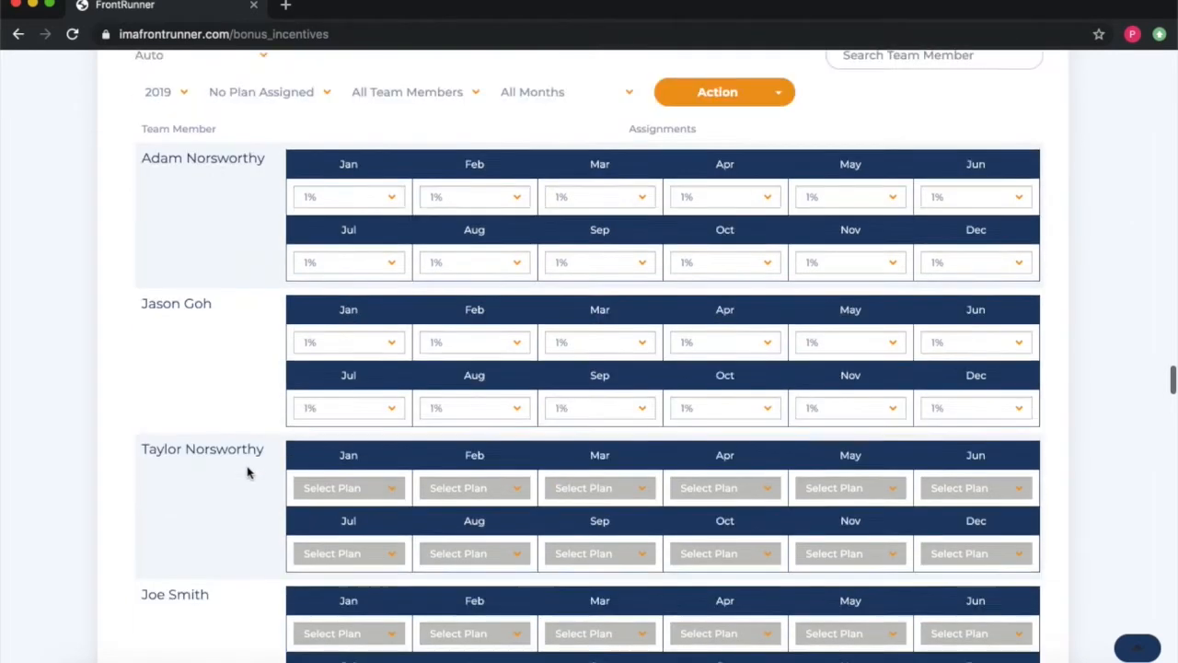
scroll(245, 434, down, 8)
scroll(245, 435, down, 3)
Step: Check the team member's January and February bonus plan choices, leaving them unchanged
click(341, 231)
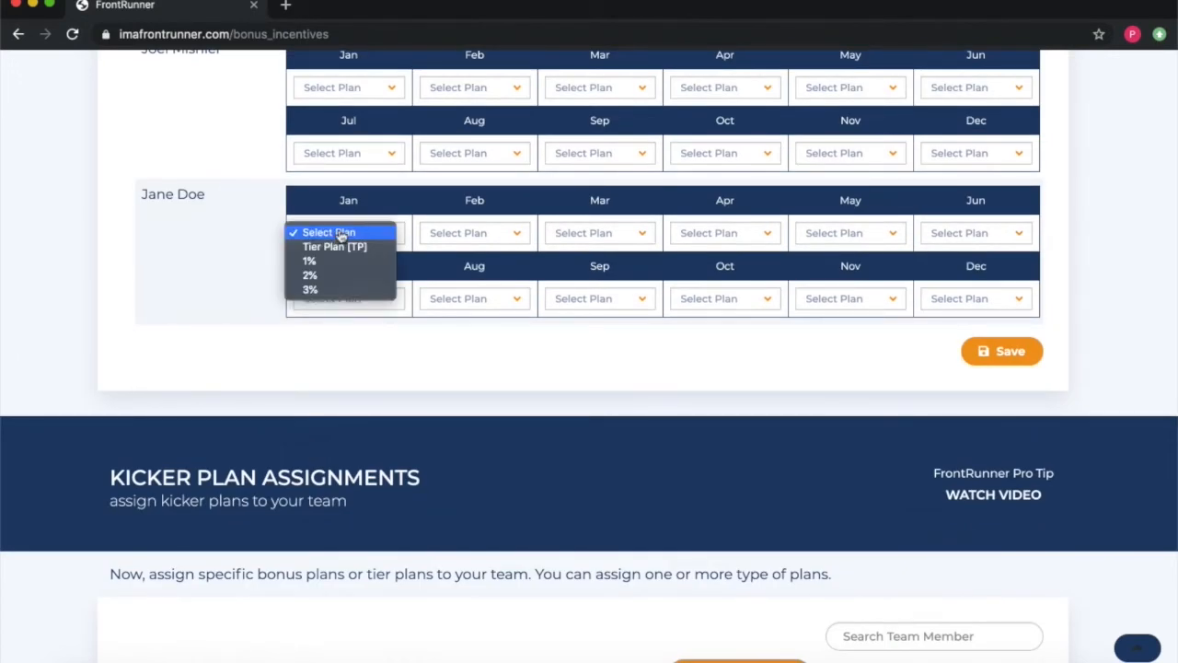
click(379, 374)
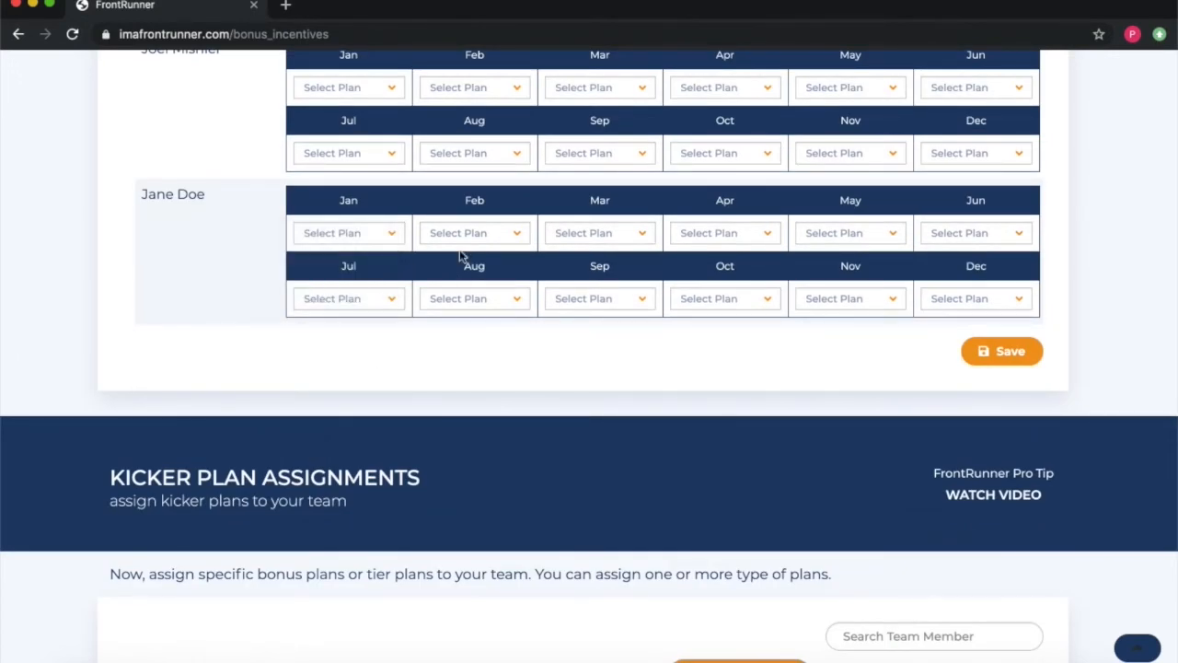
click(463, 238)
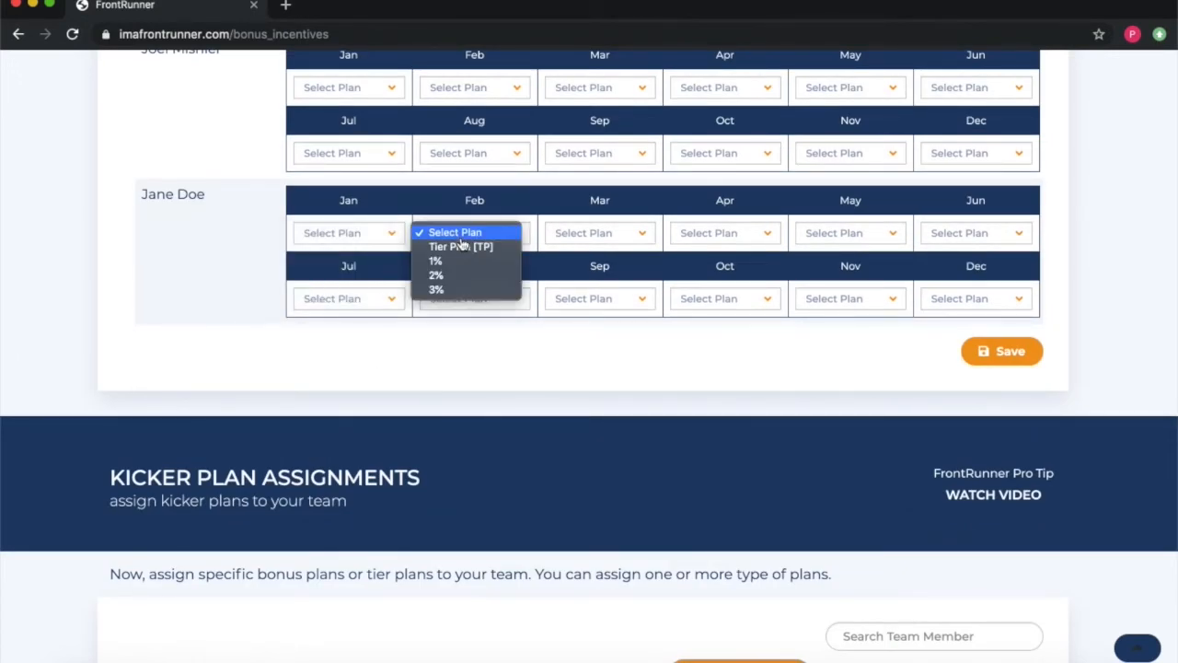
click(663, 360)
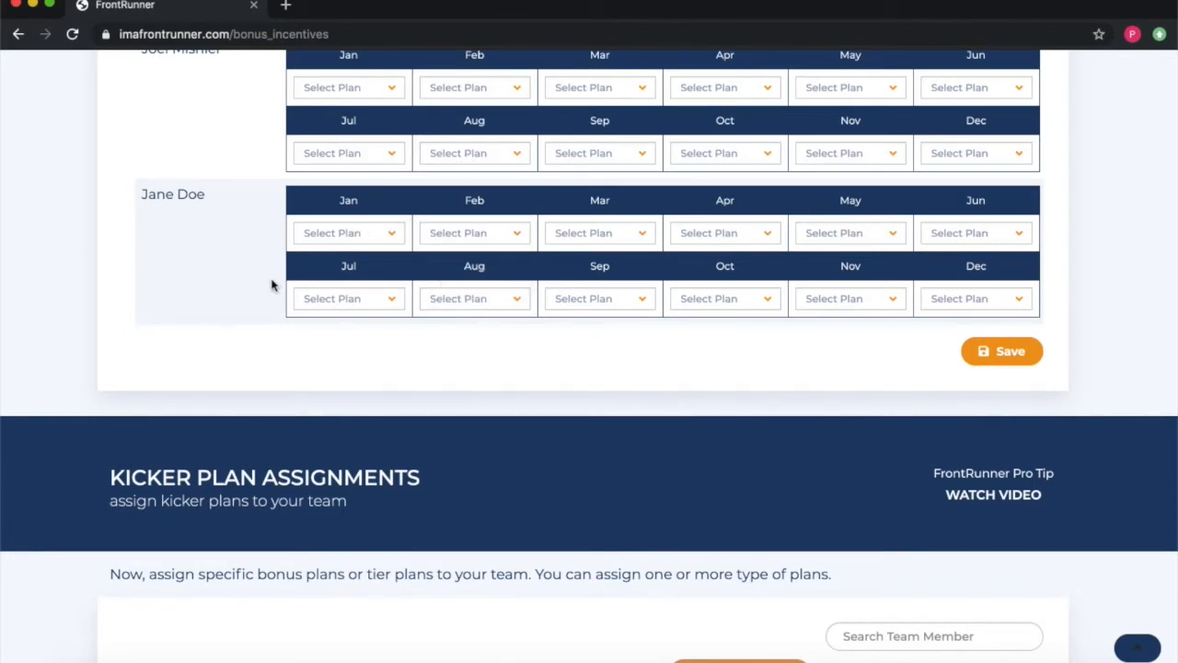
scroll(272, 285, up, 10)
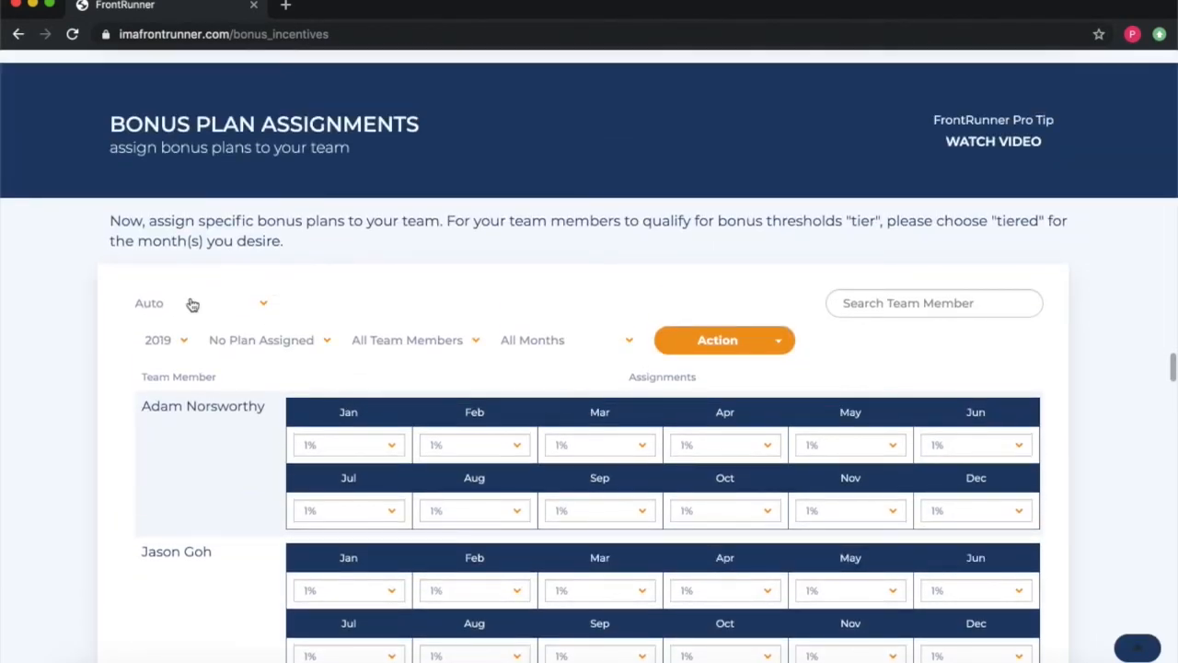
Step: With product line Auto, apply Tier Plan [TP] to the chosen team member for all months
click(183, 312)
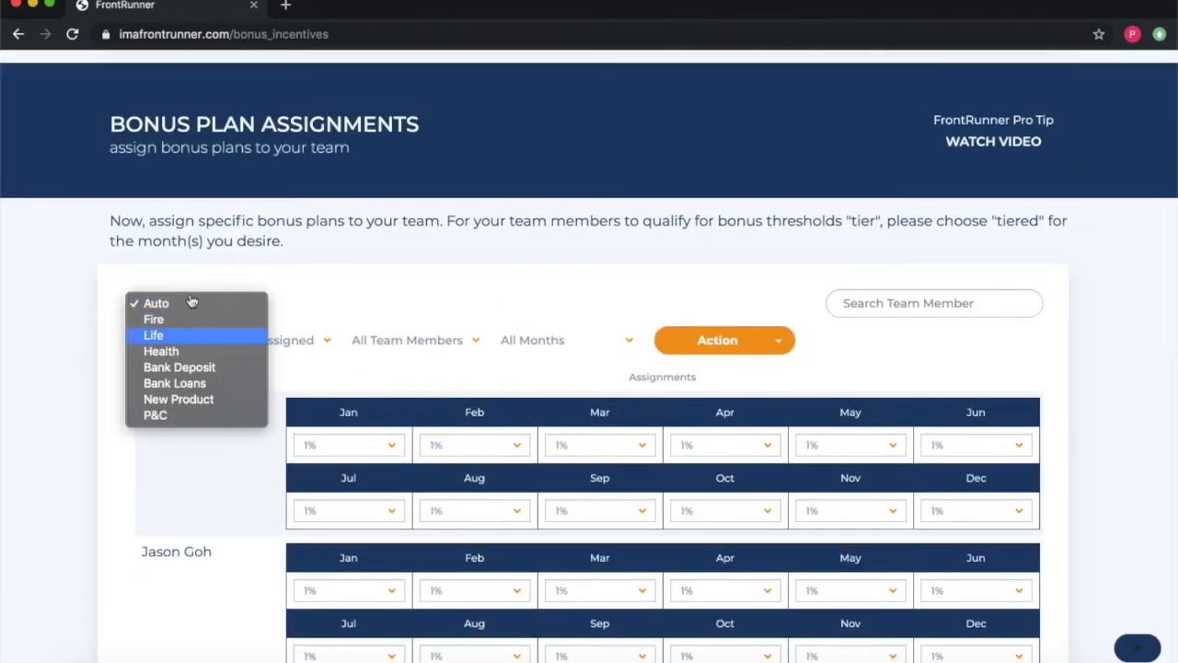
click(194, 306)
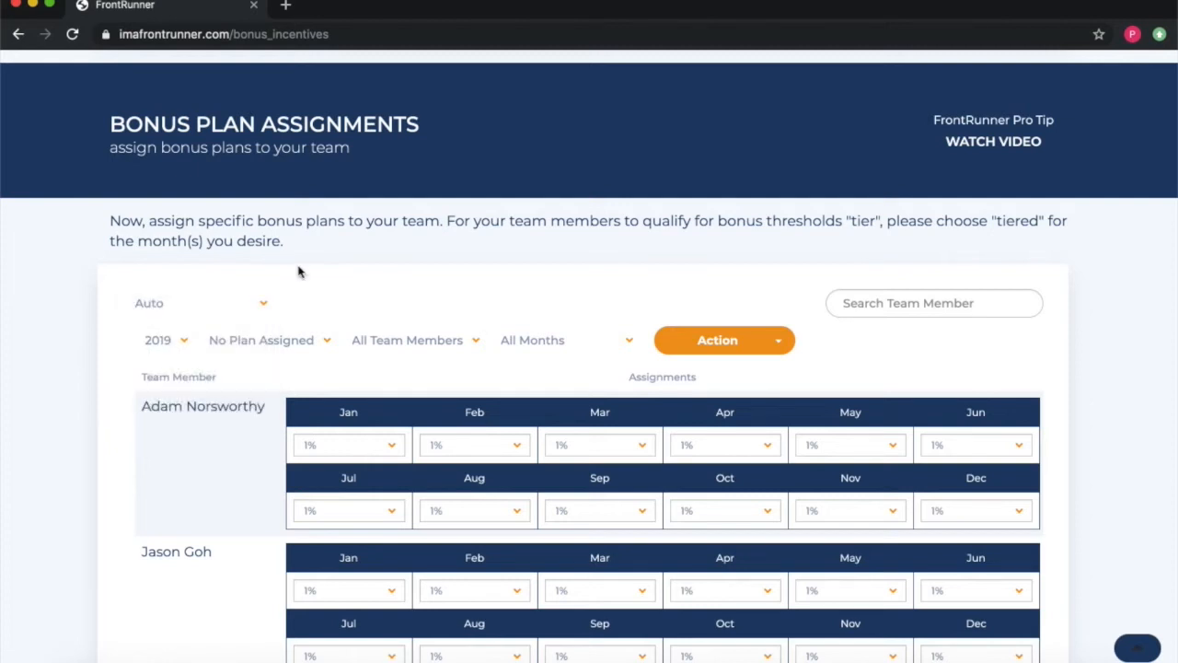
click(250, 343)
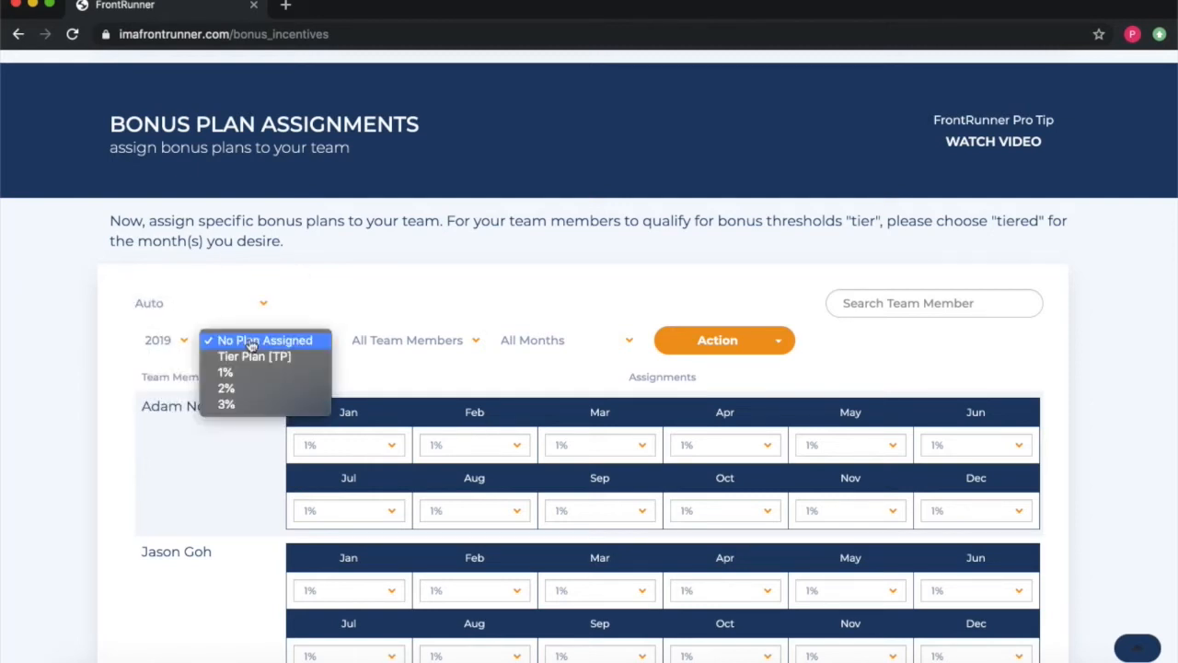
click(262, 365)
scroll(375, 296, down, 1)
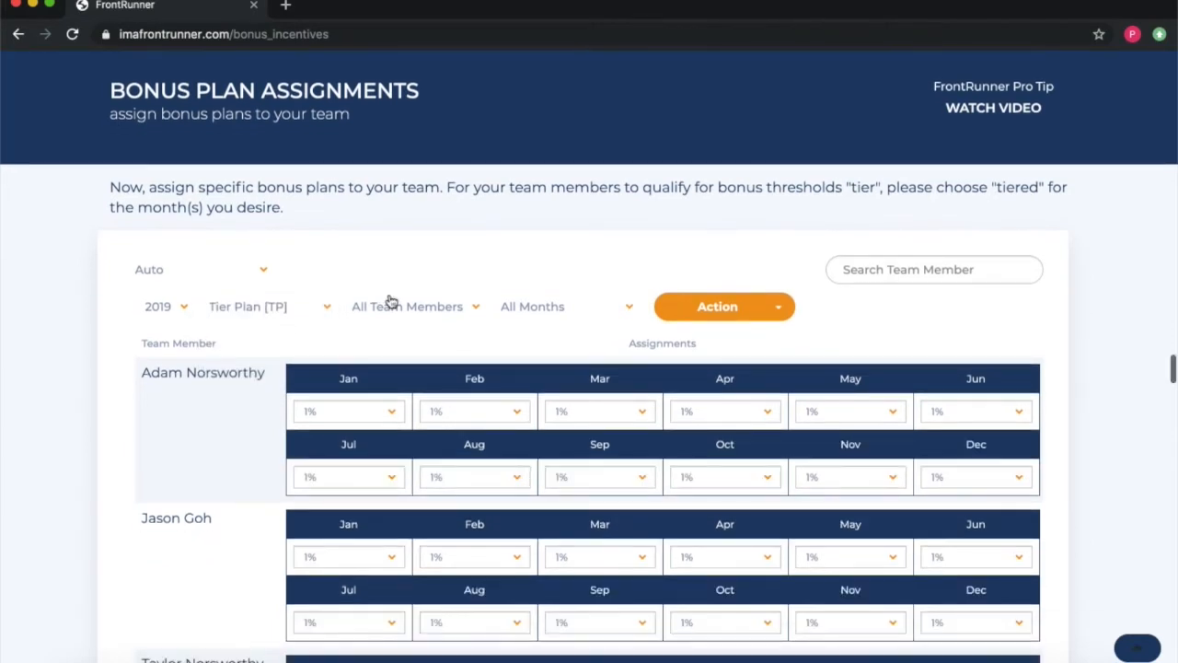
click(395, 307)
click(402, 371)
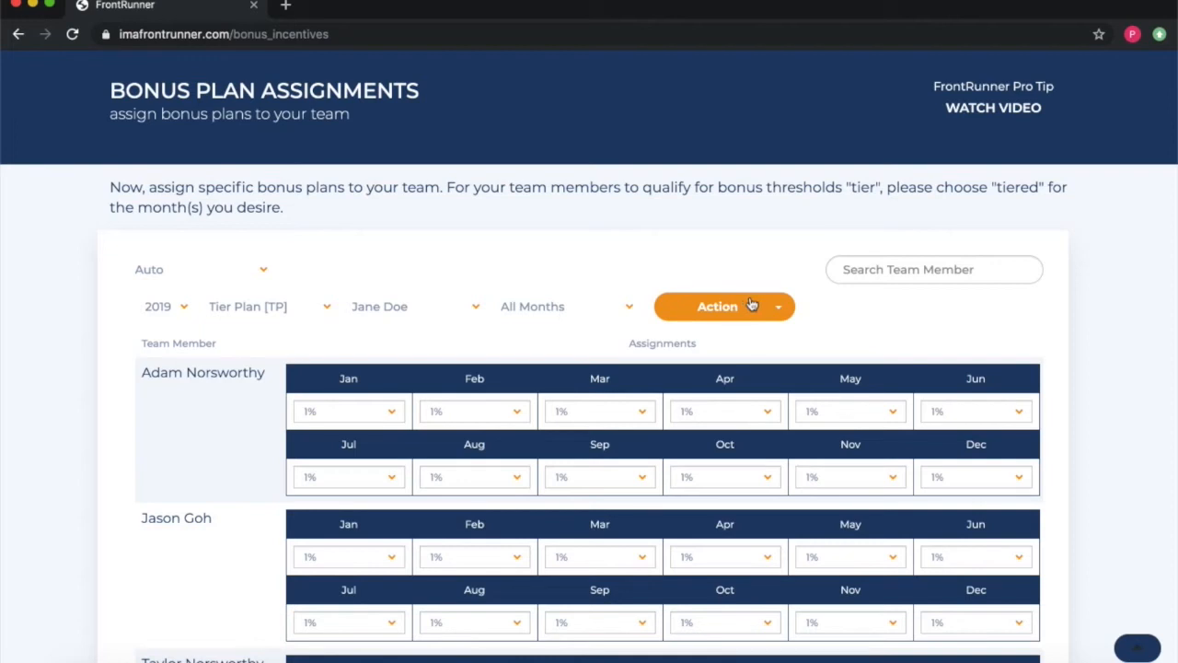
click(752, 305)
click(722, 344)
scroll(339, 341, down, 11)
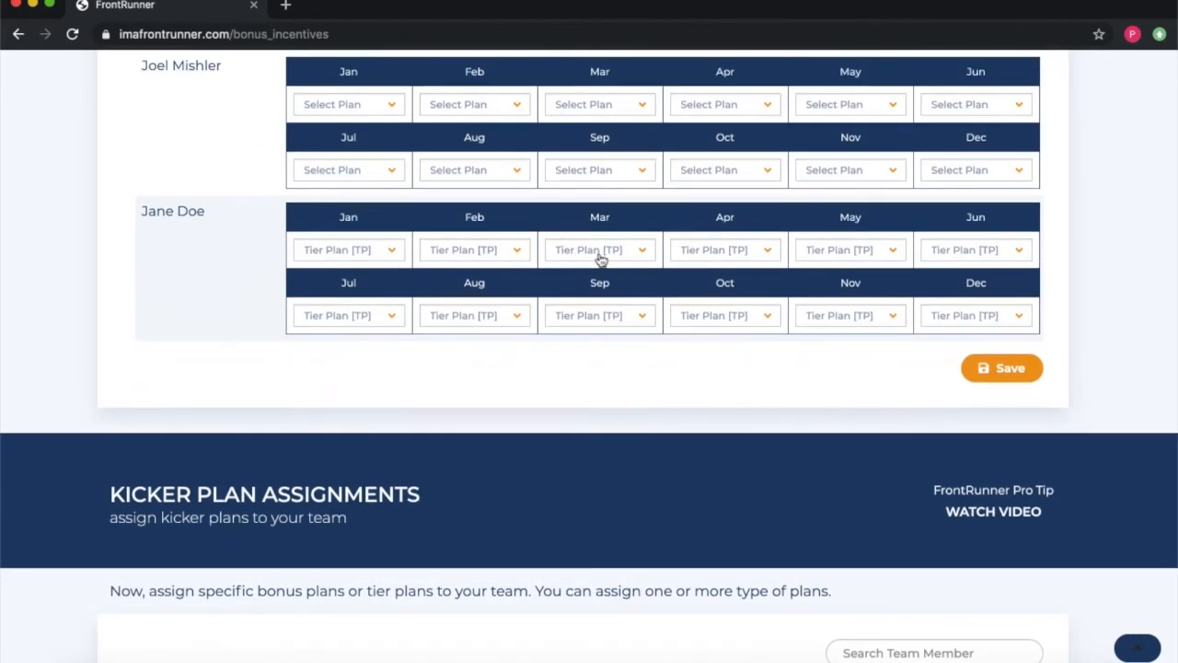
Step: Save the Tier Plan [TP] bonus assignment and confirm the product line remains Auto
click(1003, 369)
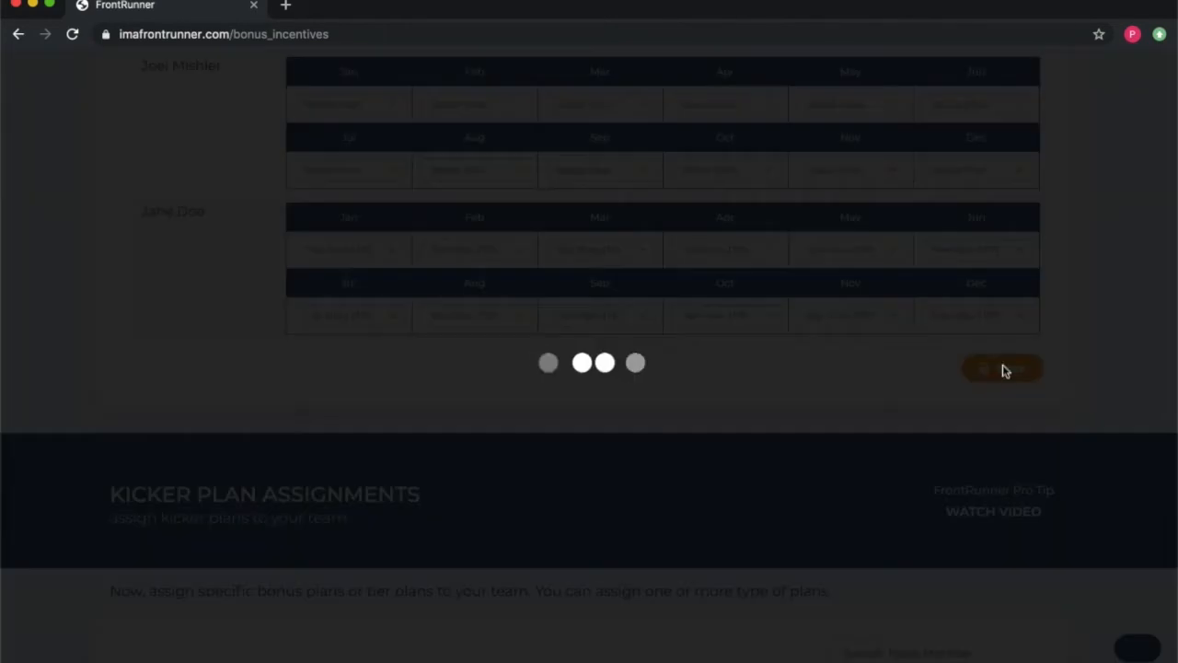
scroll(1003, 371, up, 1)
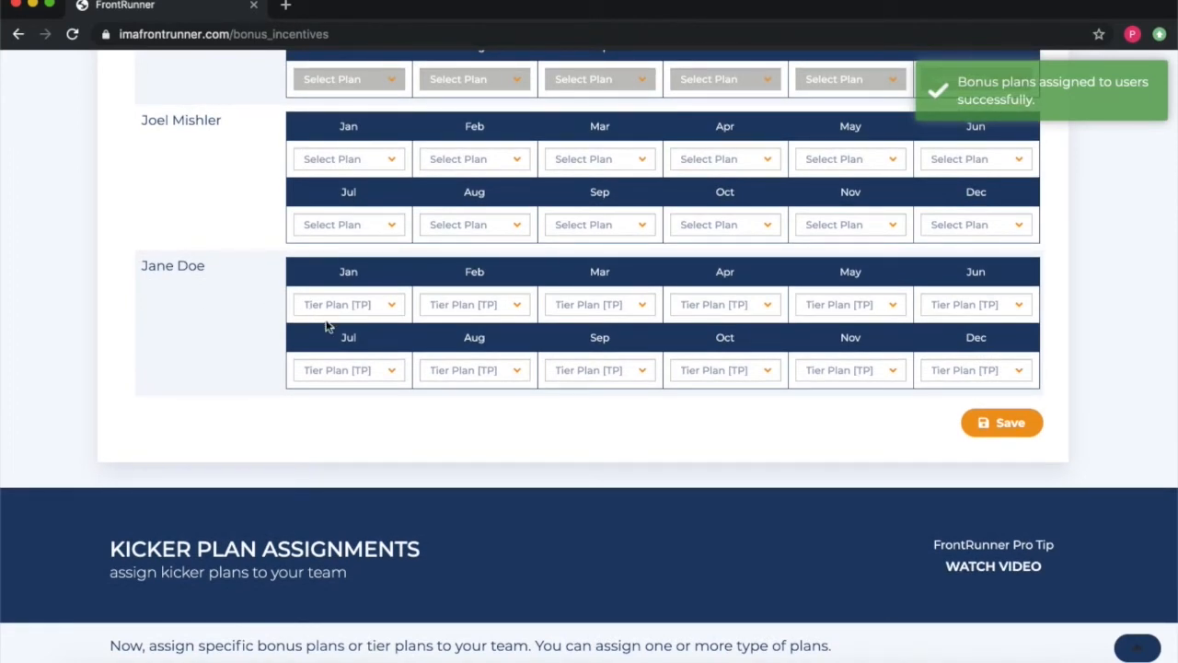
scroll(178, 315, up, 10)
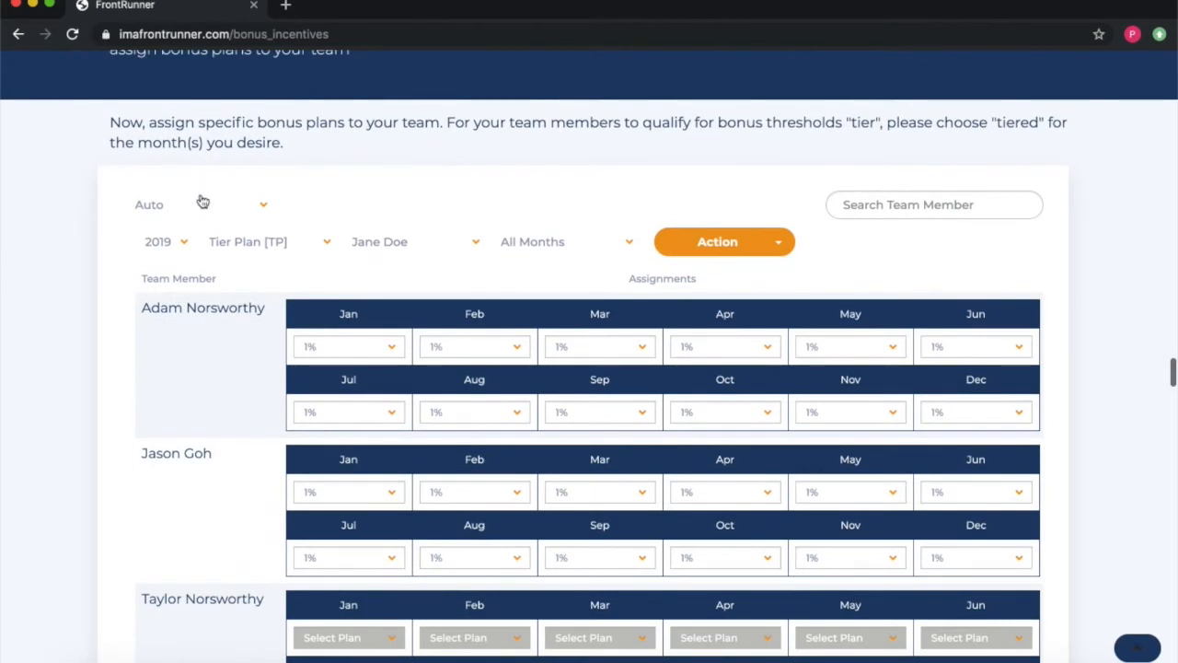
click(202, 201)
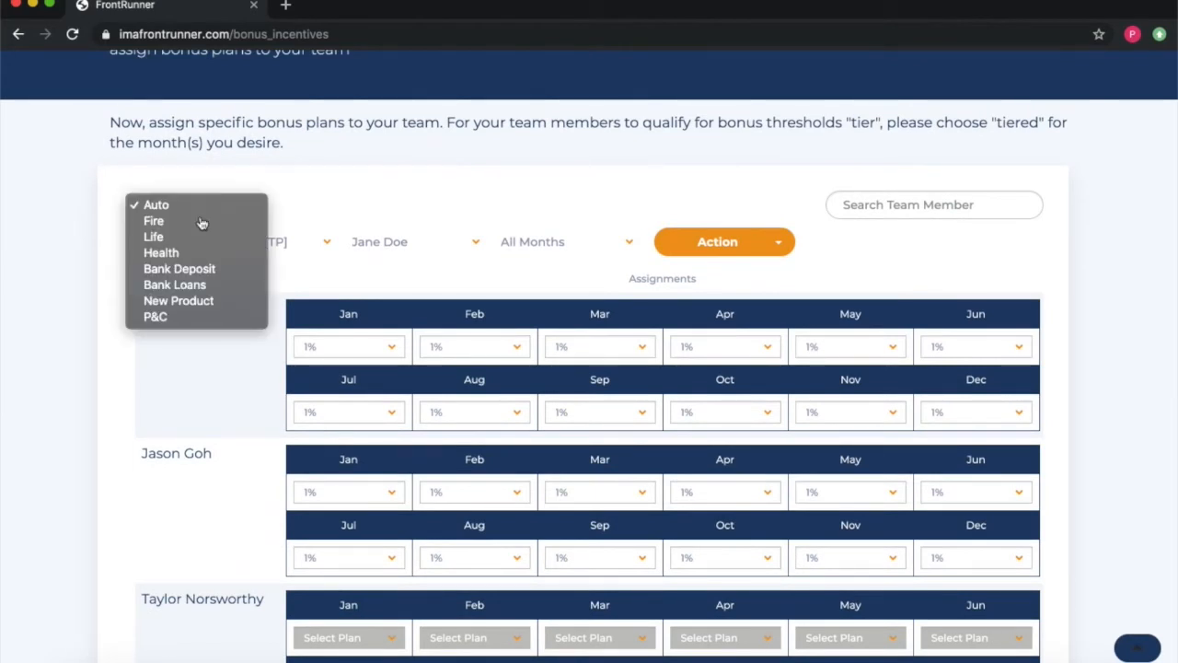
click(351, 215)
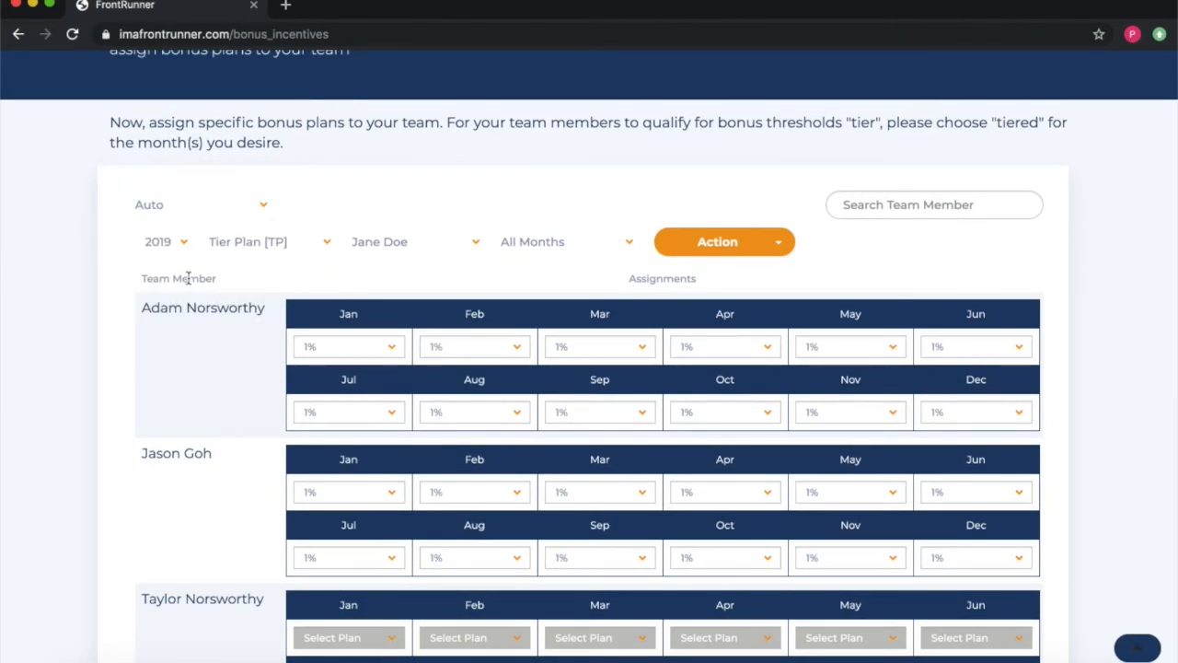
Step: Scroll down to Kicker Plan Assignments and review each team member's monthly kicker plans
scroll(188, 282, down, 12)
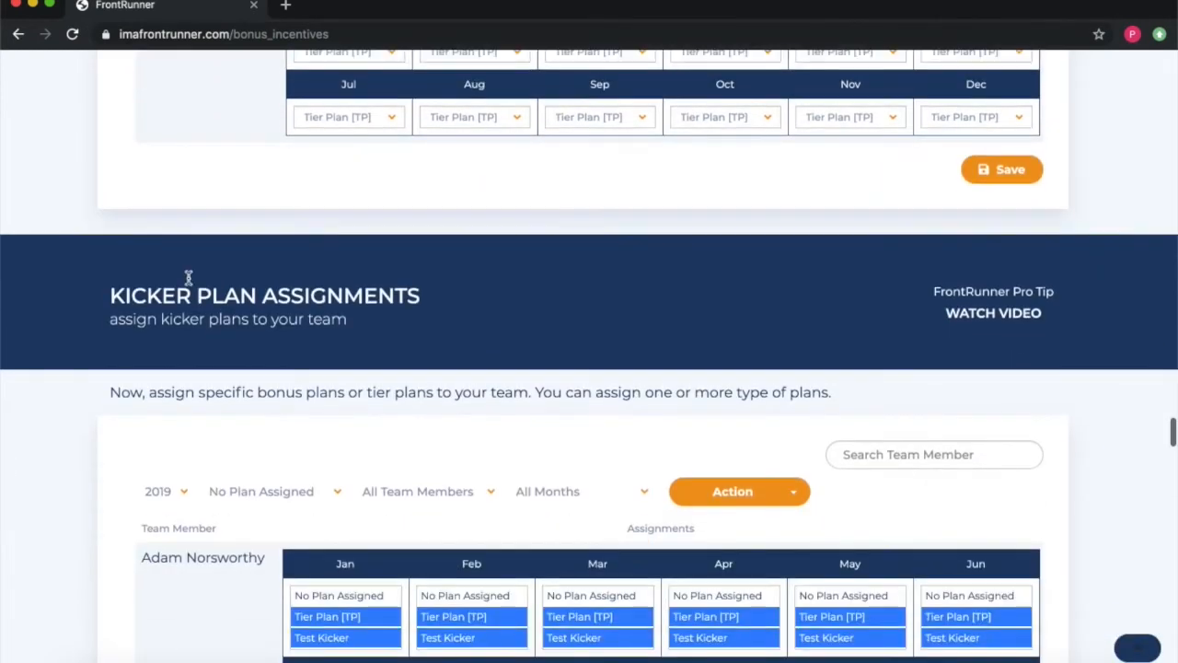
scroll(188, 276, down, 5)
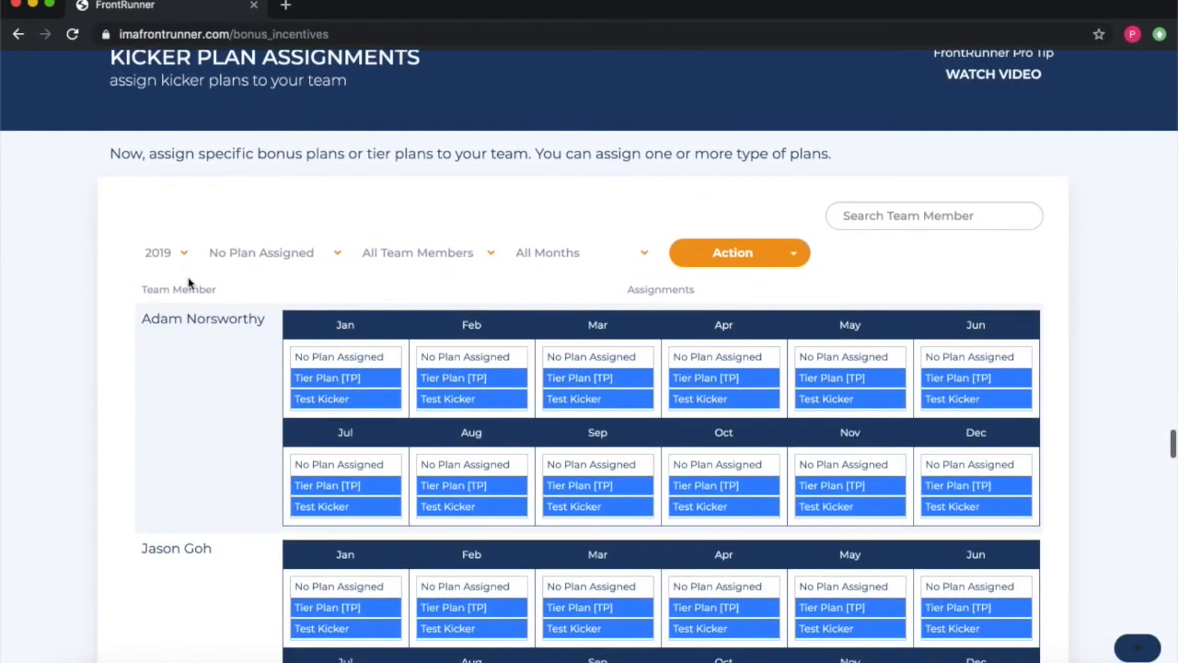
scroll(188, 282, down, 1)
scroll(192, 447, down, 8)
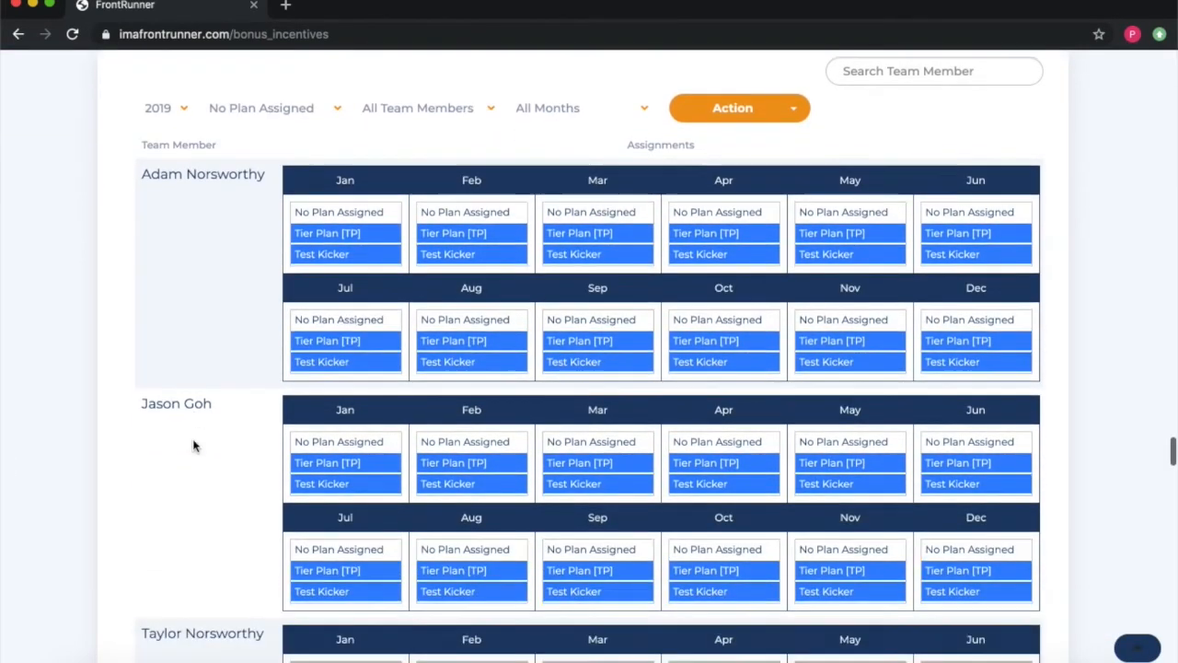
scroll(193, 445, down, 12)
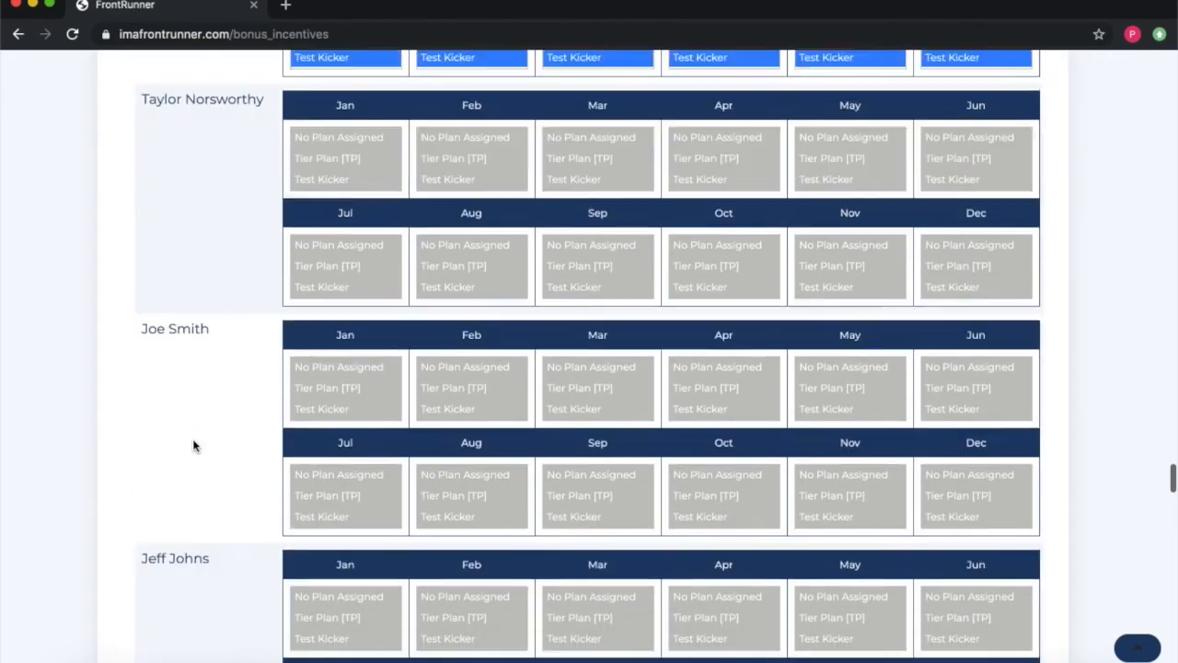
scroll(193, 445, down, 12)
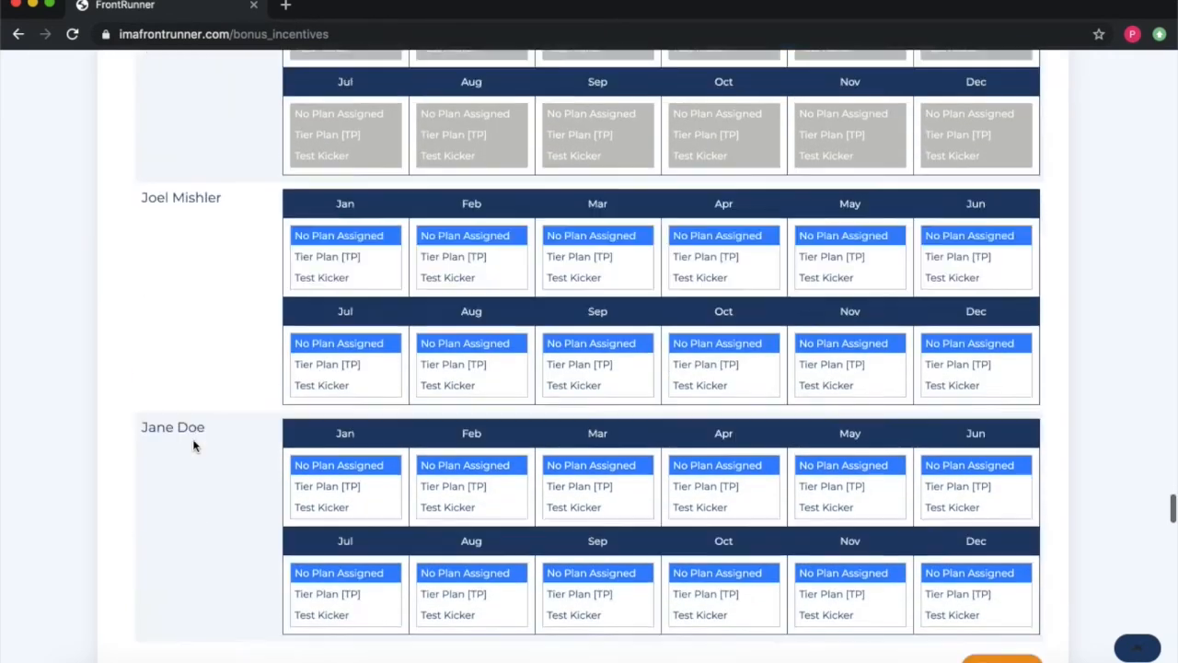
scroll(344, 431, down, 2)
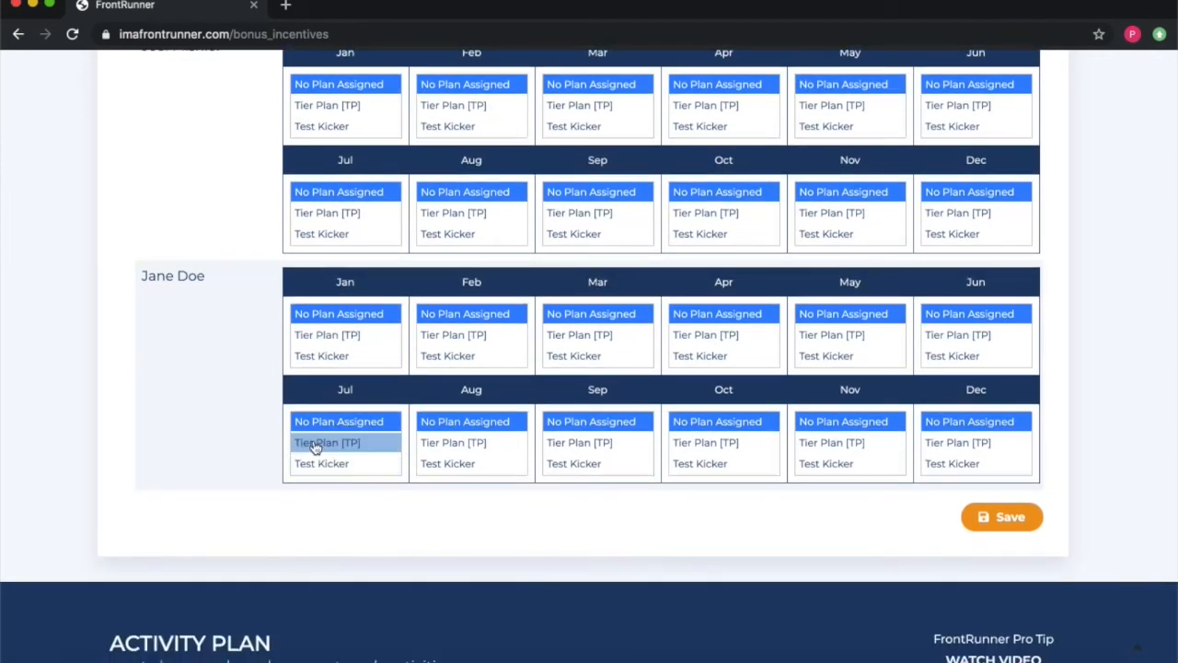
scroll(216, 346, up, 15)
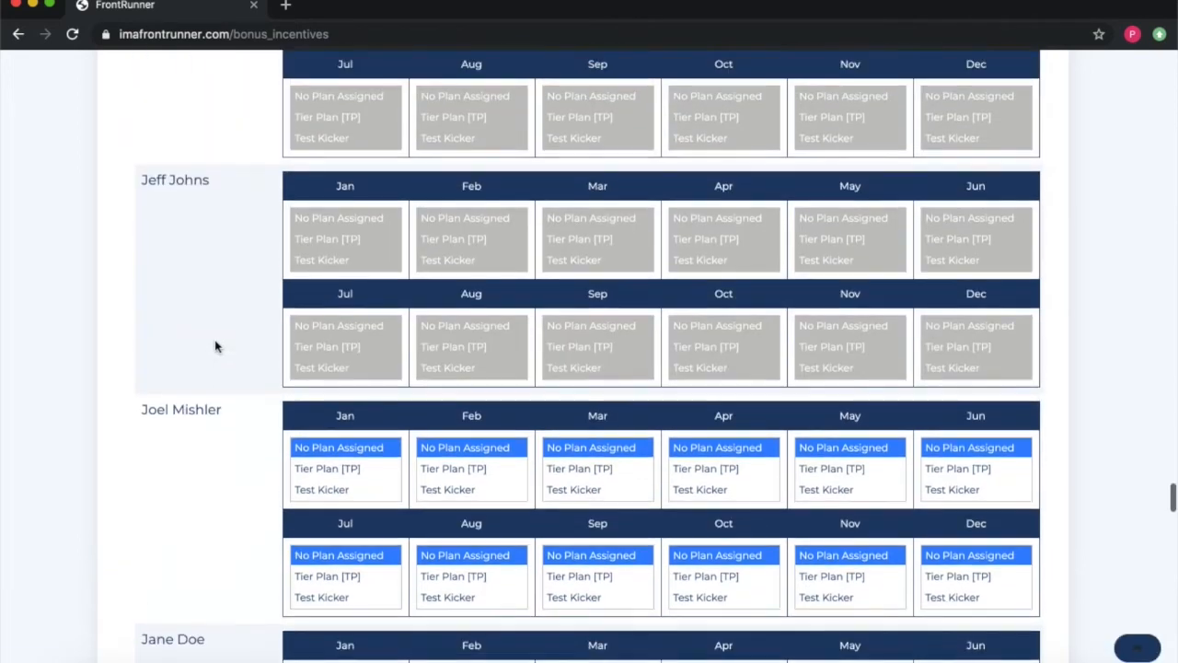
scroll(215, 346, up, 3)
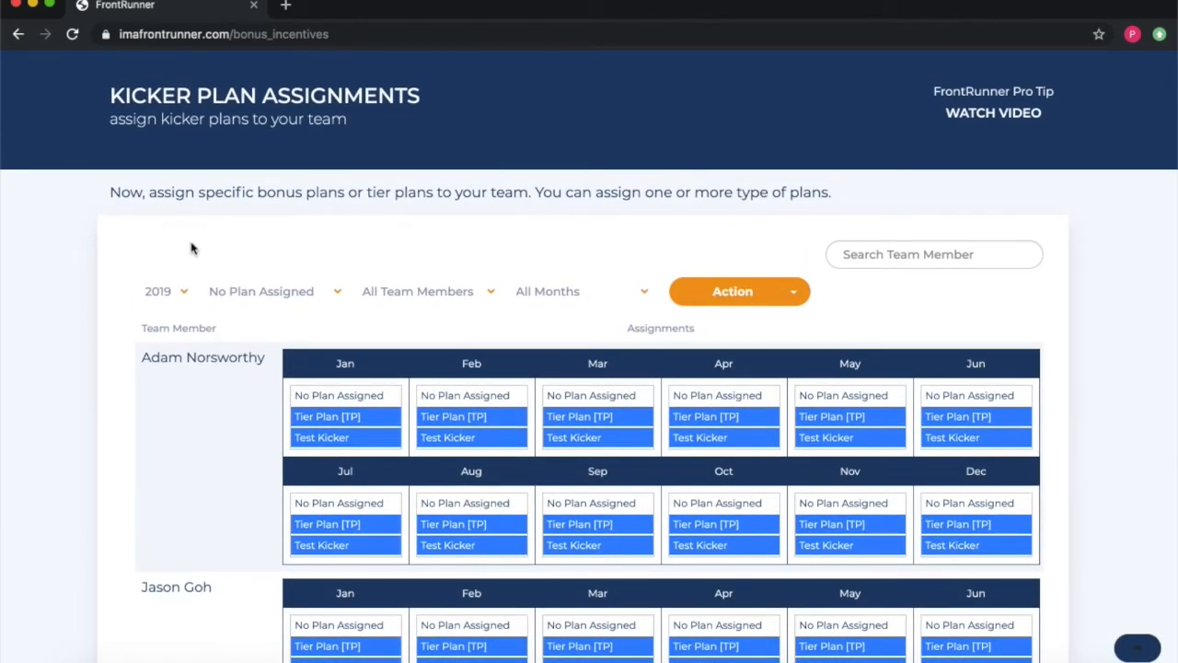
Step: Apply the Tier Plan [TP] kicker plan to the last team member for every month
click(254, 292)
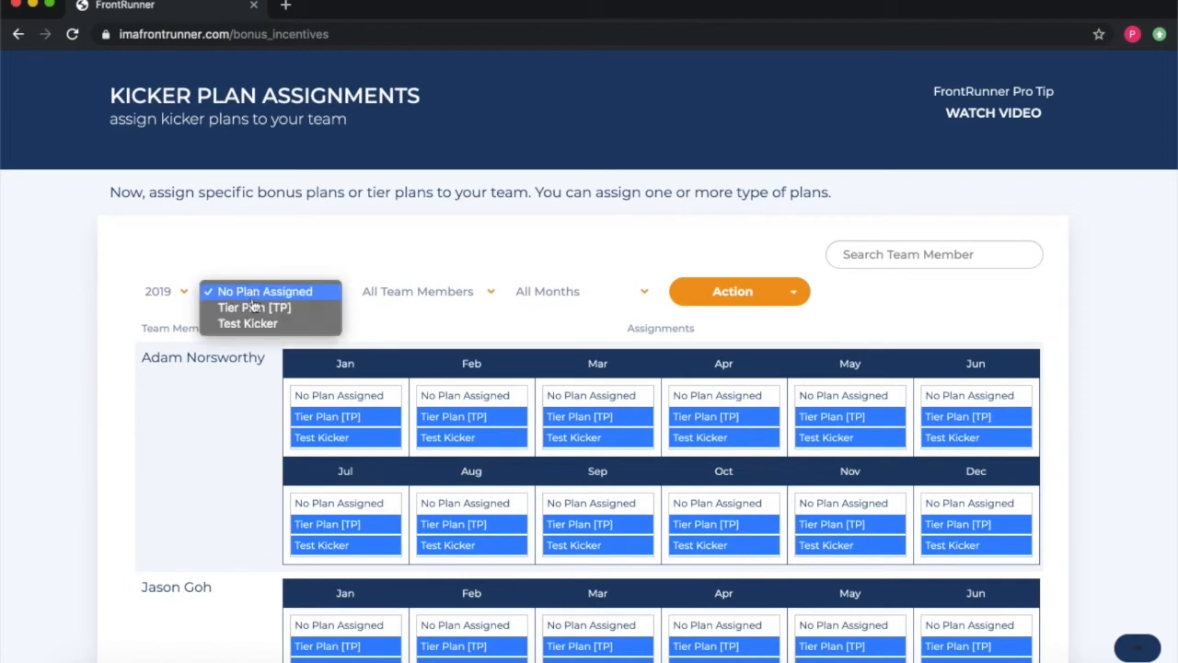
click(255, 307)
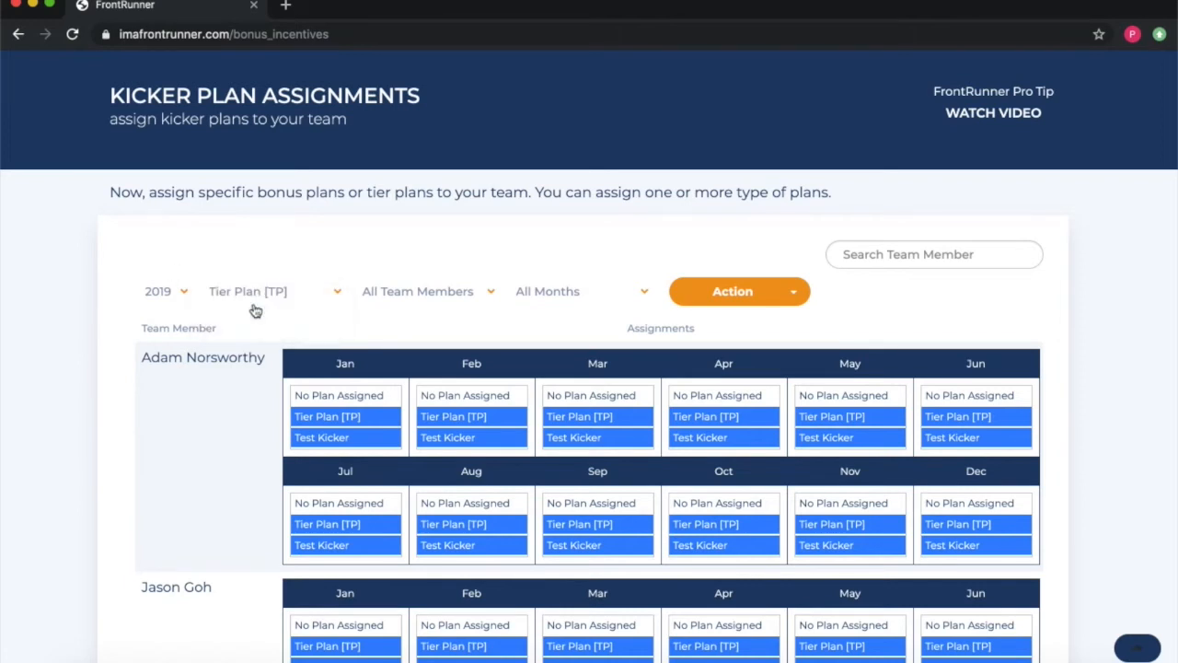
click(442, 293)
click(437, 355)
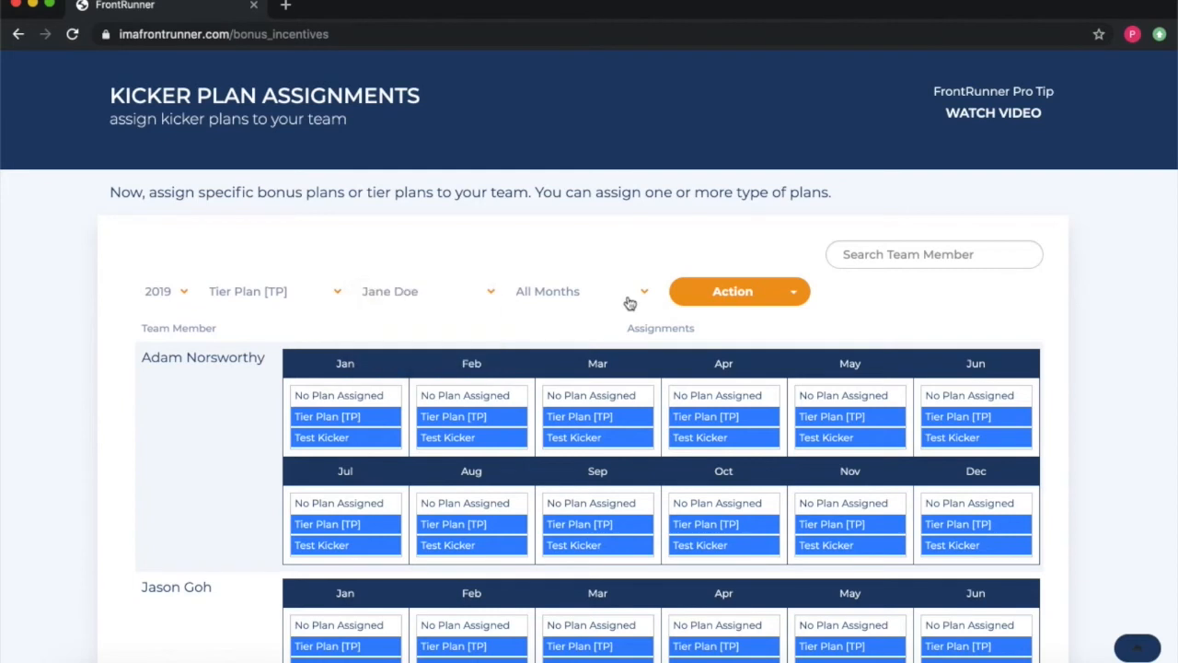
click(793, 291)
click(714, 329)
Step: Apply the Test Kicker plan to the same team member and save the kicker assignments
click(253, 291)
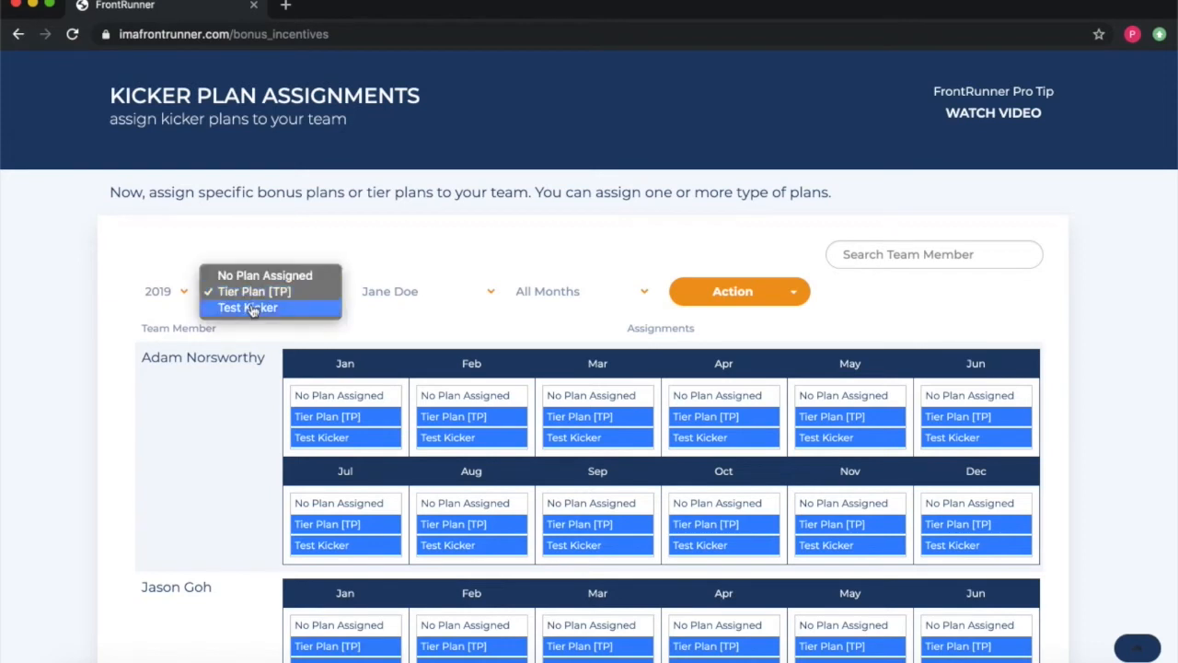
click(252, 308)
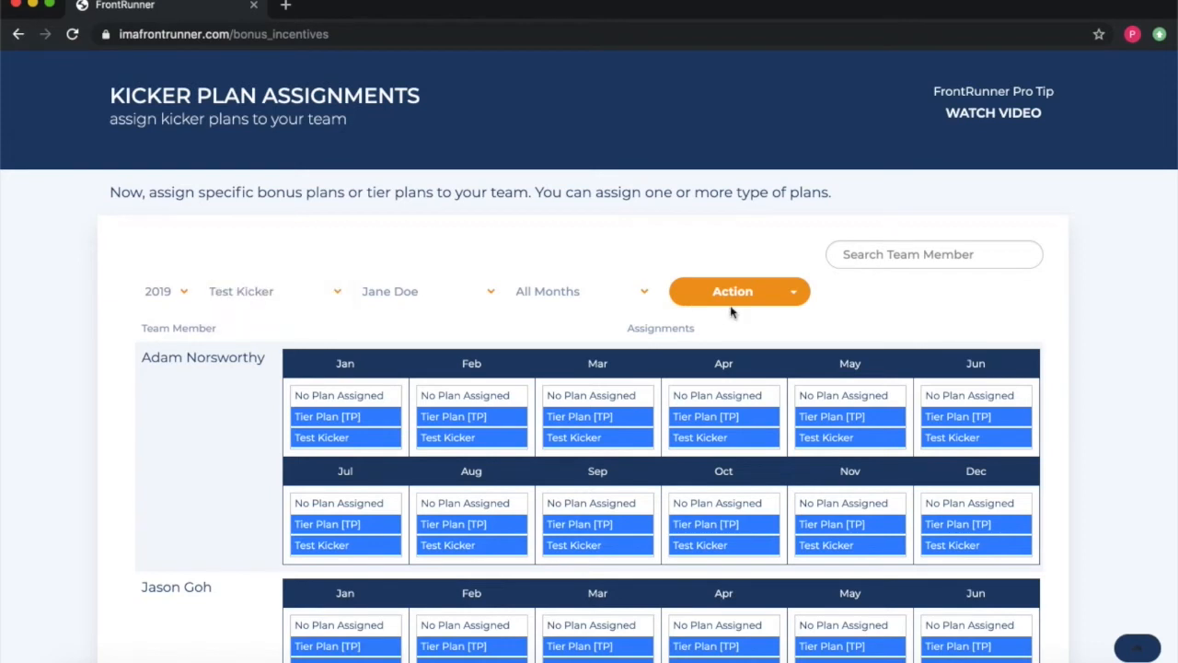
click(773, 292)
click(724, 325)
scroll(217, 460, down, 15)
scroll(212, 459, down, 4)
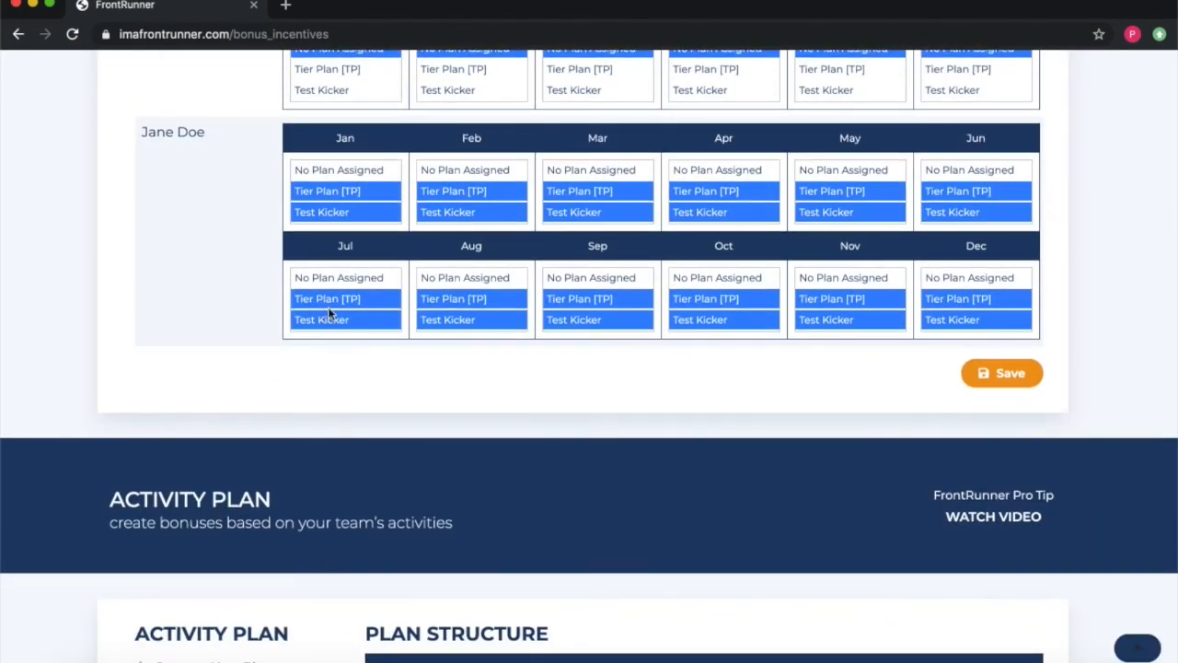
click(1020, 381)
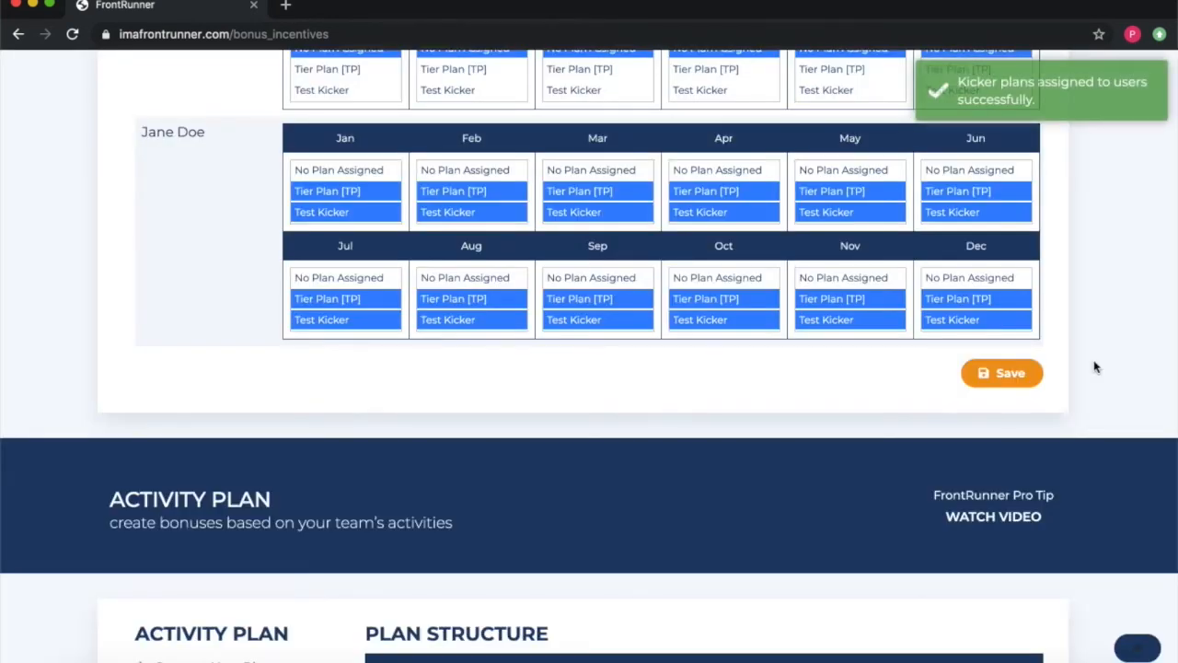
Step: Scroll down to Activity Plan Assignments, where every team member shows No Plan Assigned
scroll(1094, 367, down, 9)
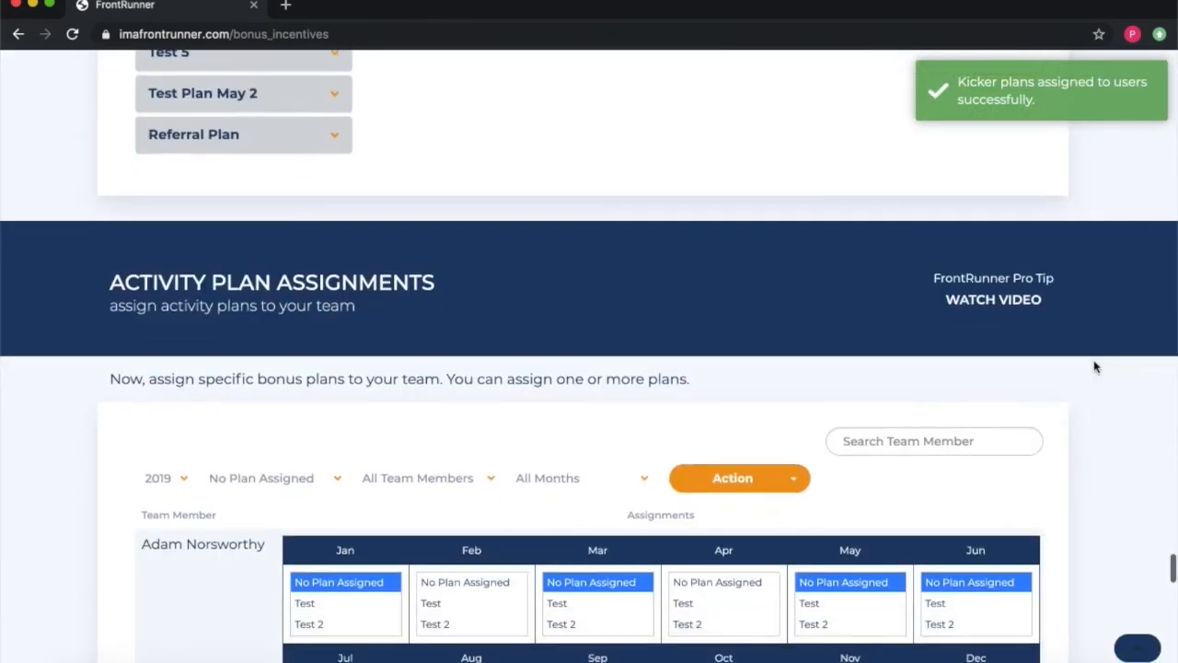
scroll(539, 267, down, 1)
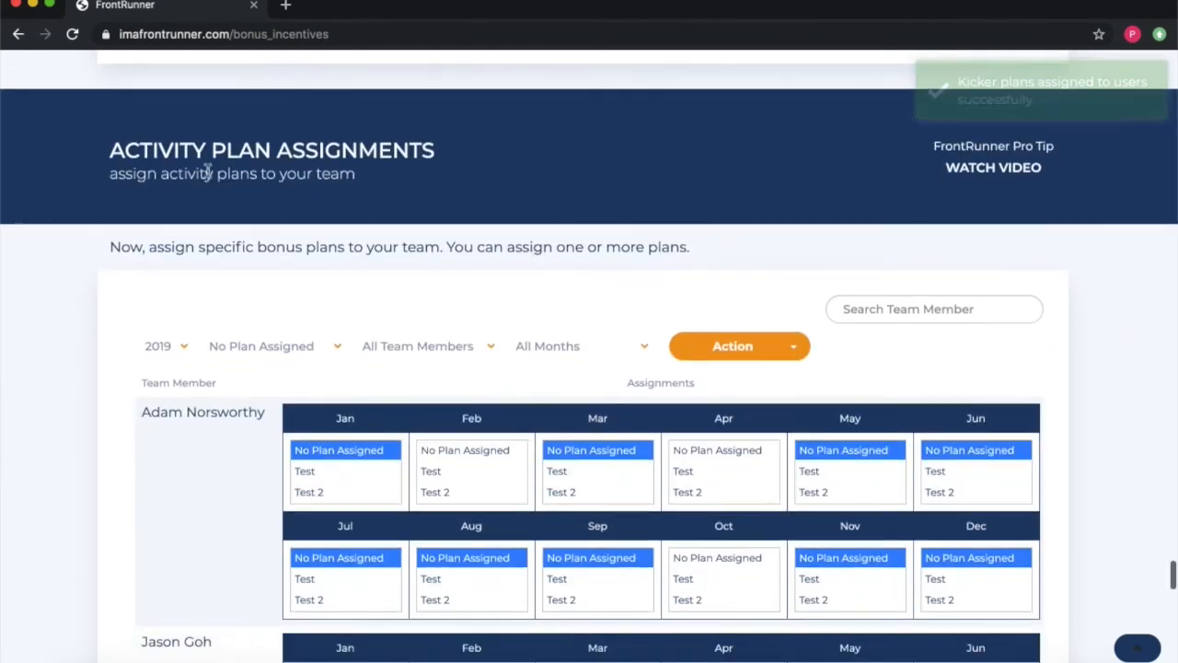
scroll(218, 285, down, 7)
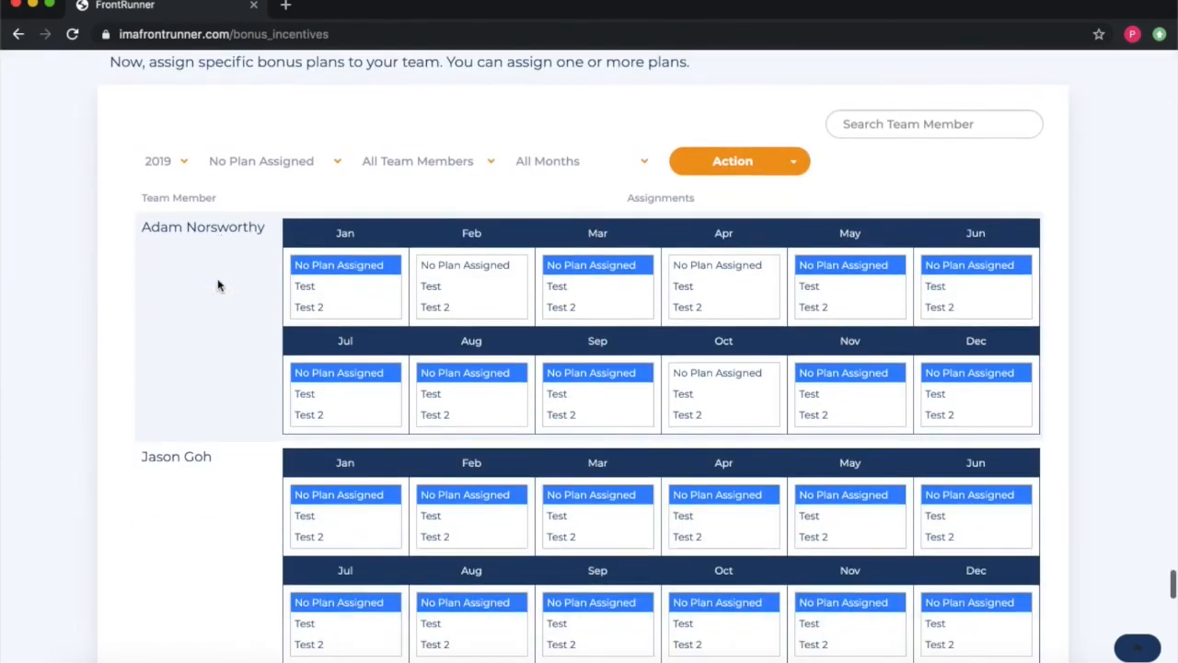
scroll(218, 283, down, 6)
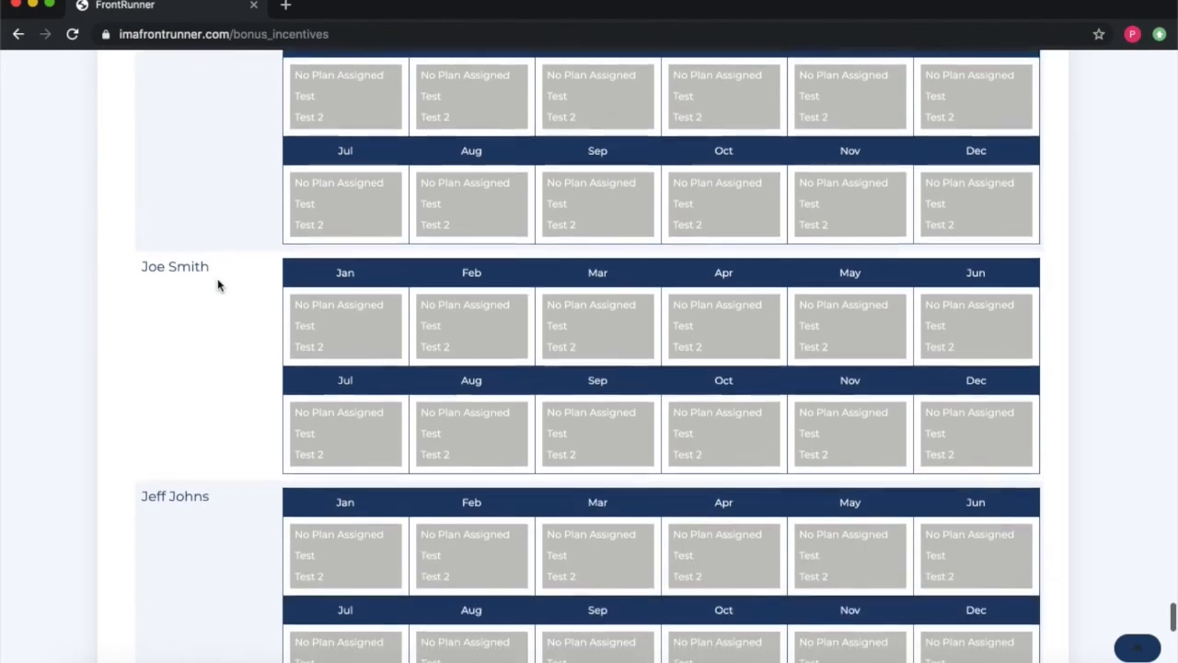
scroll(217, 278, down, 3)
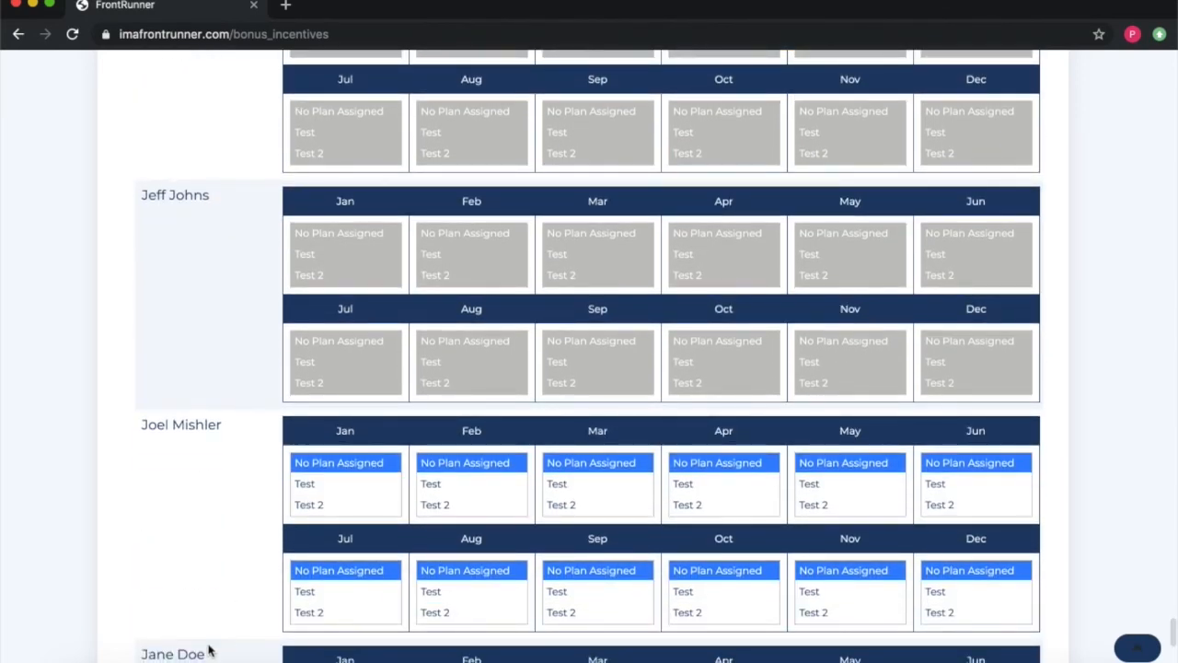
scroll(244, 452, up, 15)
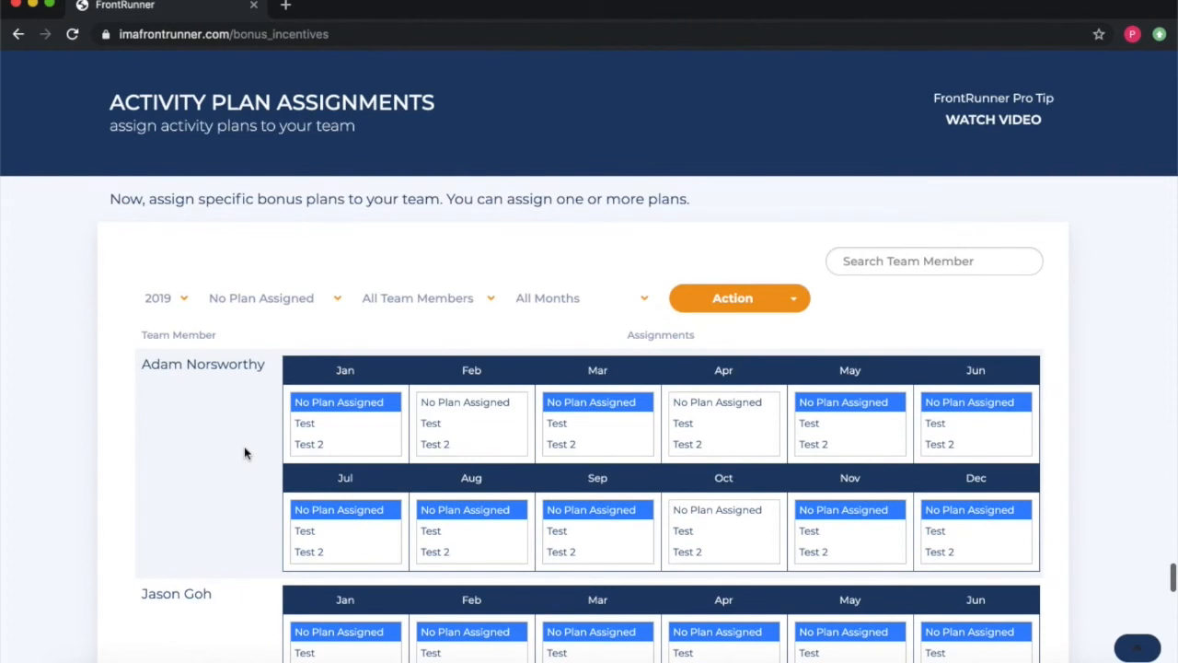
Step: Select the Test activity plan for the last team member and save the activity assignments
click(295, 306)
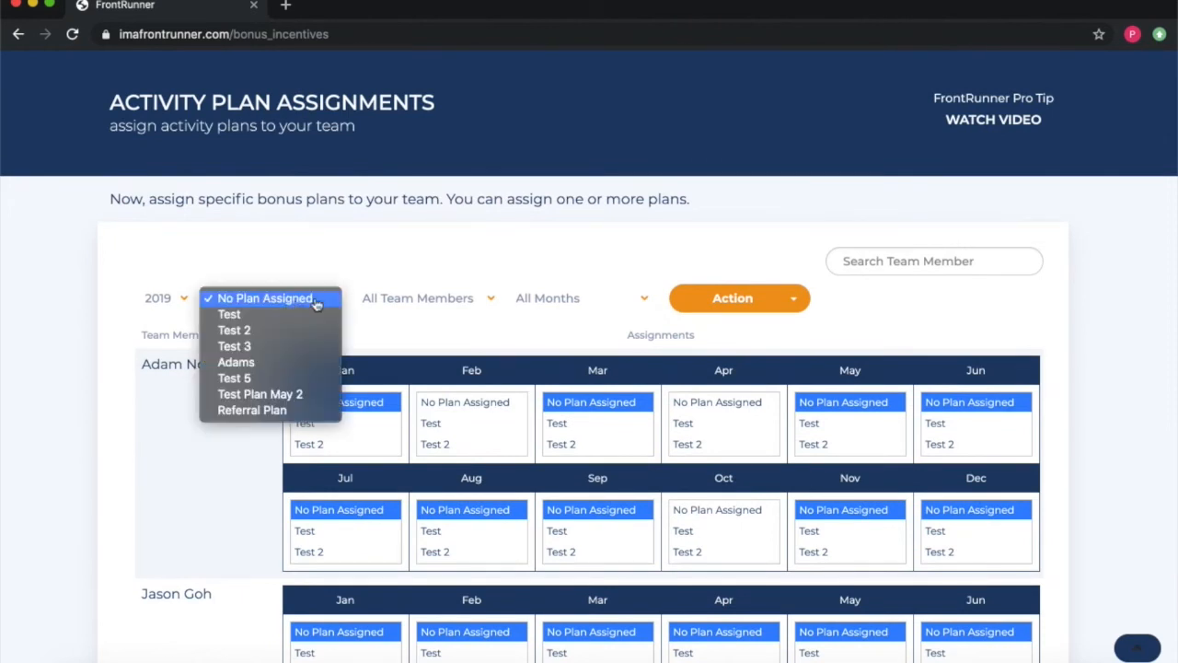
click(198, 278)
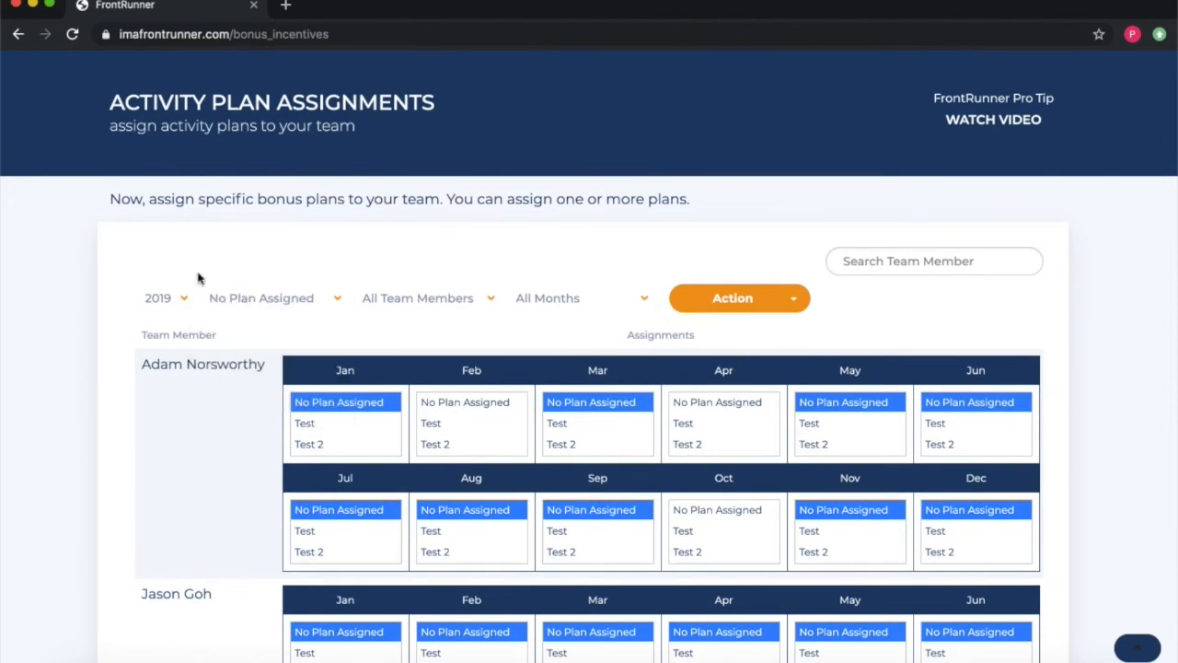
click(247, 307)
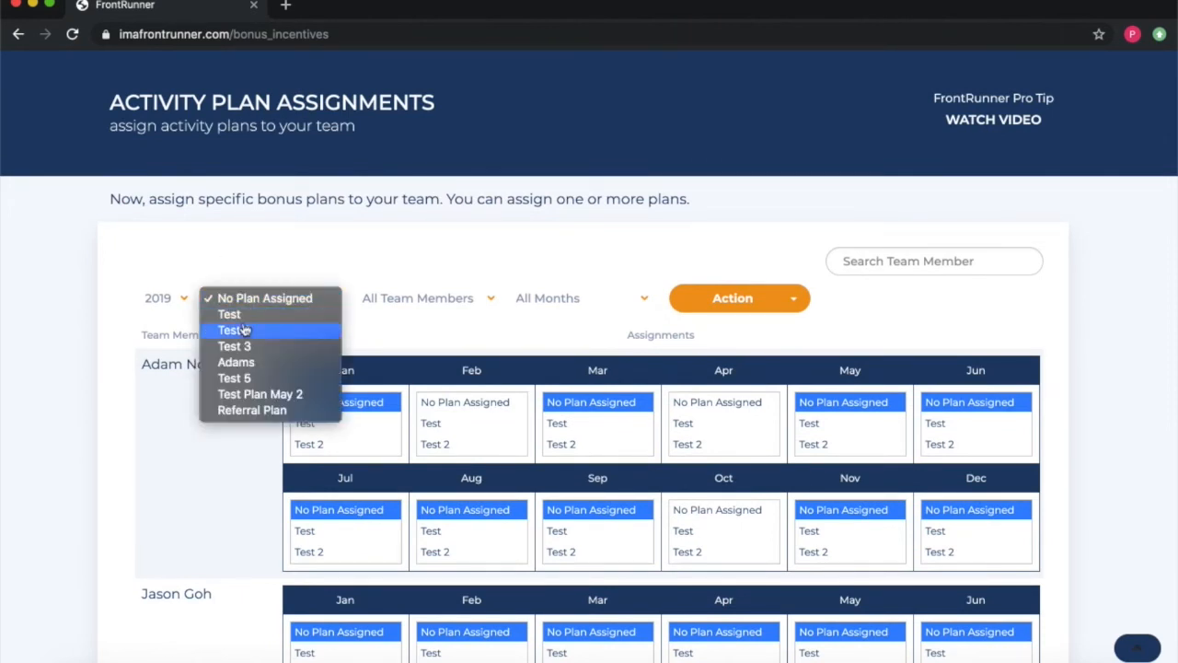
click(241, 314)
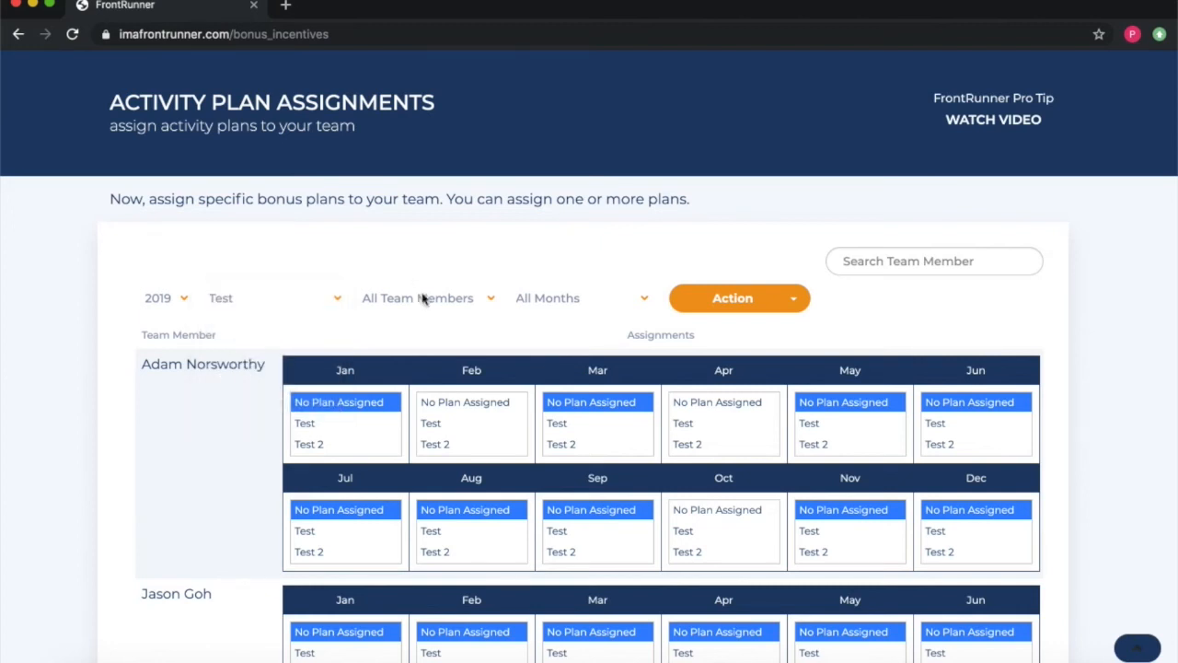
click(420, 297)
click(439, 363)
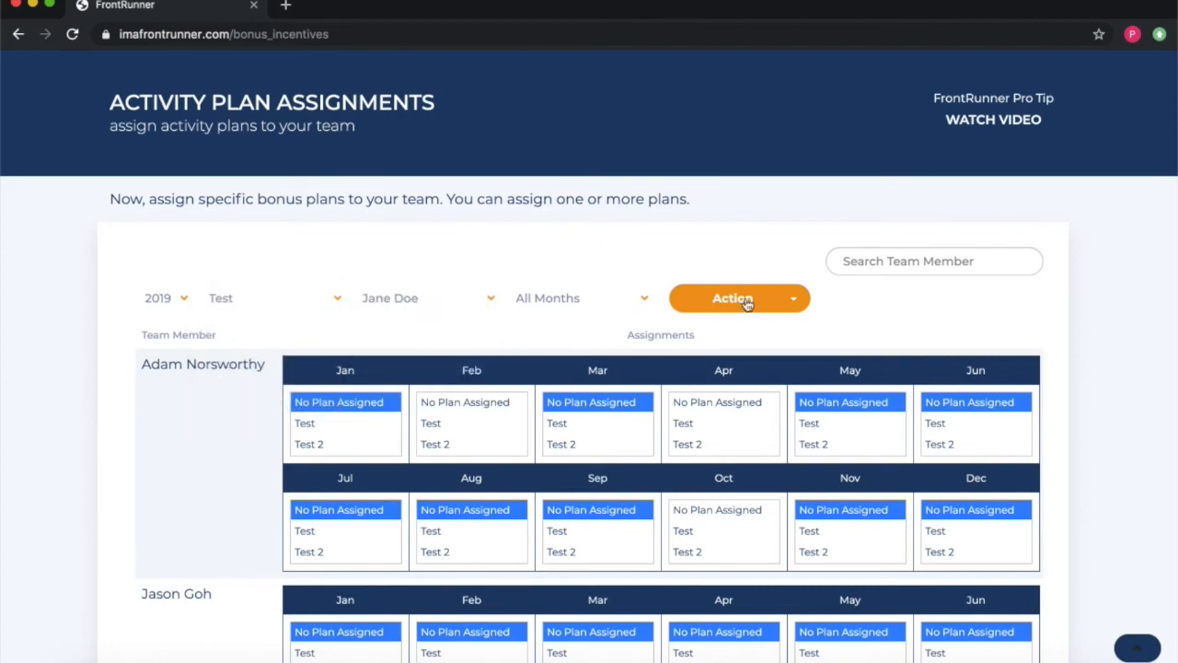
scroll(1077, 381, down, 5)
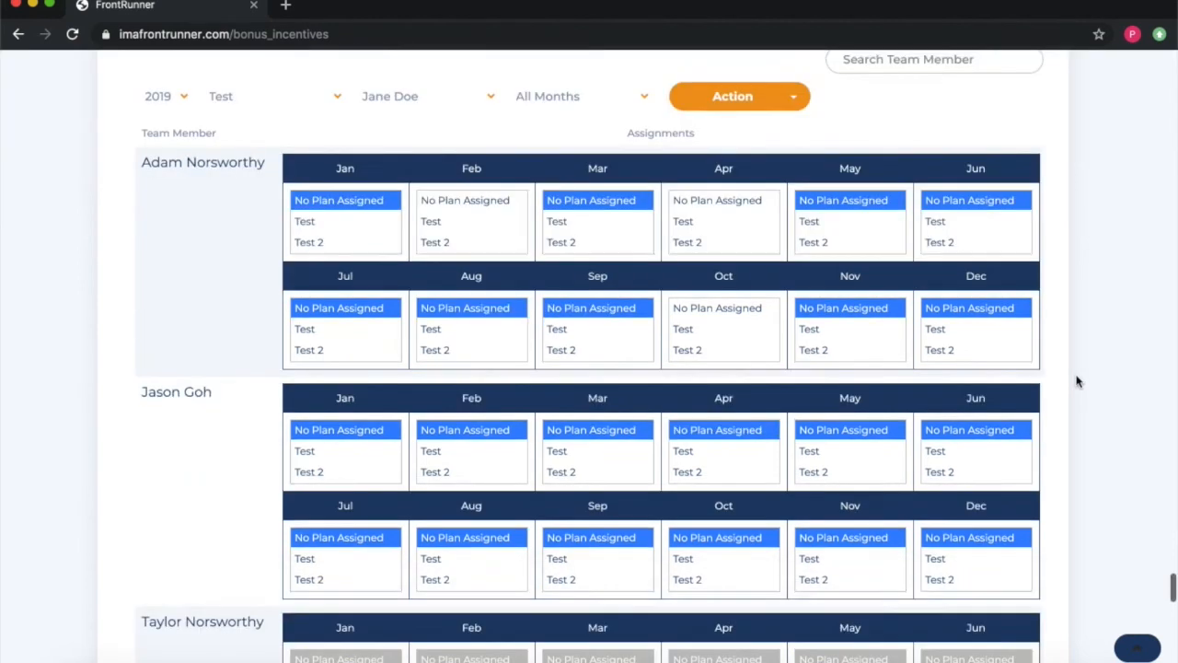
scroll(1076, 381, down, 10)
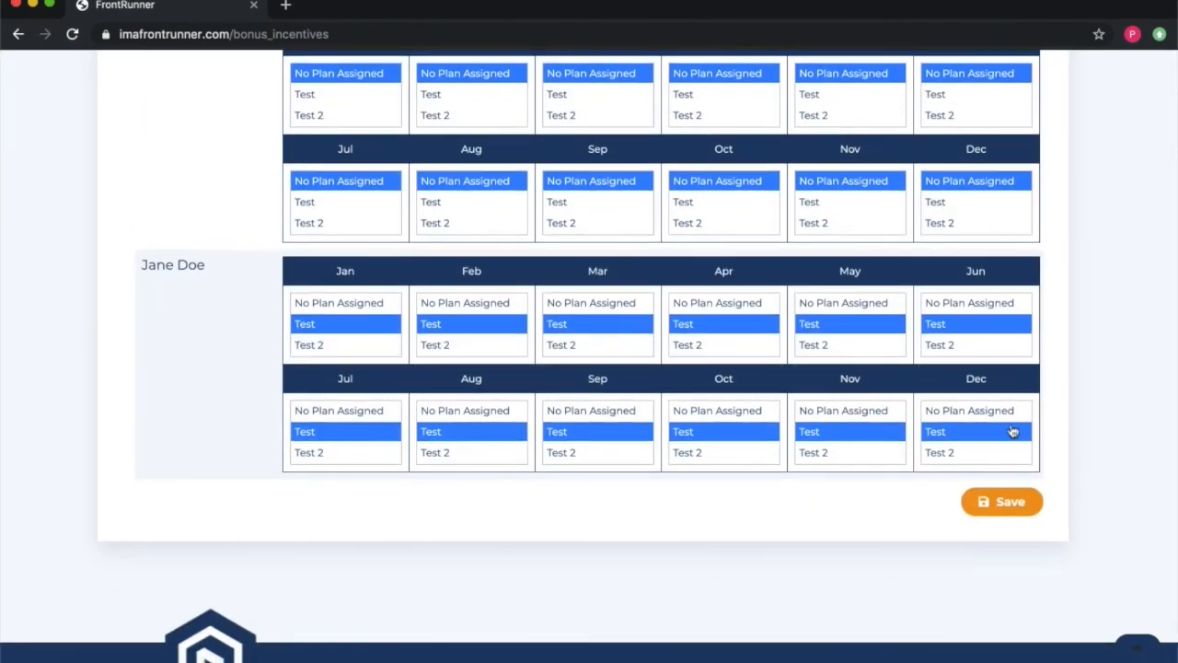
click(1001, 510)
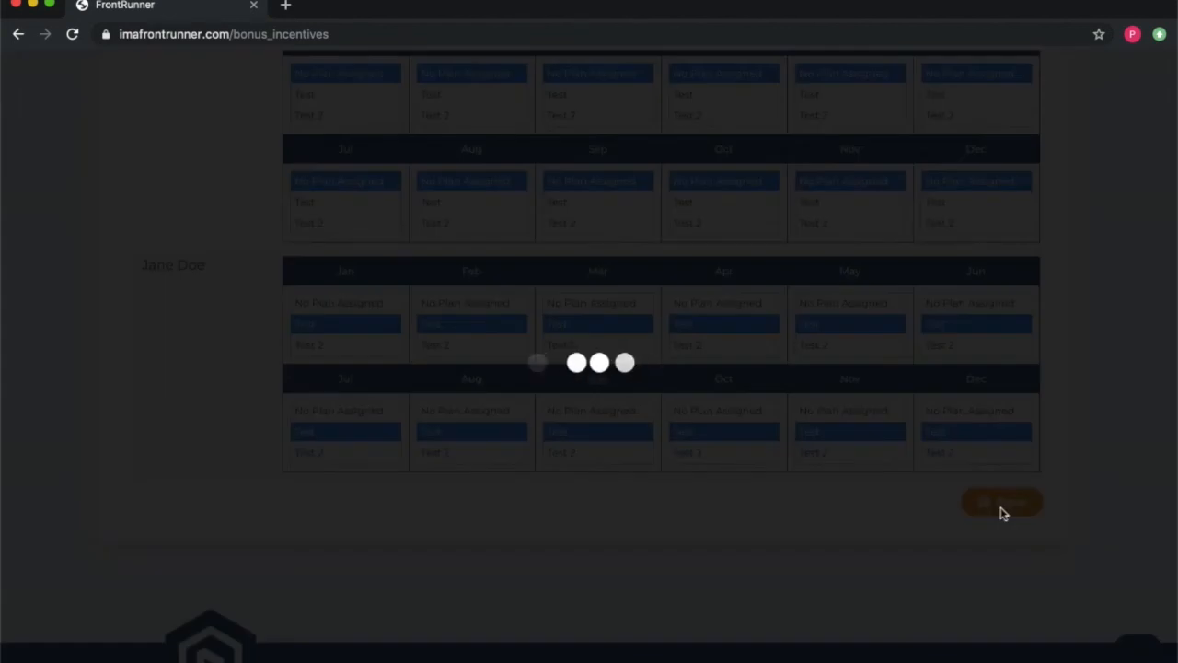
scroll(812, 491, up, 20)
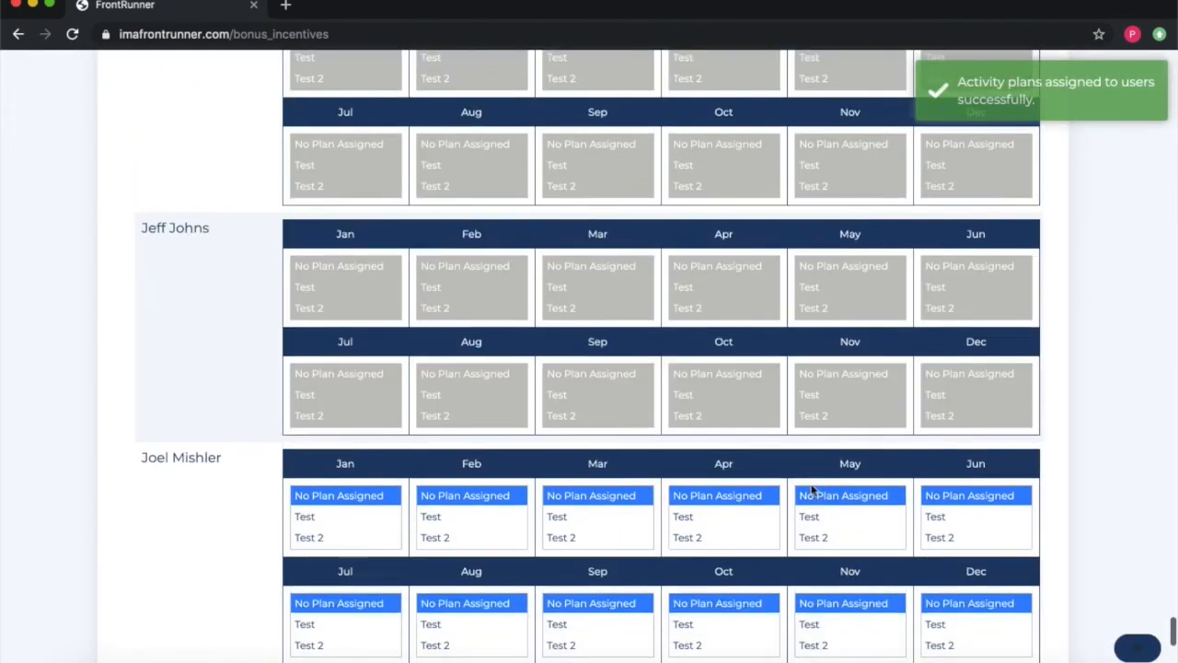
scroll(813, 492, up, 10)
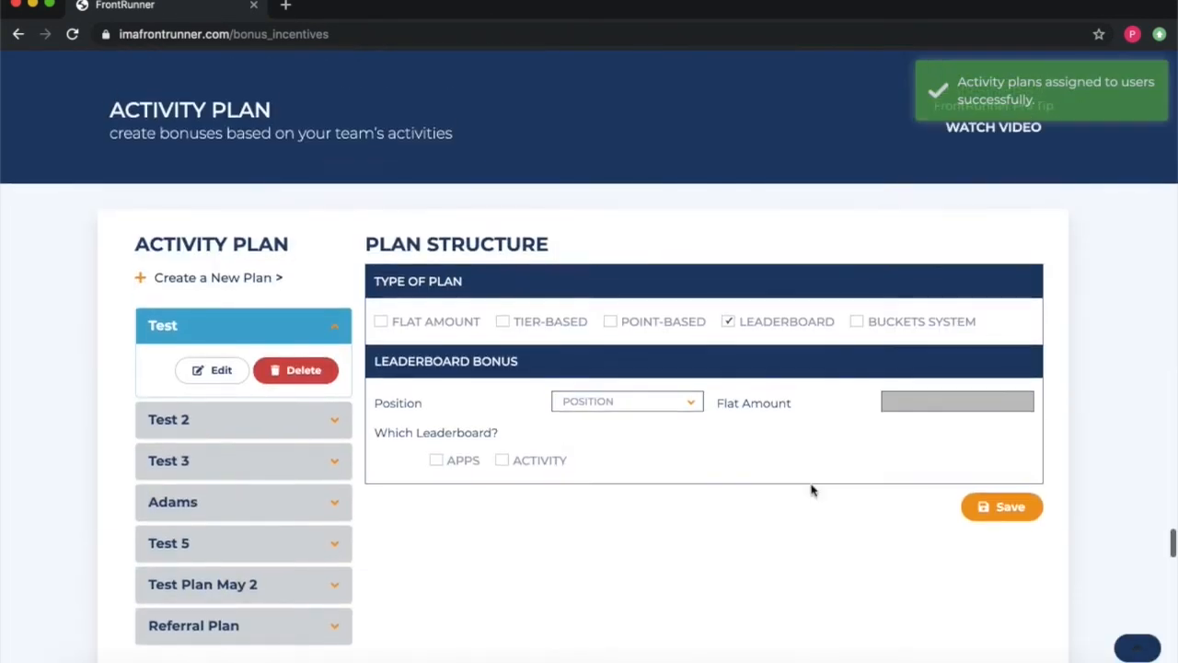
scroll(811, 491, up, 15)
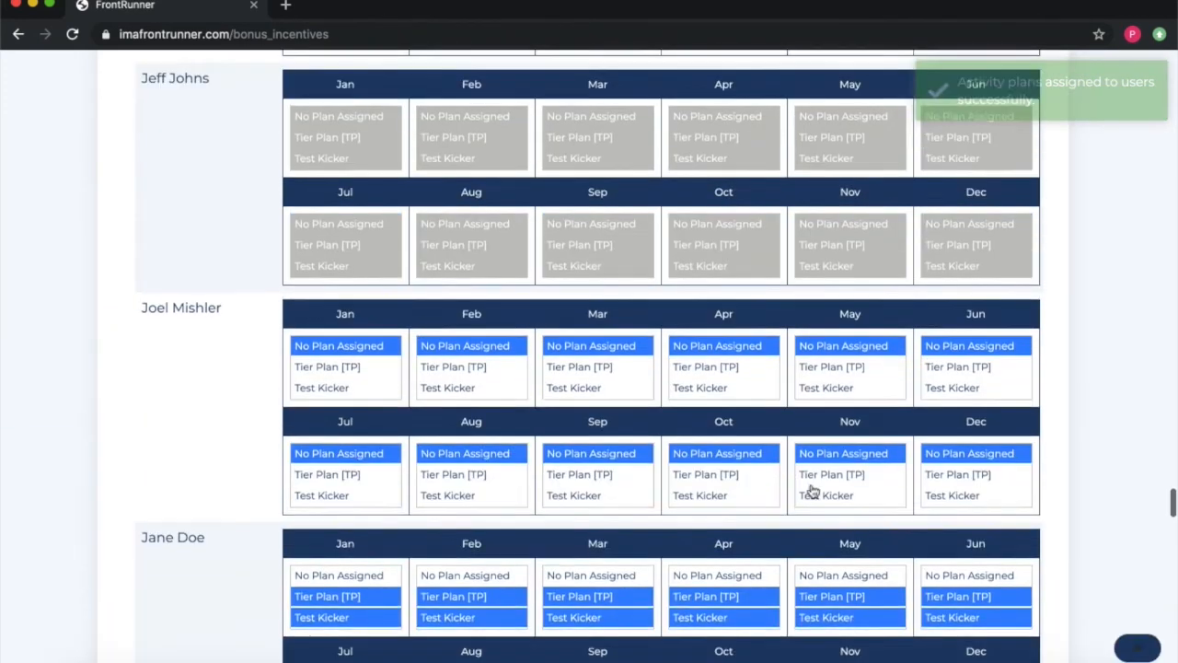
scroll(811, 490, up, 3)
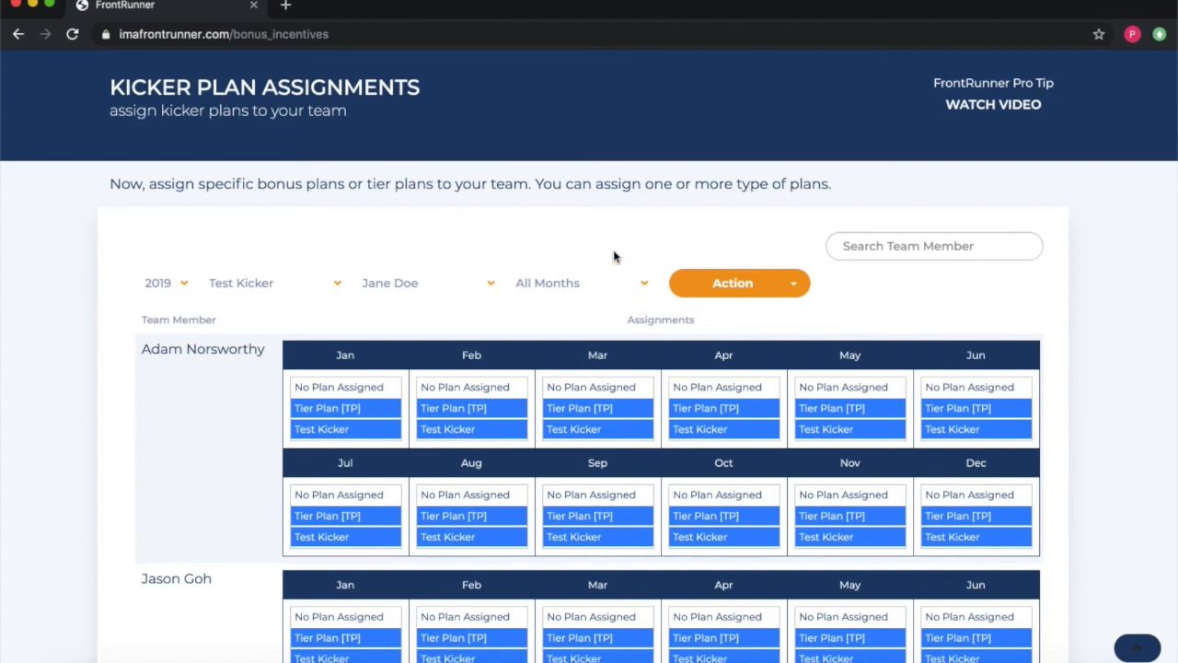
scroll(595, 255, down, 20)
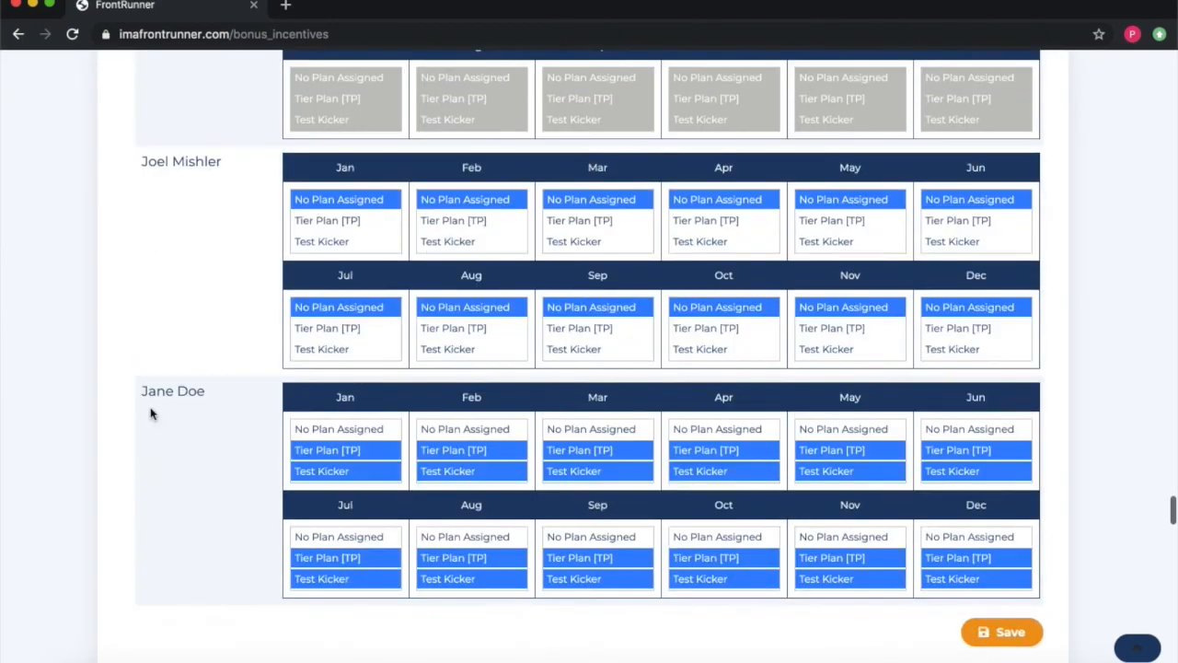
scroll(150, 407, down, 12)
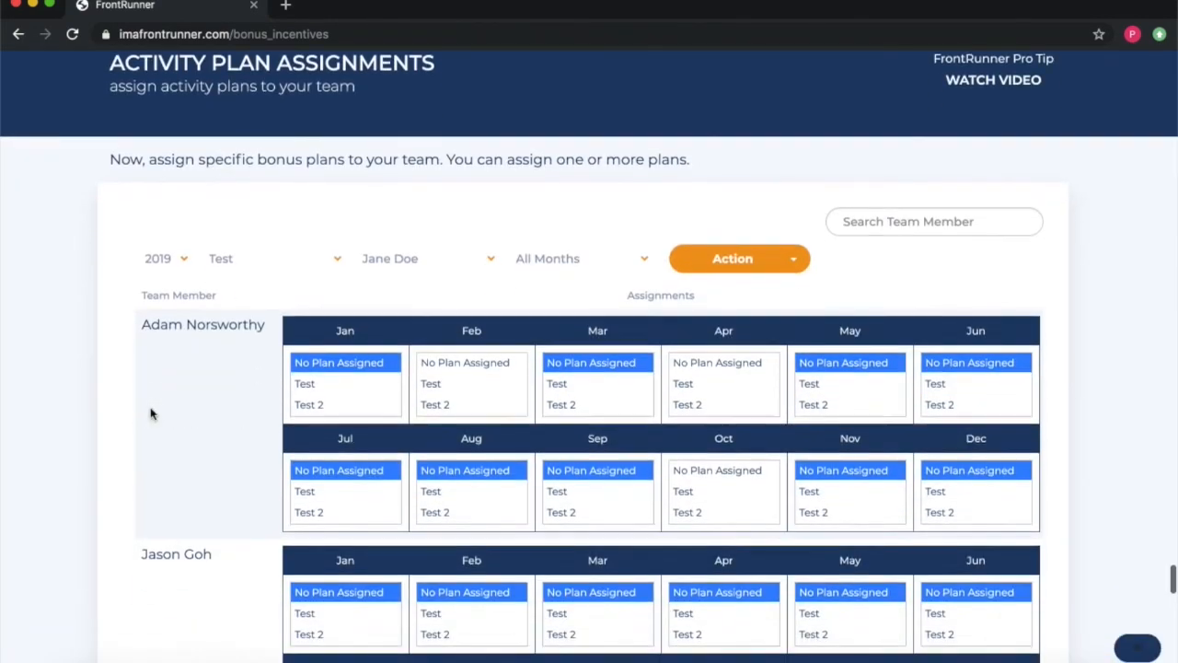
scroll(152, 414, down, 15)
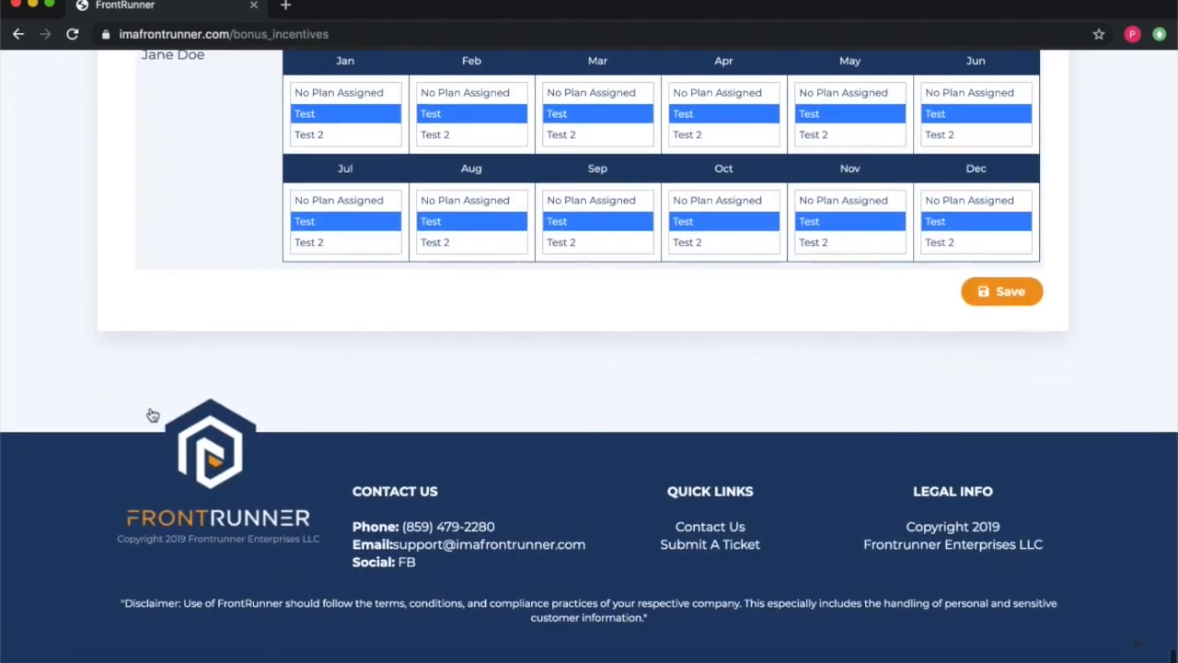